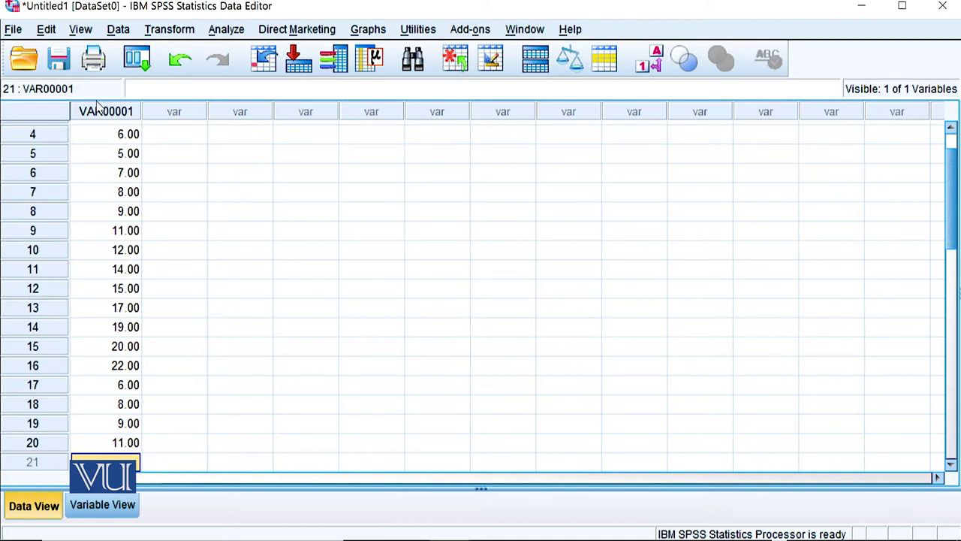
Rename the variable VAR00001 as Scores in the variable definitions
left_click(111, 509)
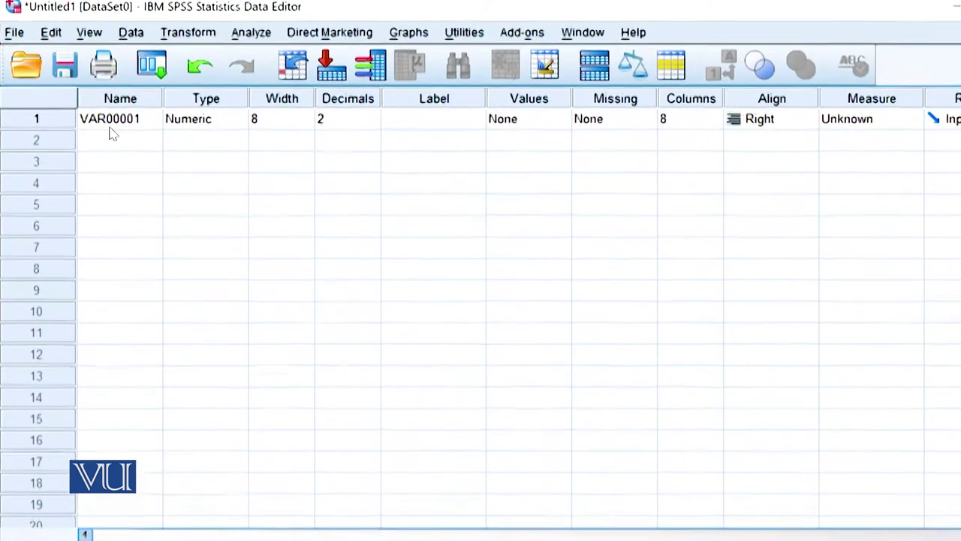
left_click(113, 123)
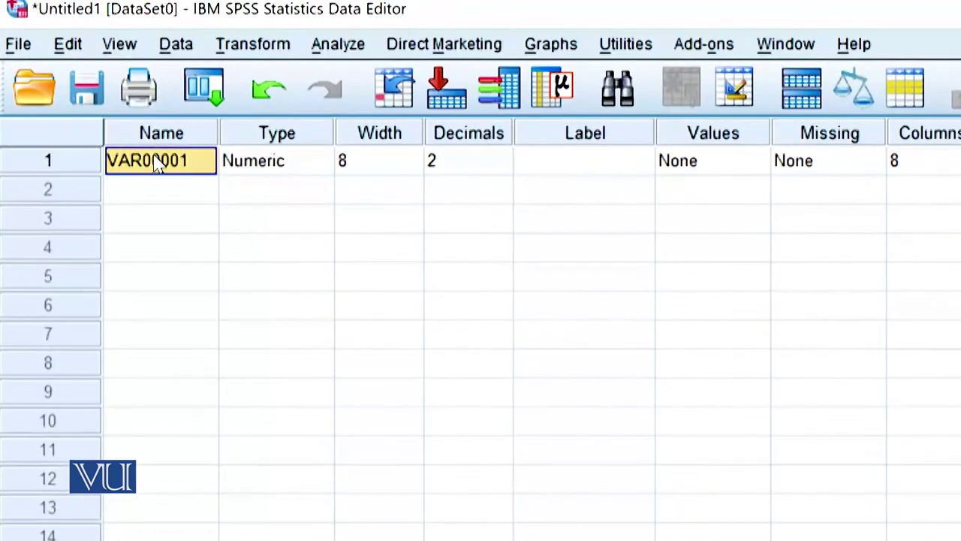
type("Scores")
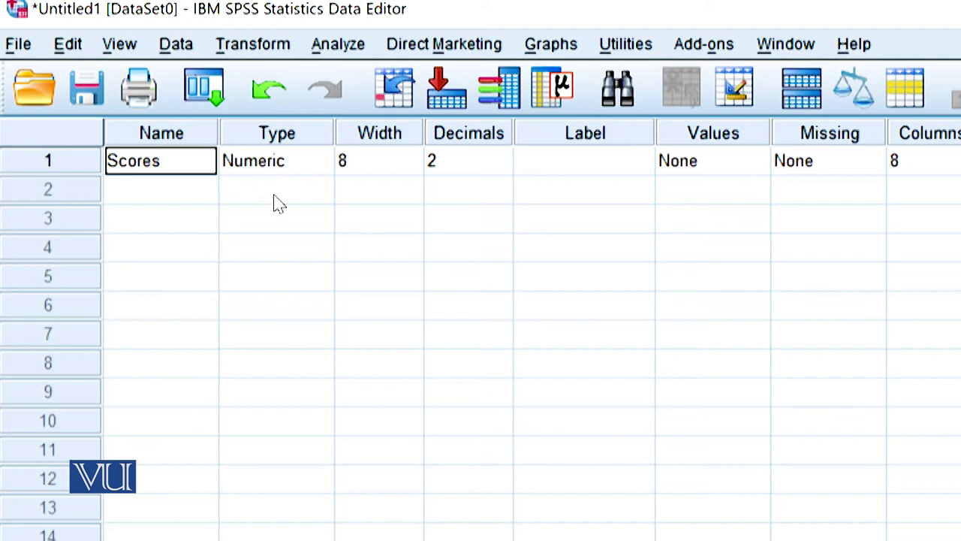
left_click(275, 197)
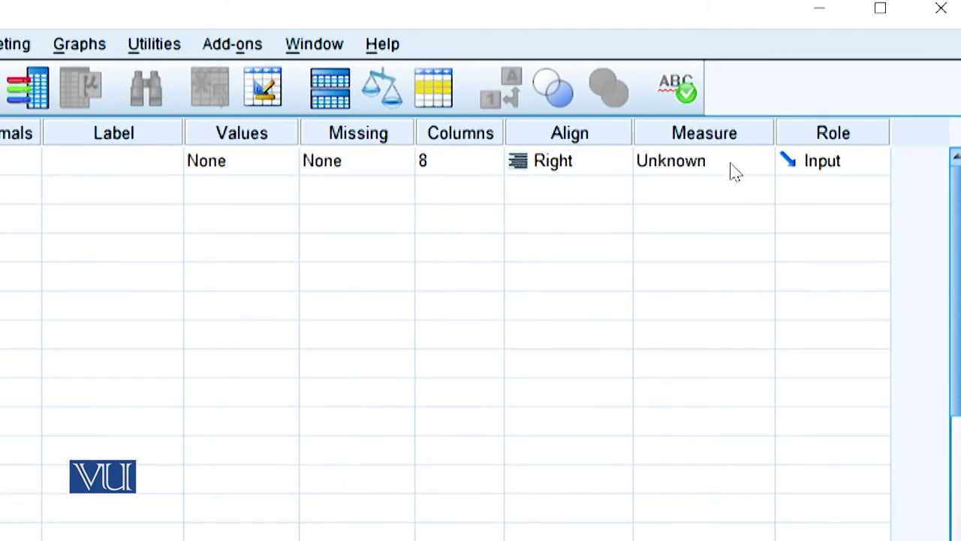
Set the measurement level of Scores to Scale and return to its column in the data sheet
left_click(734, 167)
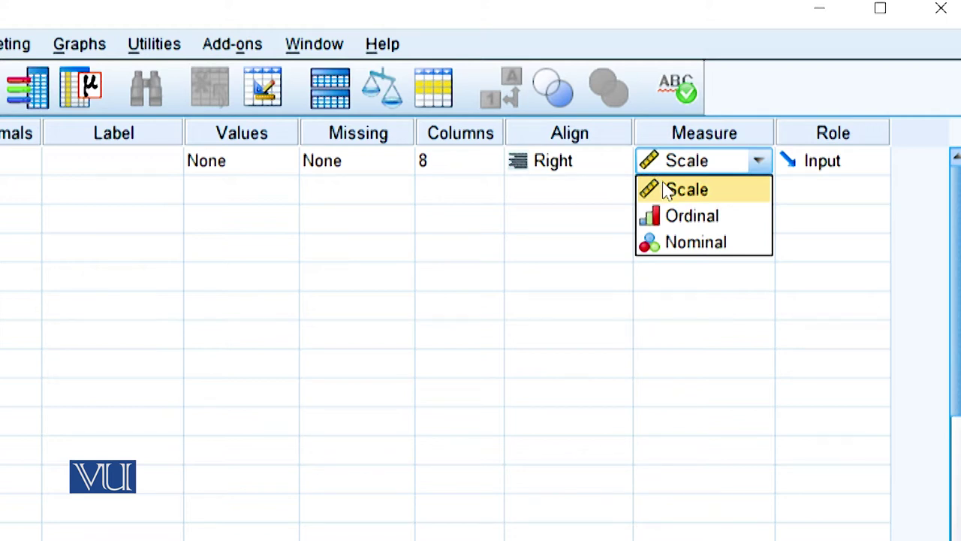
left_click(665, 189)
left_click(759, 162)
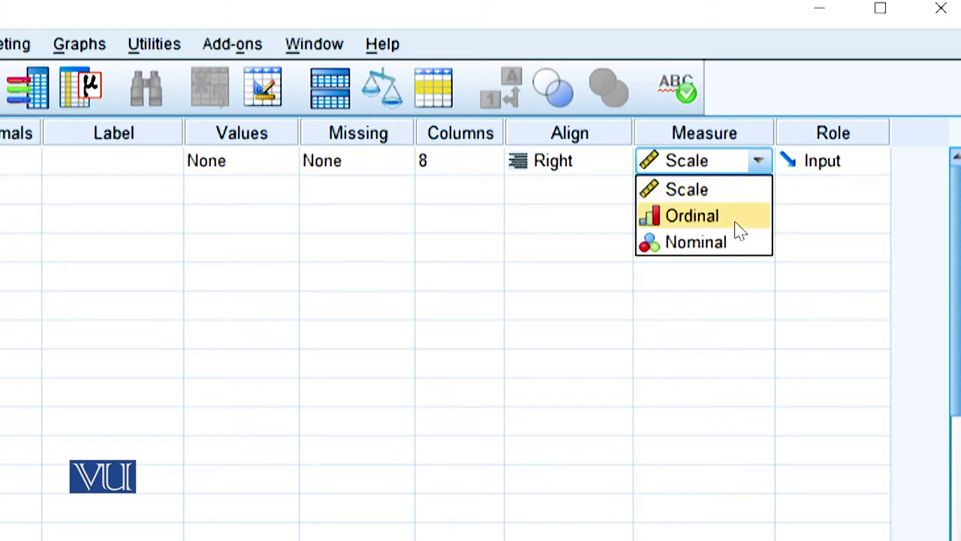
left_click(726, 170)
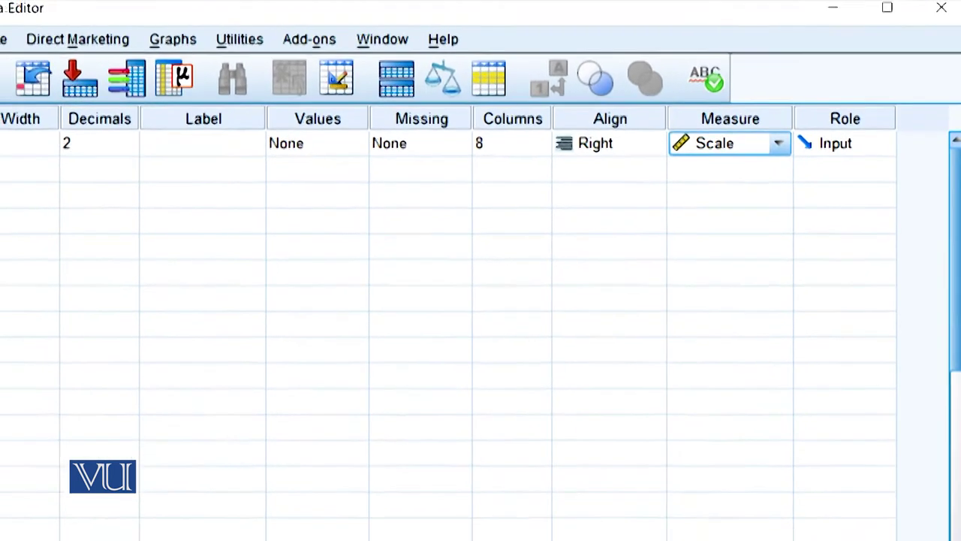
left_click(43, 108)
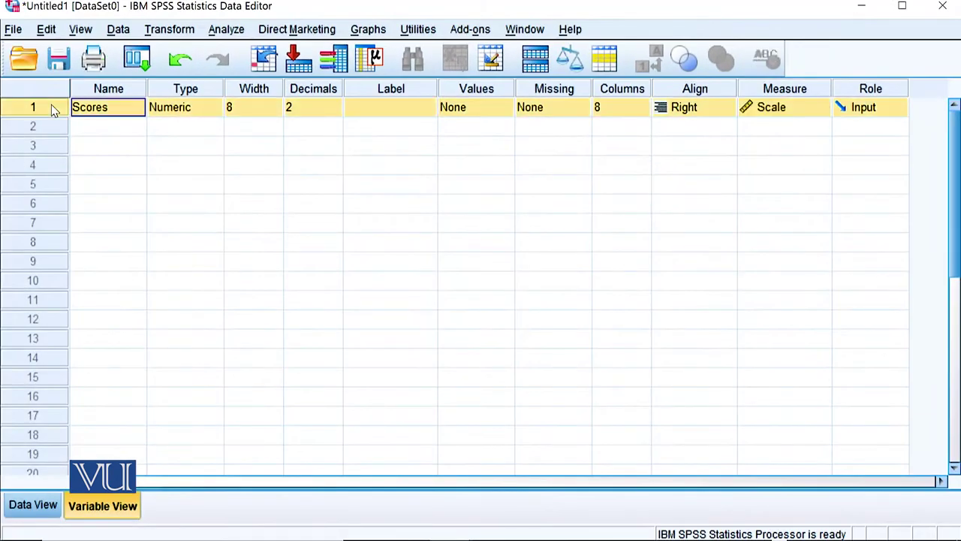
double_click(43, 109)
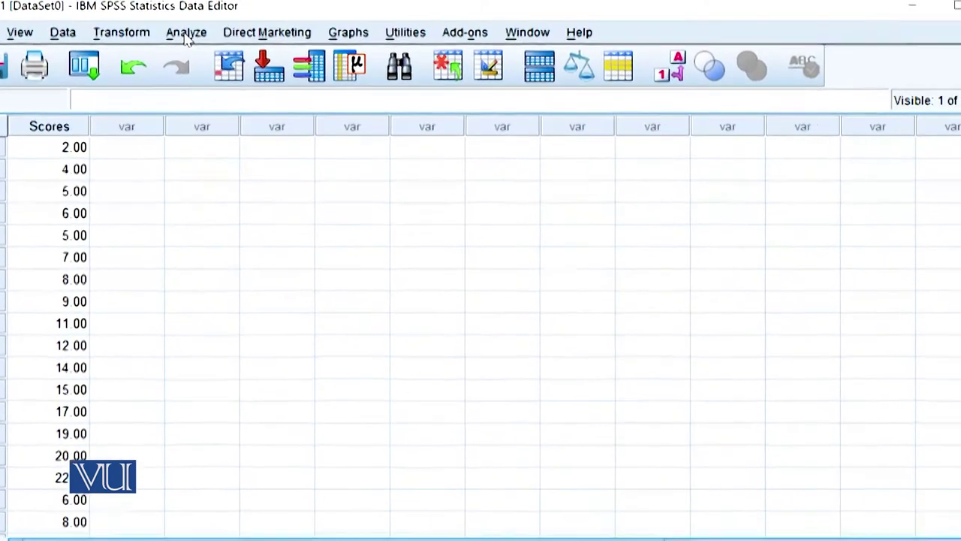
Run a Frequencies analysis on Scores with frequency tables displayed, and review the full table in the maximized output
left_click(226, 30)
mouse_move(167, 94)
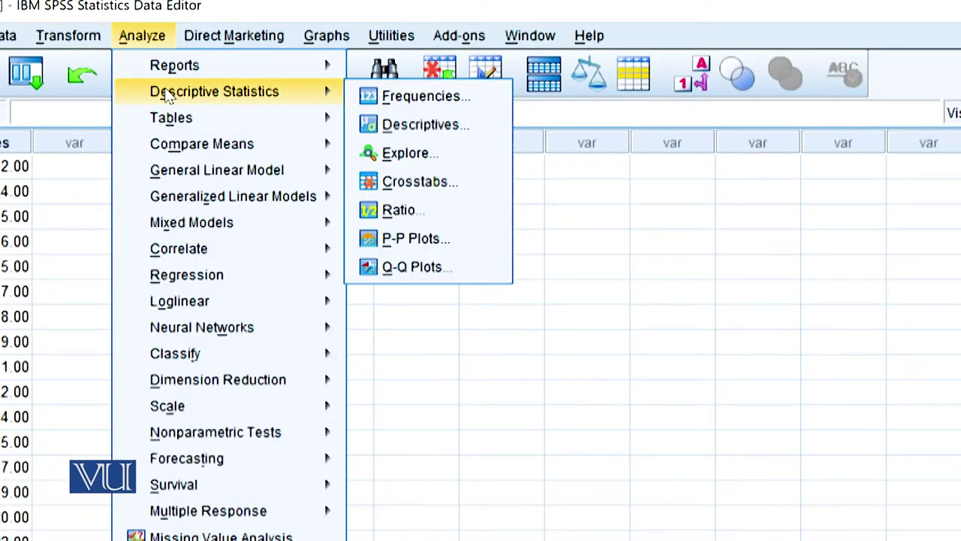
left_click(374, 103)
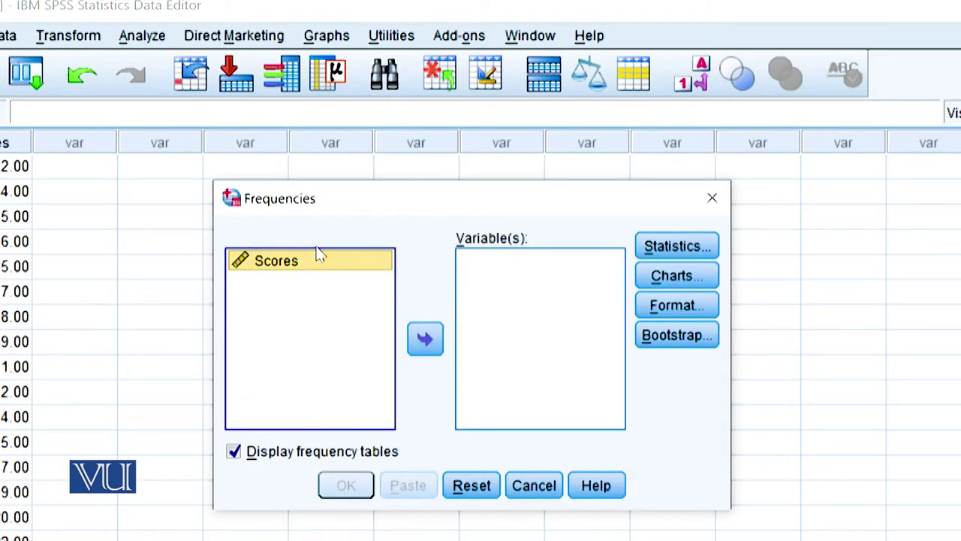
left_click(425, 341)
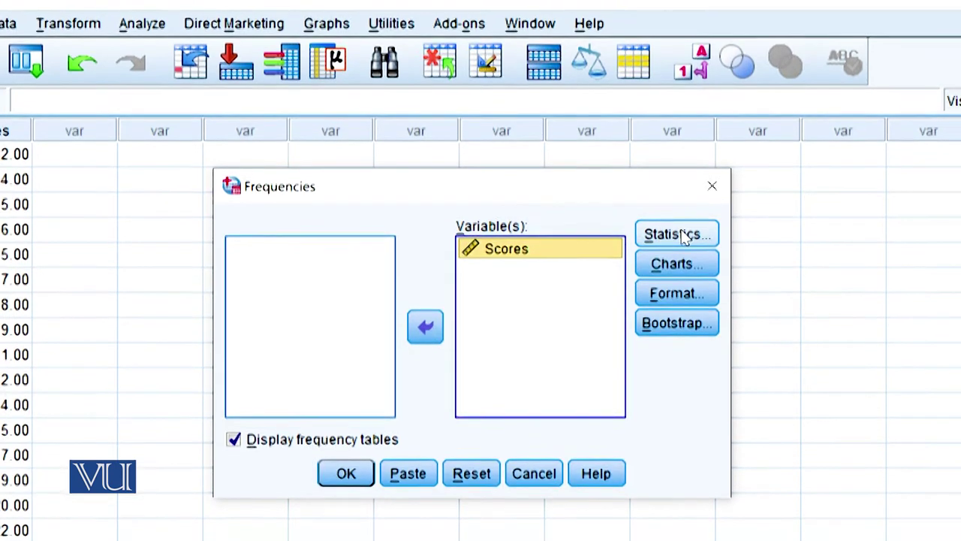
left_click(678, 245)
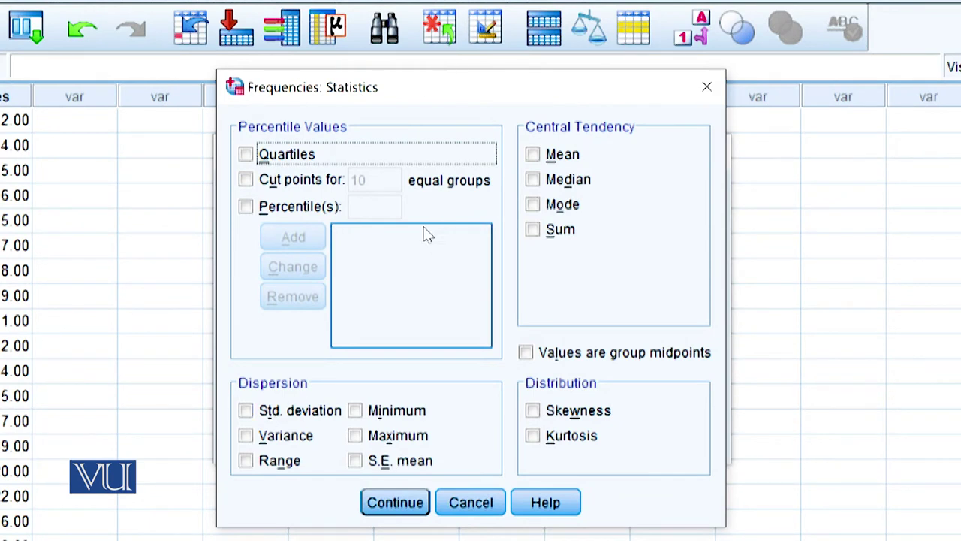
left_click(707, 87)
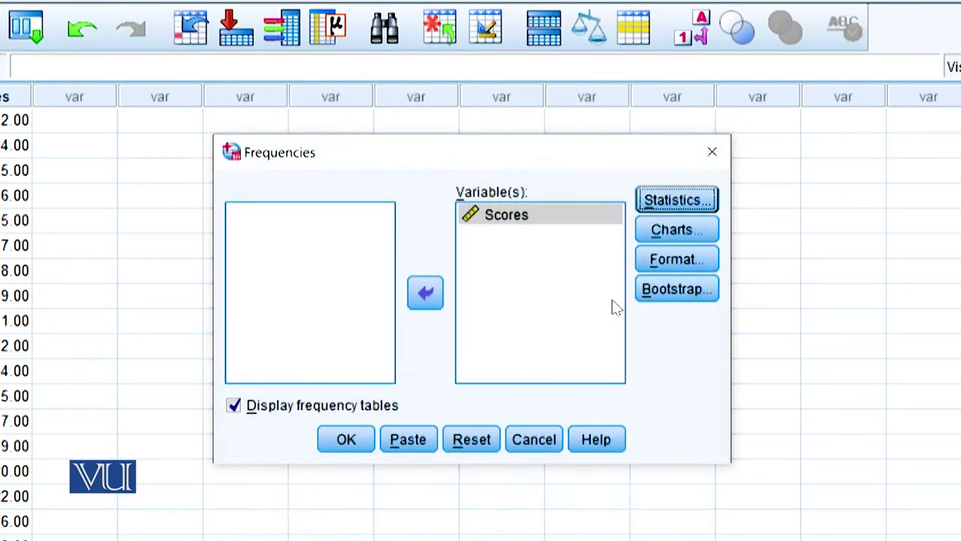
left_click(346, 439)
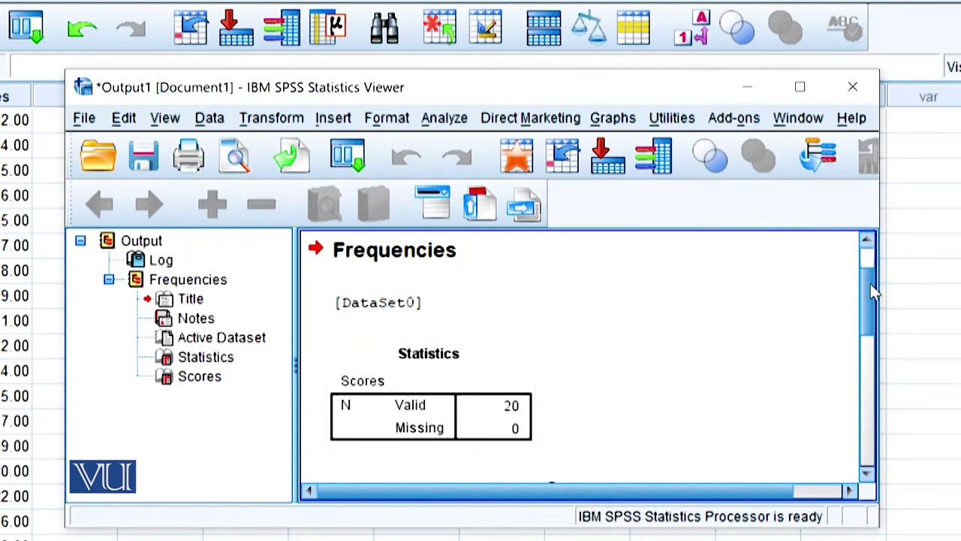
left_click(799, 87)
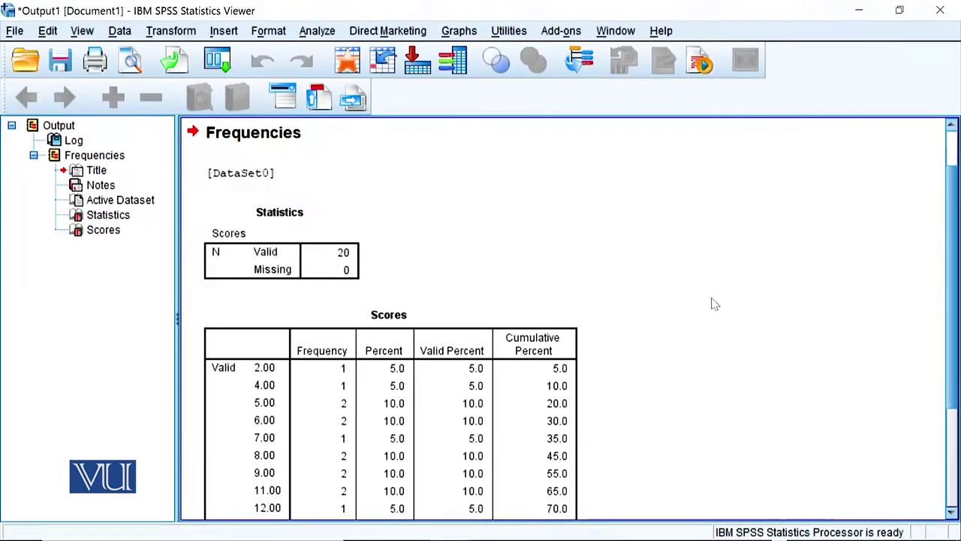
scroll(714, 303, "down", 3)
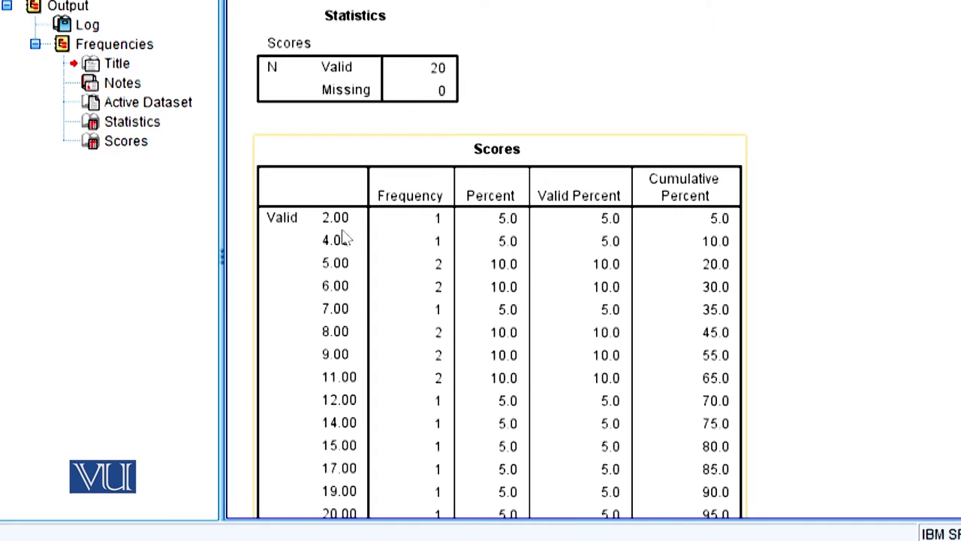
scroll(441, 254, "down", 3)
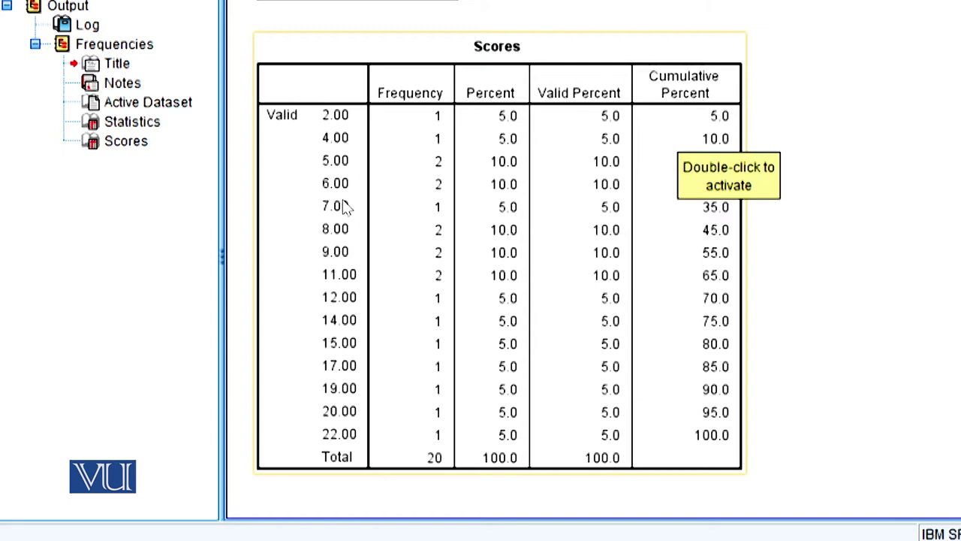
left_click(720, 120)
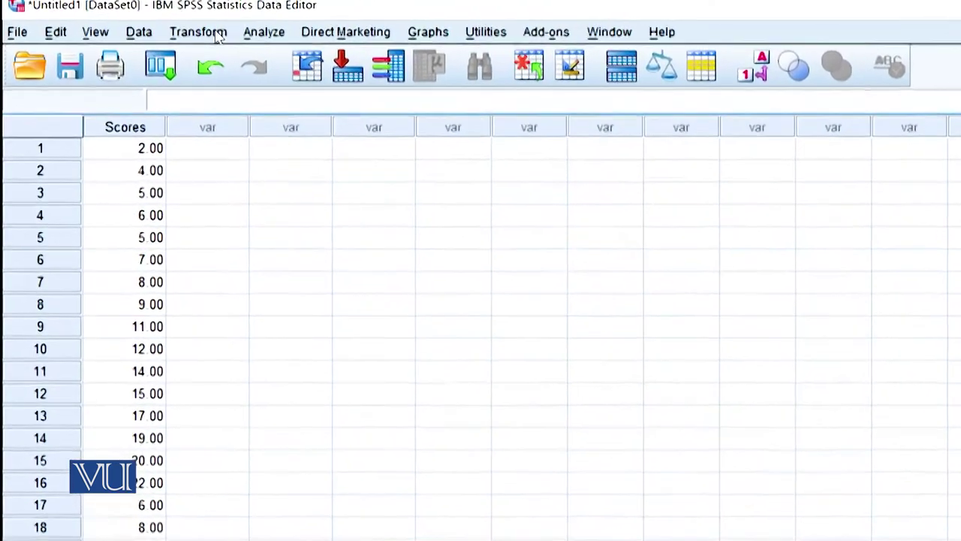
Start Visual Binning with Scores as the variable to bin and scan its data
left_click(185, 31)
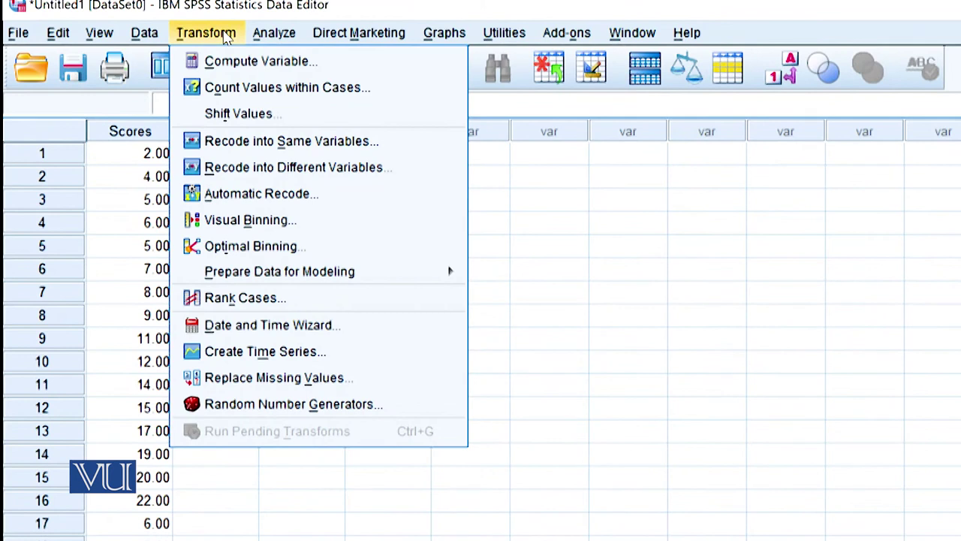
left_click(304, 230)
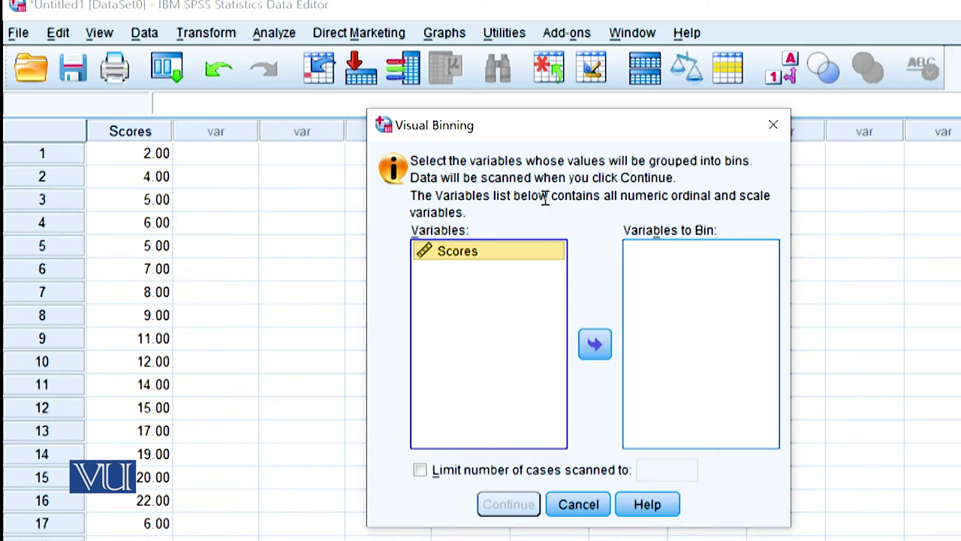
left_click(600, 346)
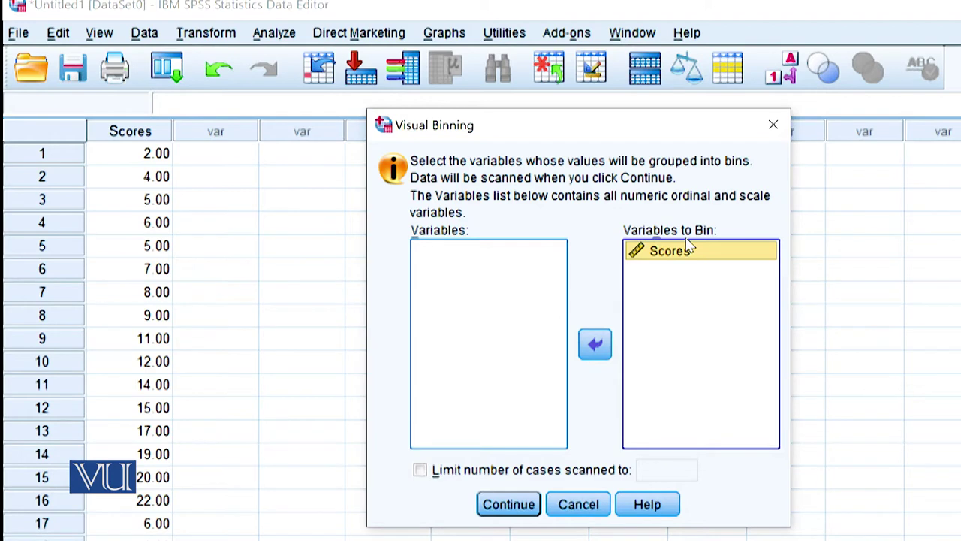
left_click(508, 504)
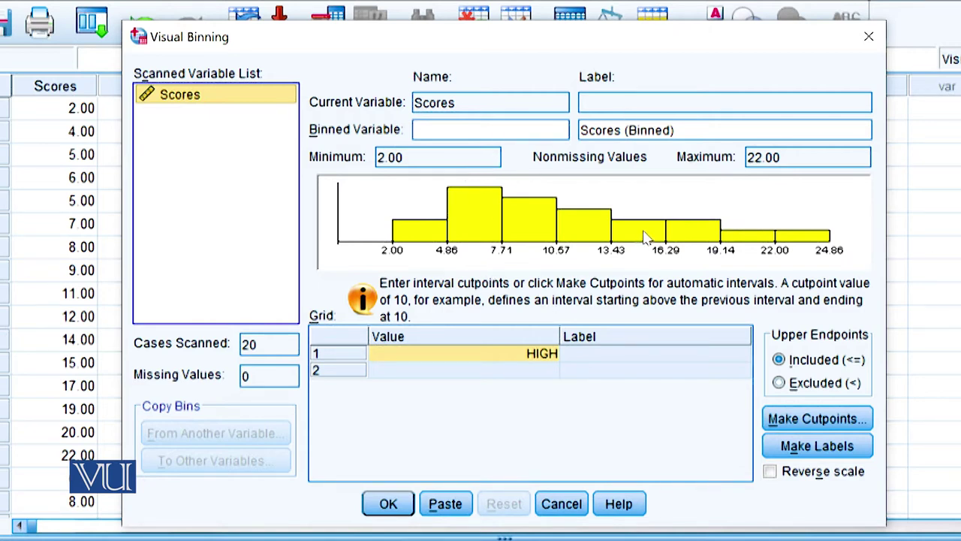
Name the binned variable Groups and set the upper endpoints to Excluded (<)
left_click(421, 129)
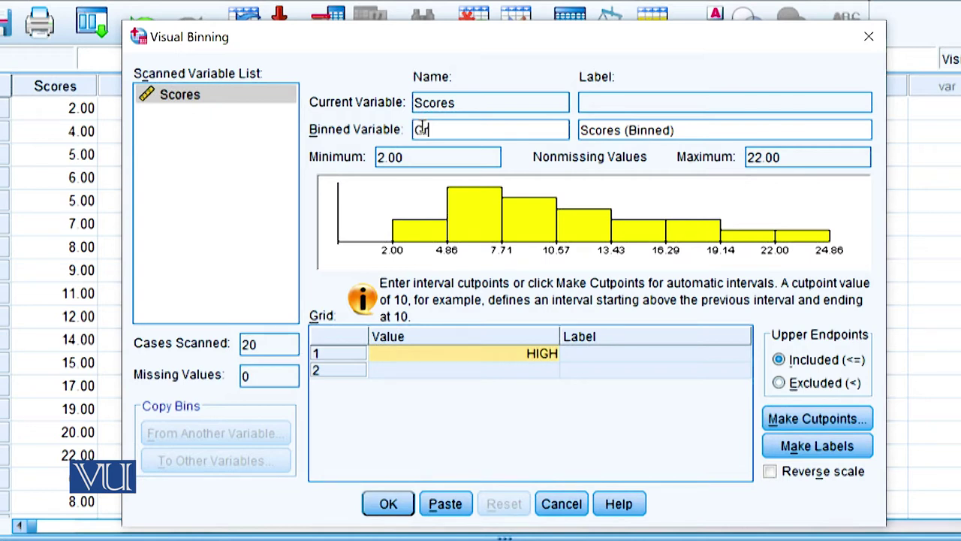
type("ps")
left_click(831, 389)
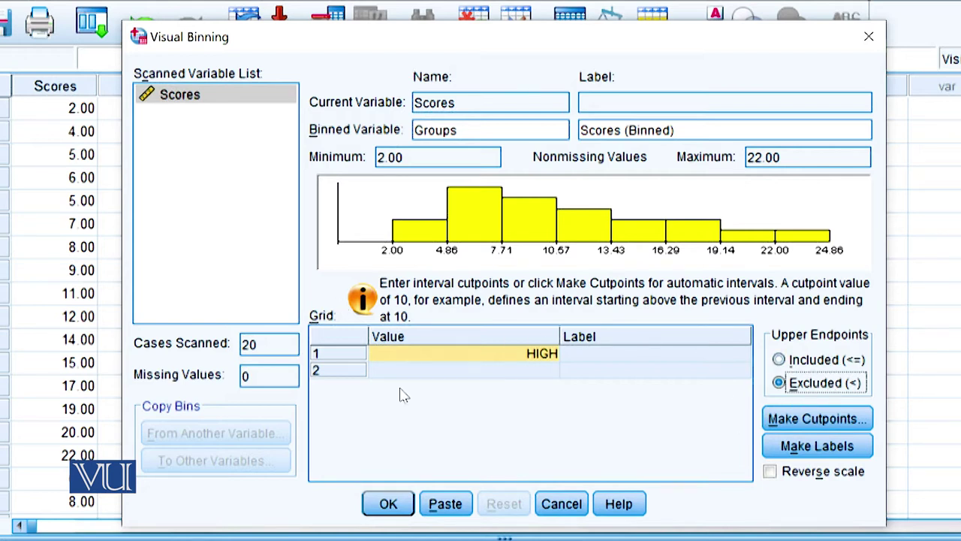
Create equal-width cutpoints with the first cutpoint at 5, 5 cutpoints and a width of 4
left_click(816, 419)
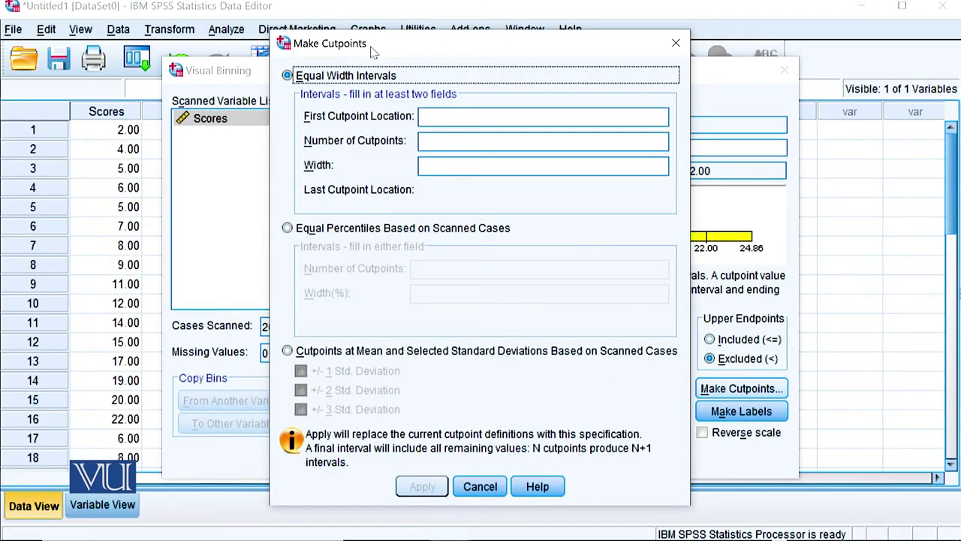
left_click(429, 115)
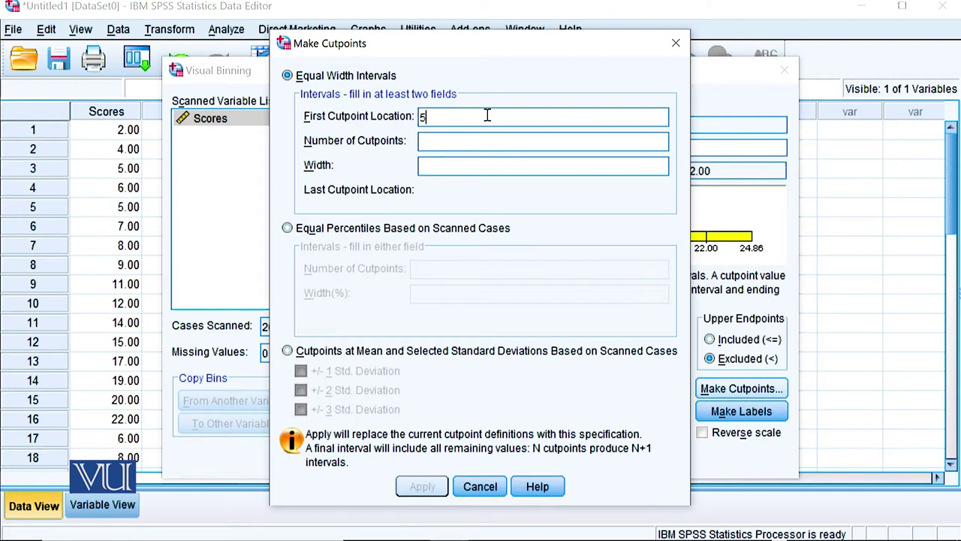
left_click(440, 166)
left_click(440, 143)
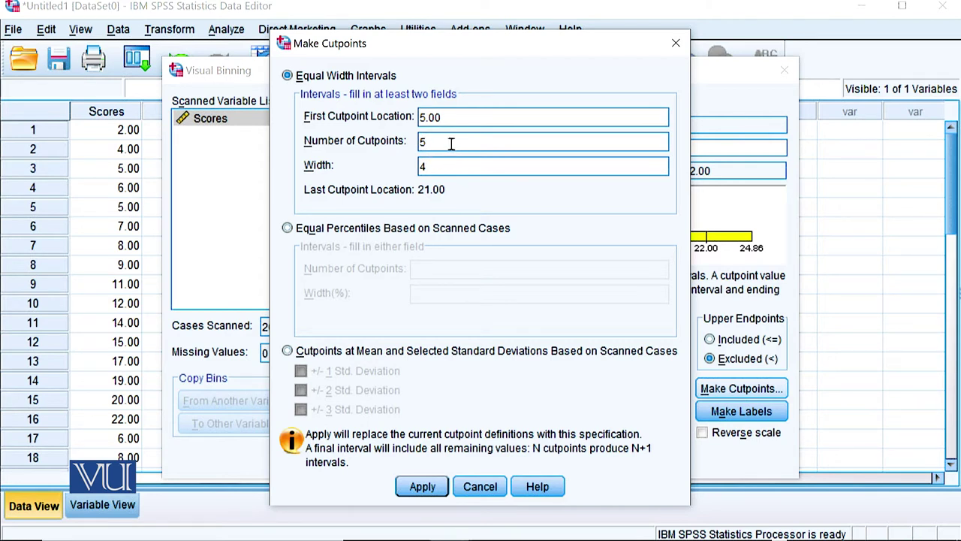
left_click(422, 485)
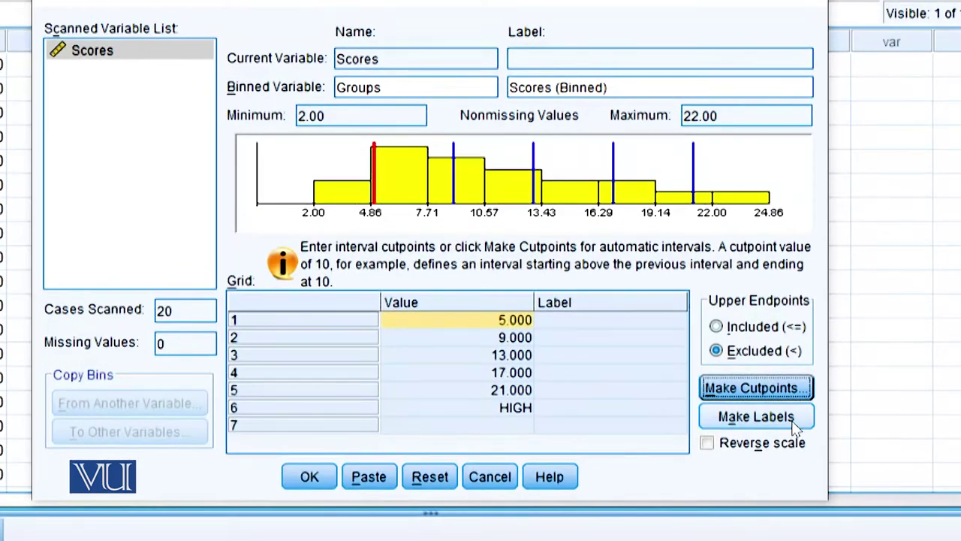
Generate labels for the bins, create the binned variable Groups, and close the output window
left_click(794, 423)
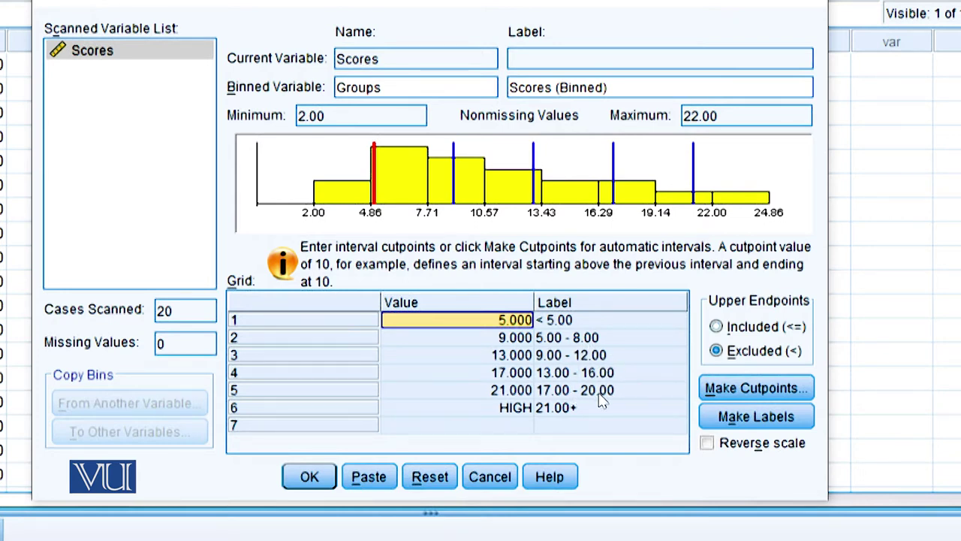
left_click(323, 481)
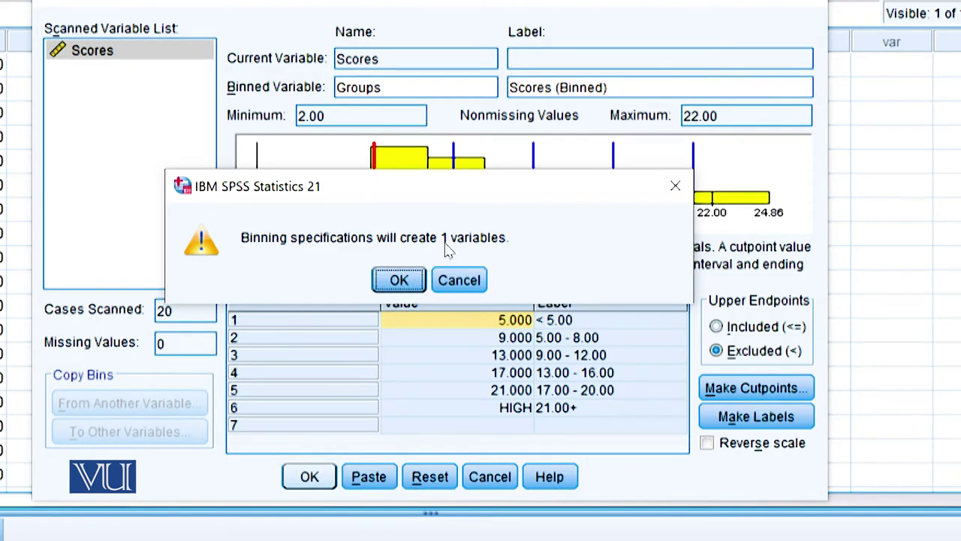
left_click(399, 280)
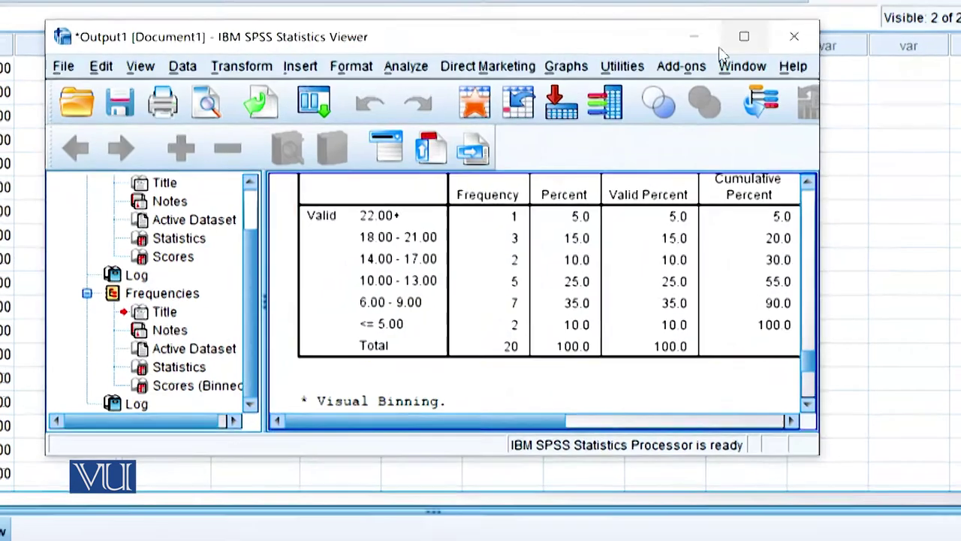
left_click(806, 30)
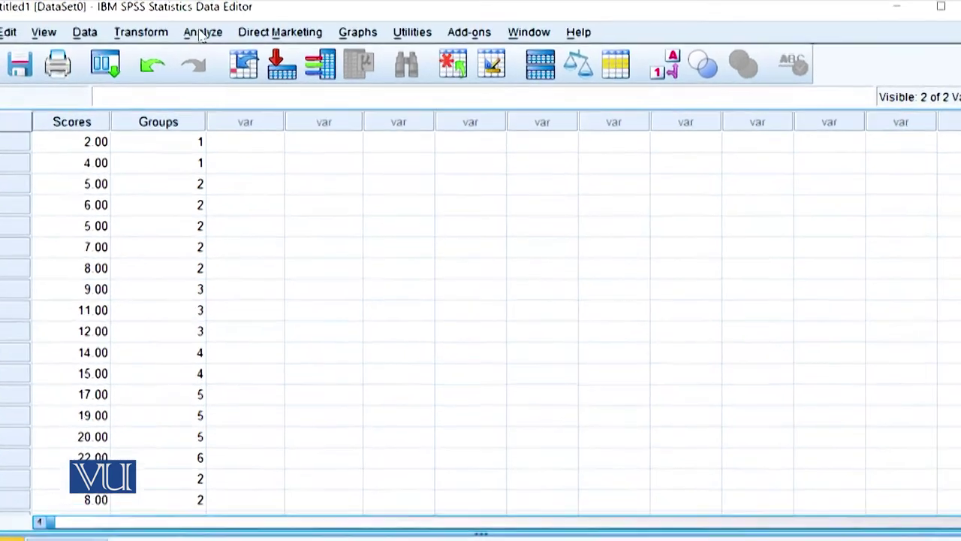
Run Frequencies on the binned variable Scores (Binned) with frequency tables displayed
left_click(226, 30)
mouse_move(209, 90)
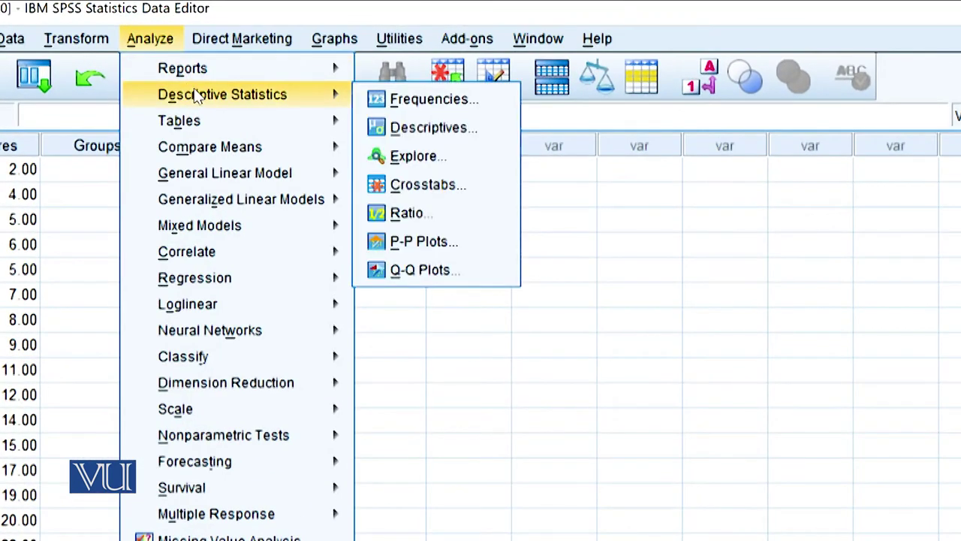
left_click(420, 100)
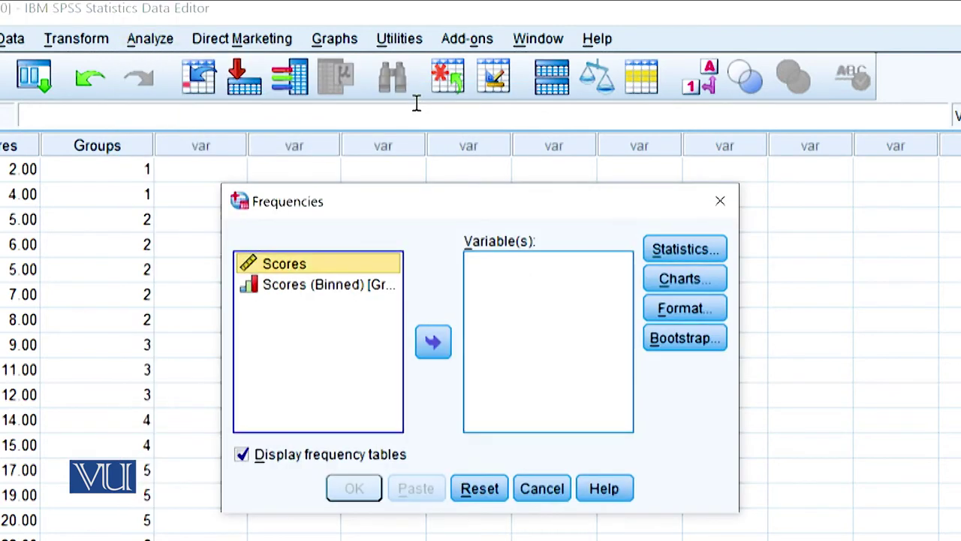
left_click(318, 268)
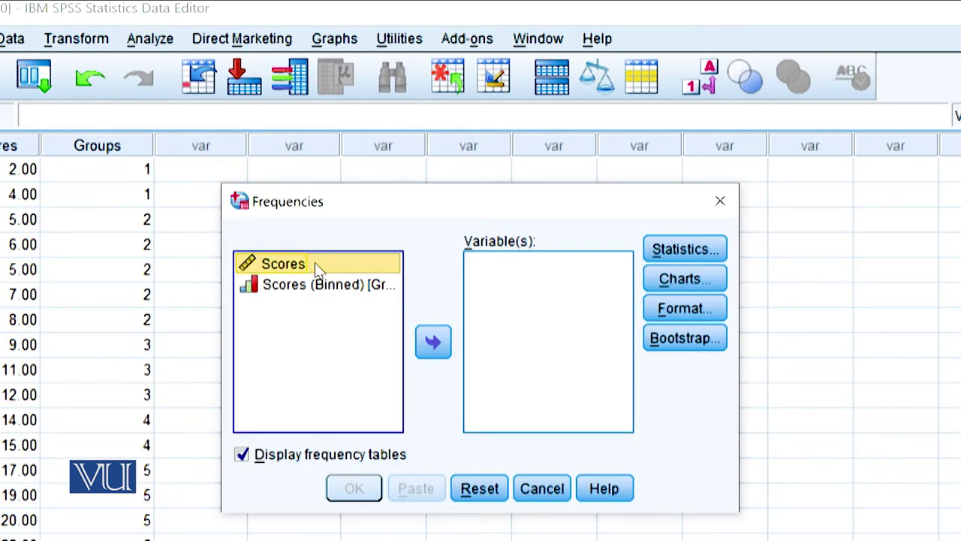
left_click(349, 288)
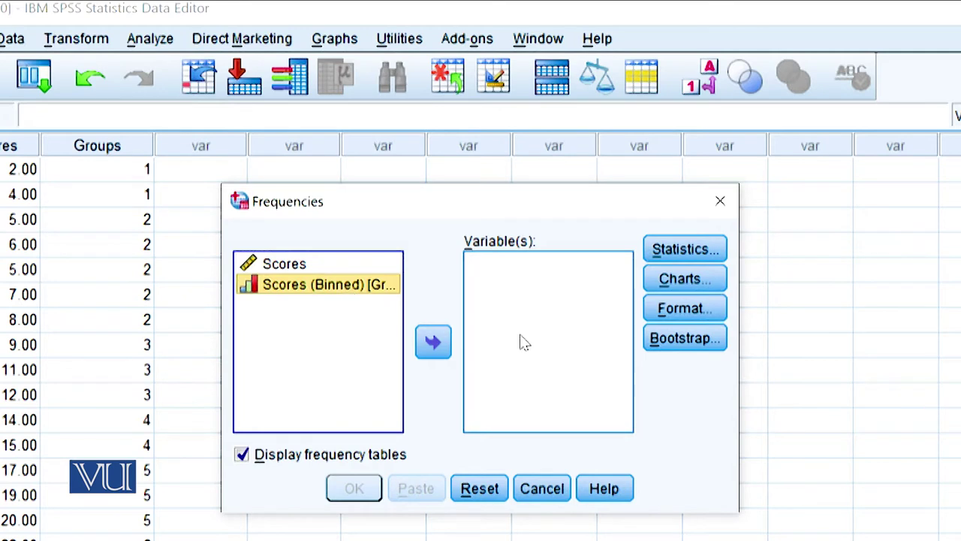
left_click(446, 352)
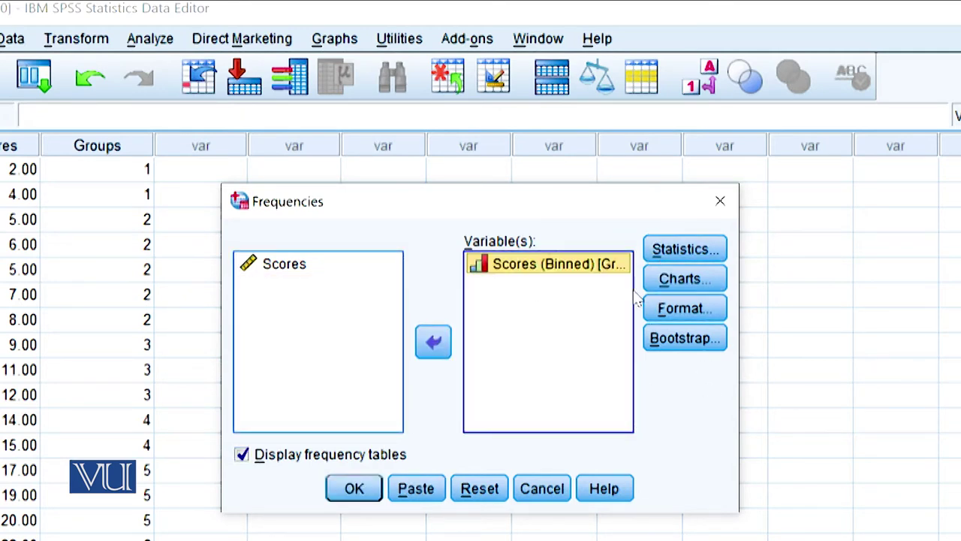
left_click(373, 488)
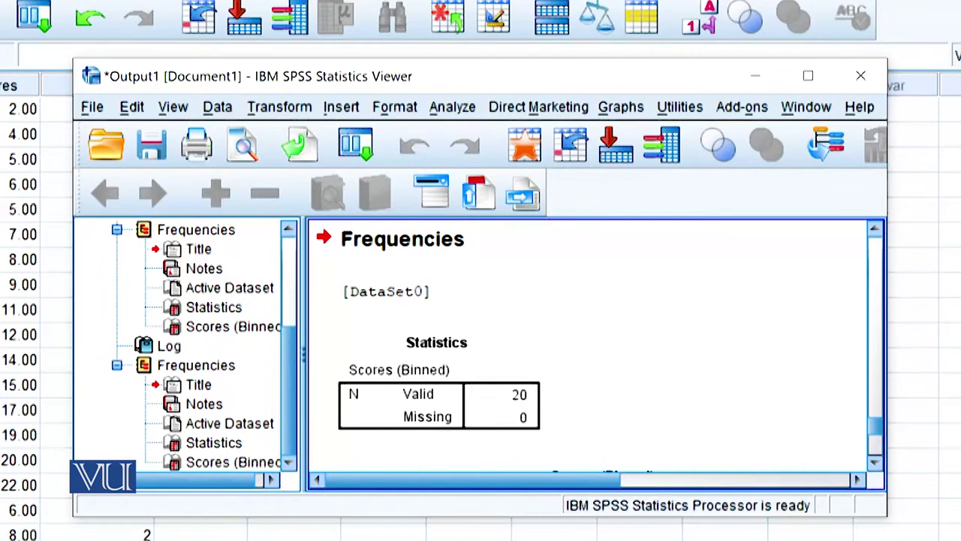
Maximize the output window and examine the frequency table of Scores (Binned)
left_click(808, 75)
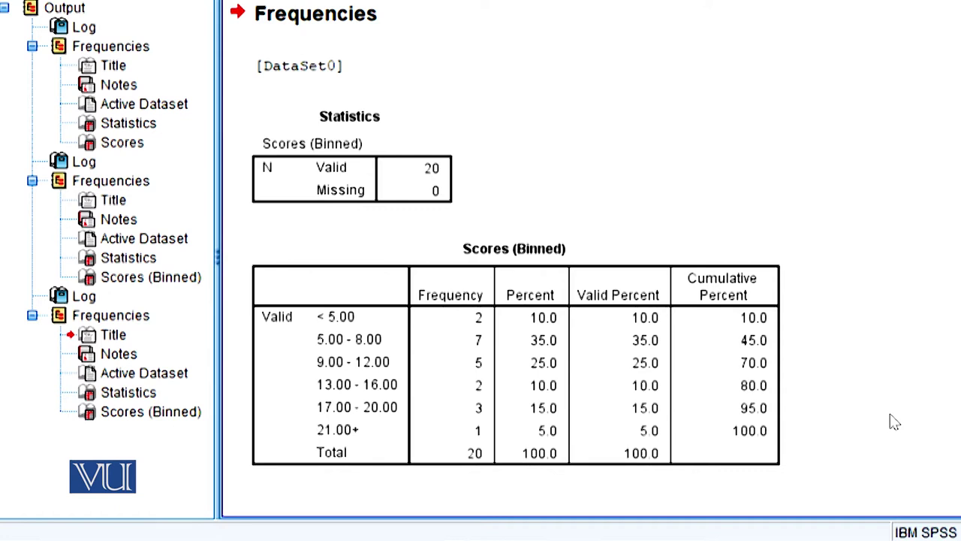
left_click(640, 422)
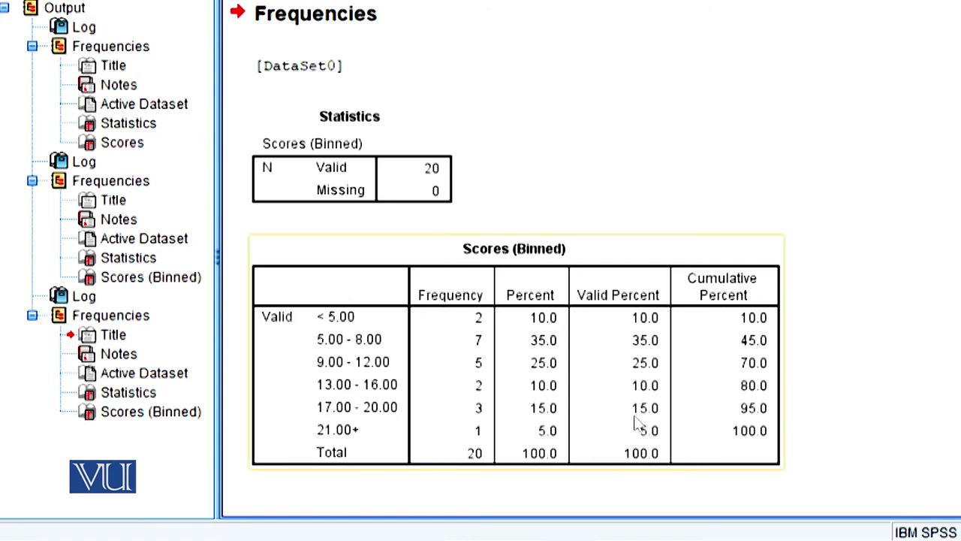
left_click(422, 403)
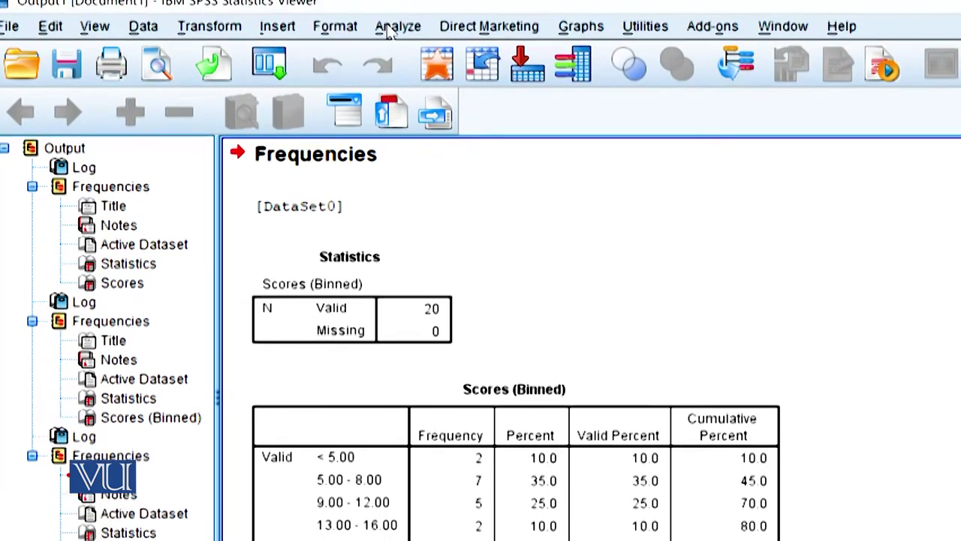
Start a new Frequencies analysis and replace Scores (Binned) with Scores as the analysed variable
left_click(398, 46)
mouse_move(410, 90)
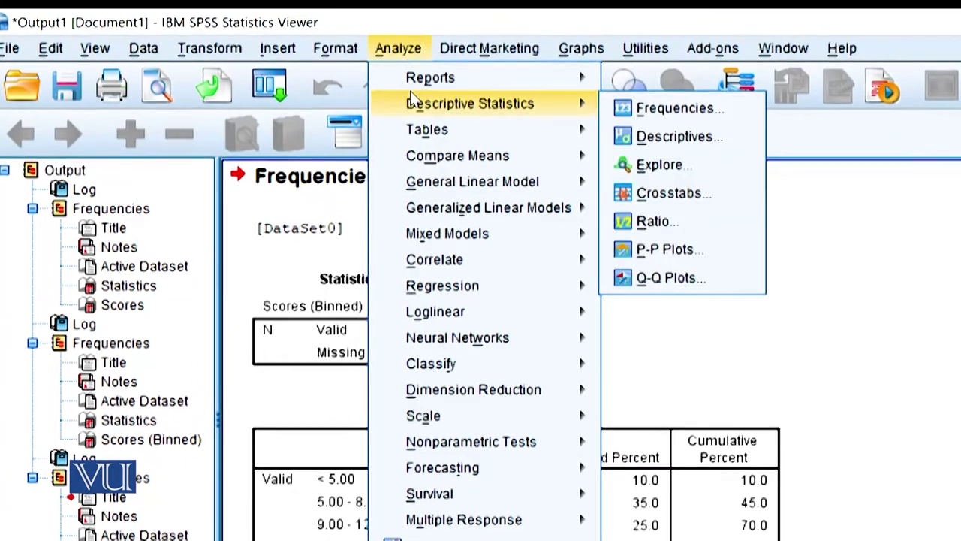
left_click(696, 117)
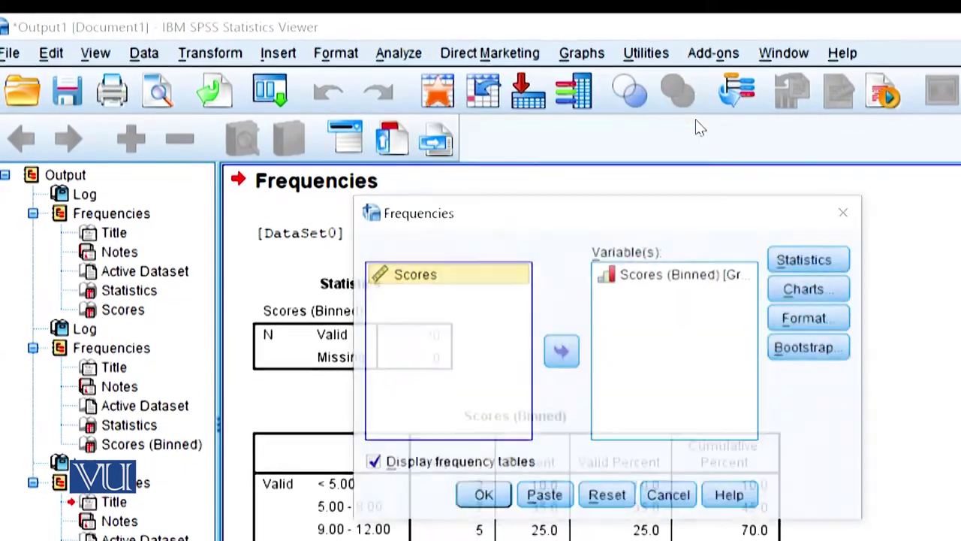
left_click(698, 278)
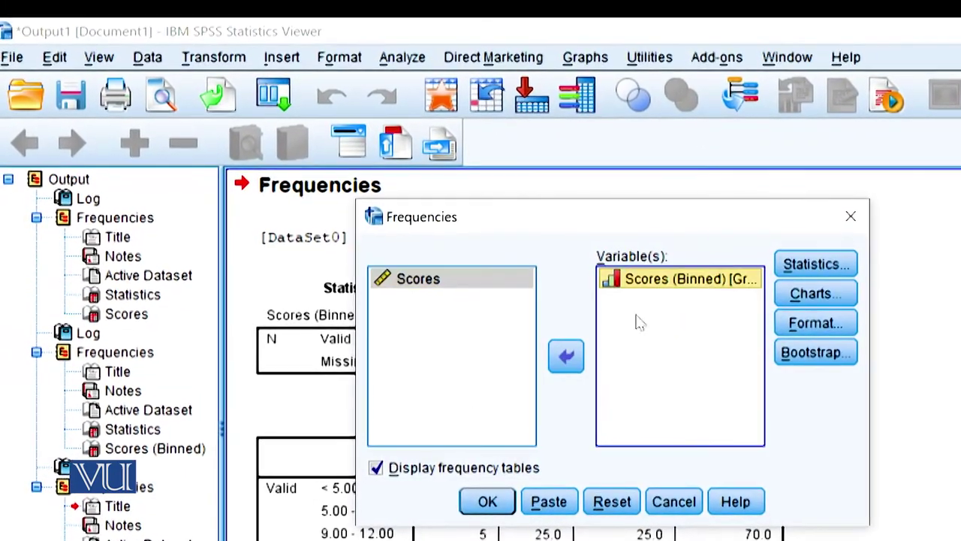
left_click(563, 355)
left_click(424, 277)
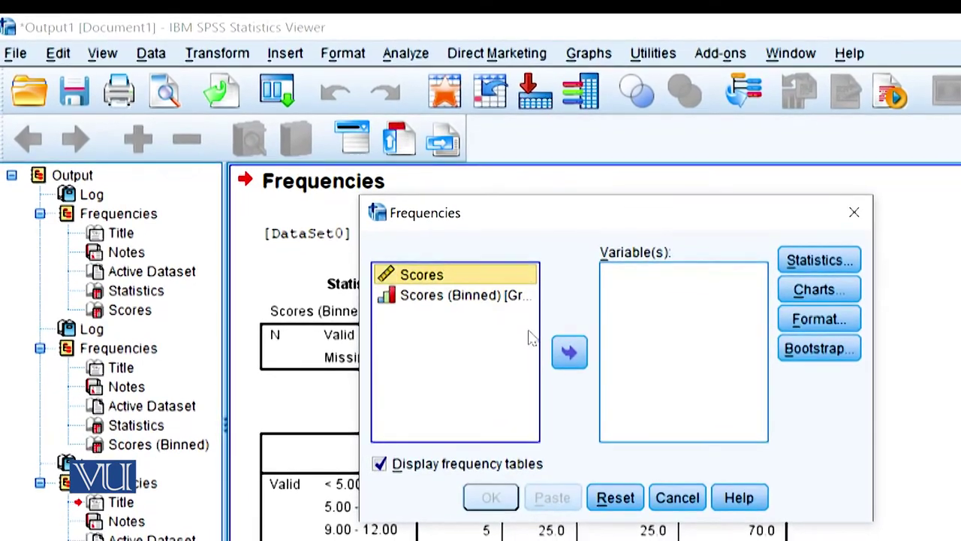
left_click(569, 353)
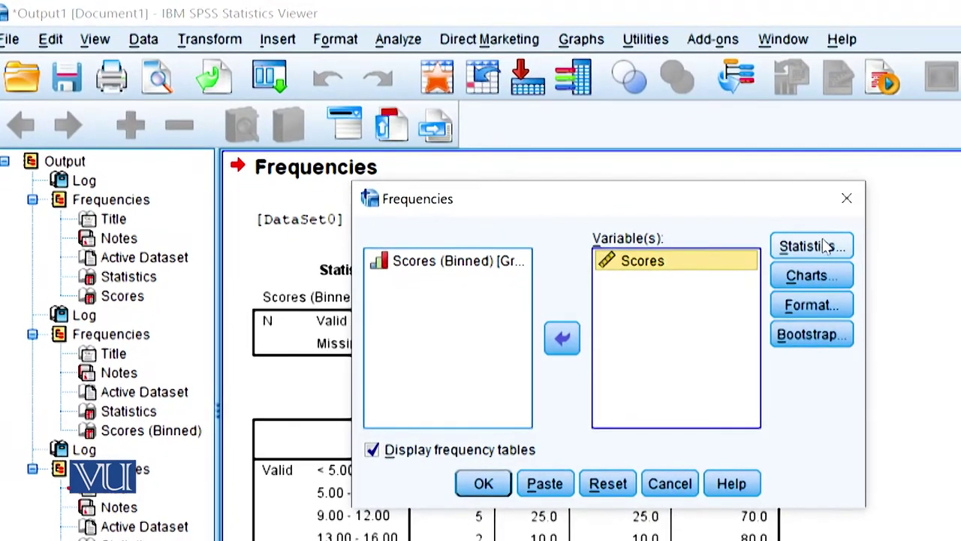
Add the 50th percentile to the requested statistics for Scores, with cut points for equal groups switched off
left_click(829, 253)
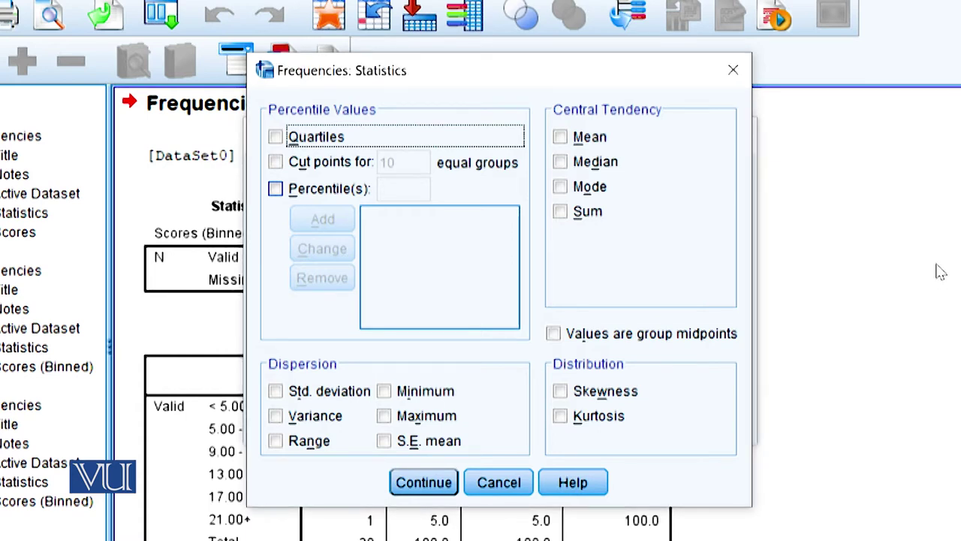
left_click(276, 163)
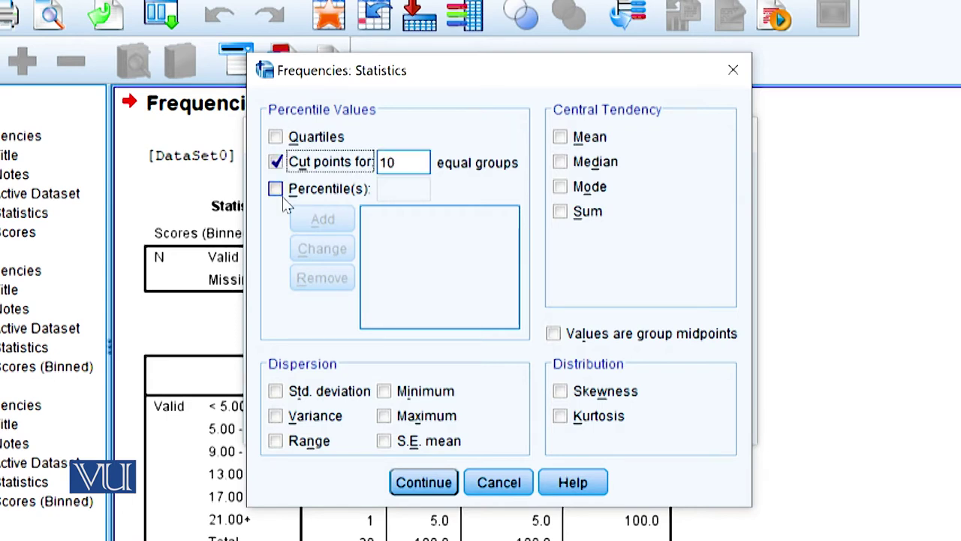
left_click(276, 190)
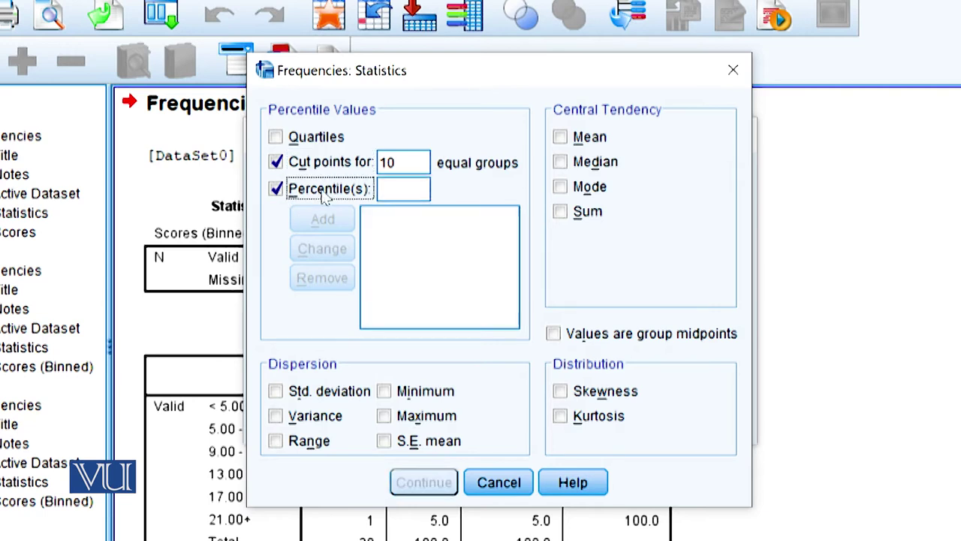
left_click(405, 187)
type("50")
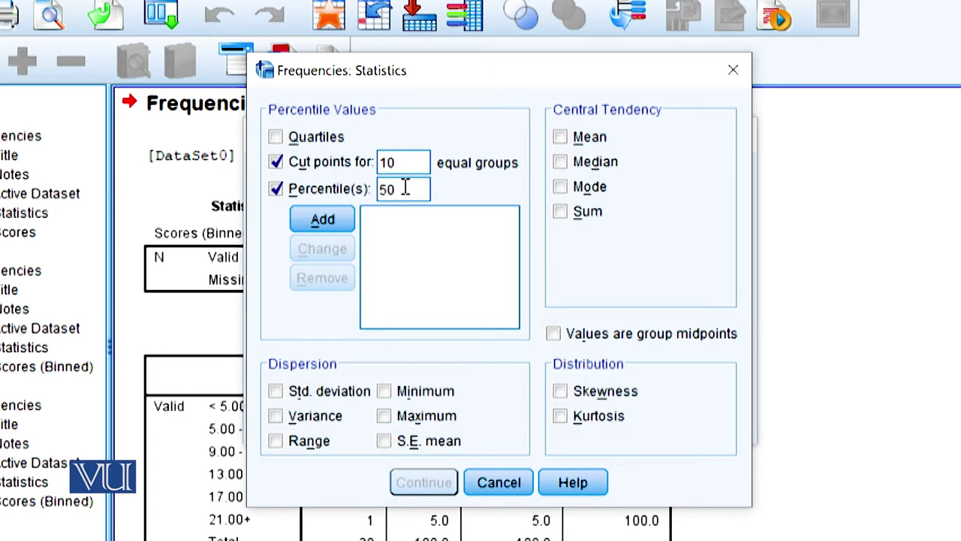
left_click(347, 224)
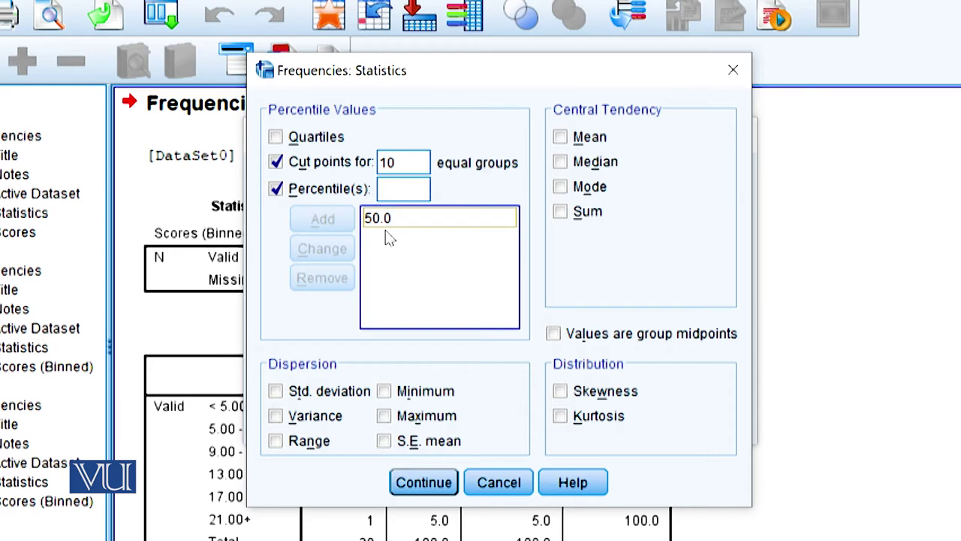
left_click(276, 165)
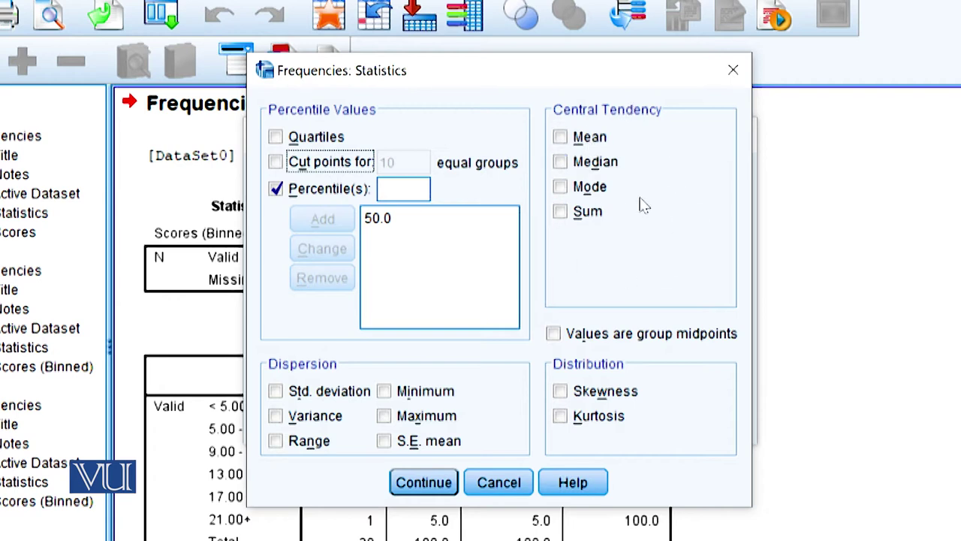
Include the minimum and maximum among the dispersion statistics and accept the statistics settings
left_click(425, 414)
left_click(443, 389)
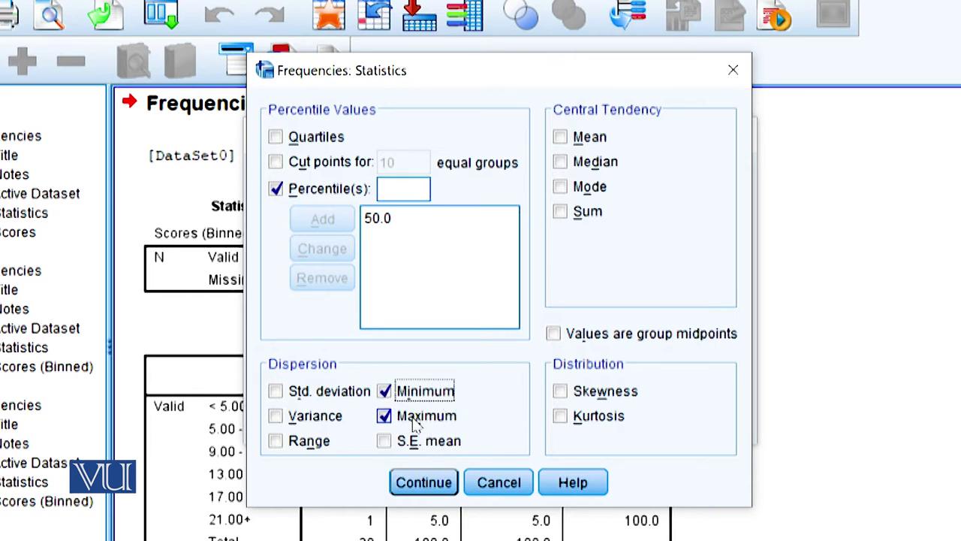
left_click(434, 482)
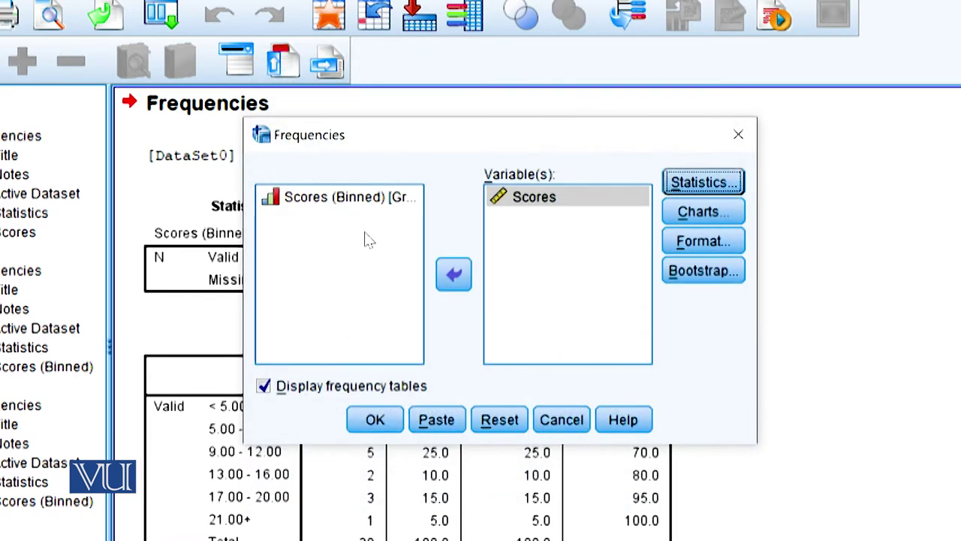
Add a histogram with a normal curve and run the Frequencies analysis of Scores
left_click(721, 216)
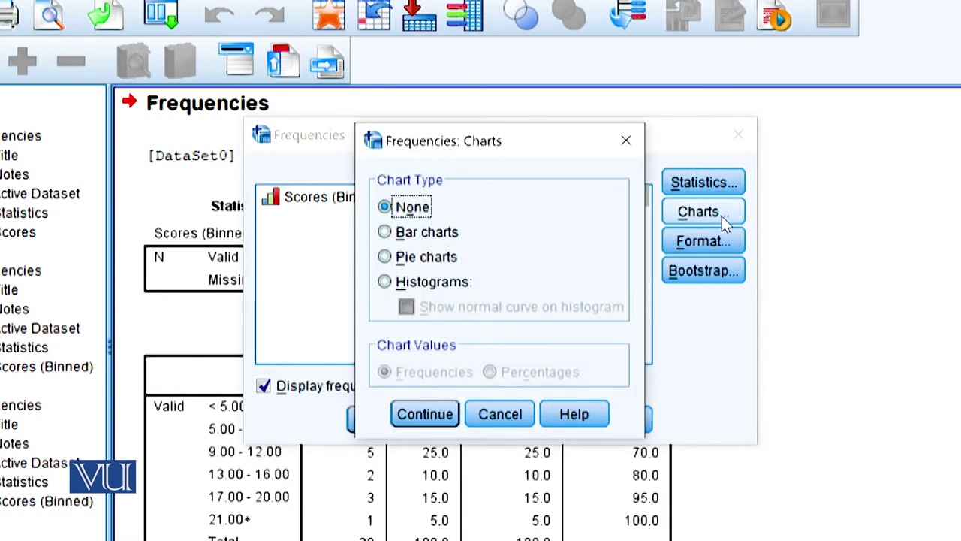
left_click(437, 288)
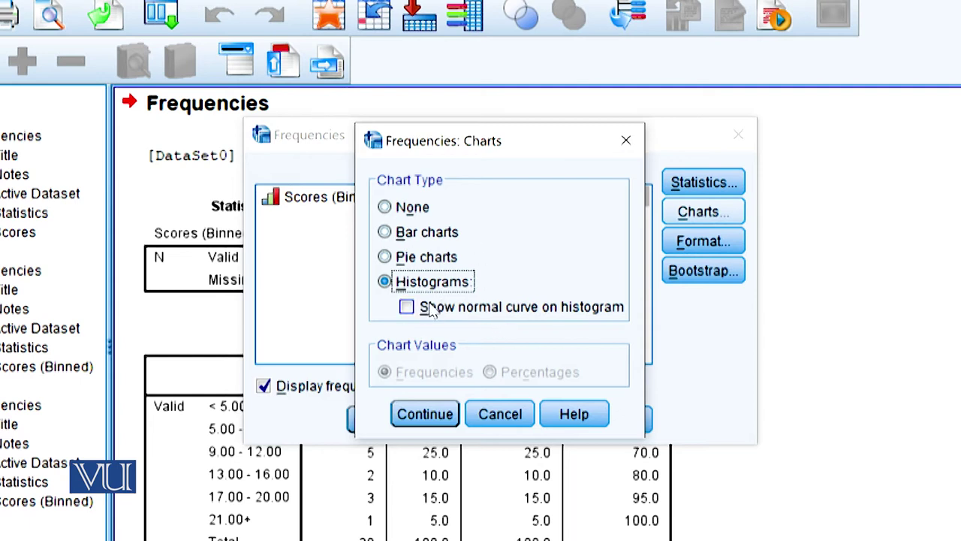
left_click(407, 311)
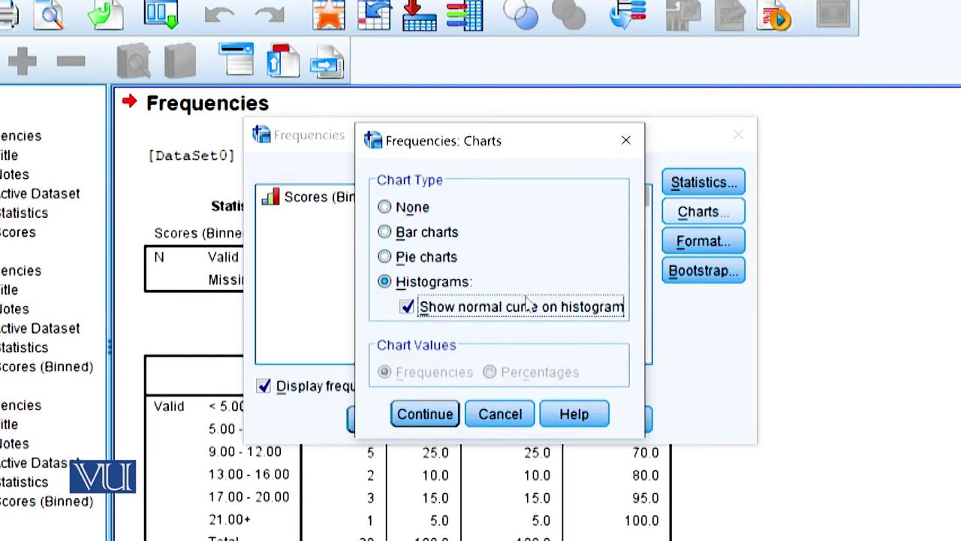
left_click(435, 422)
left_click(382, 423)
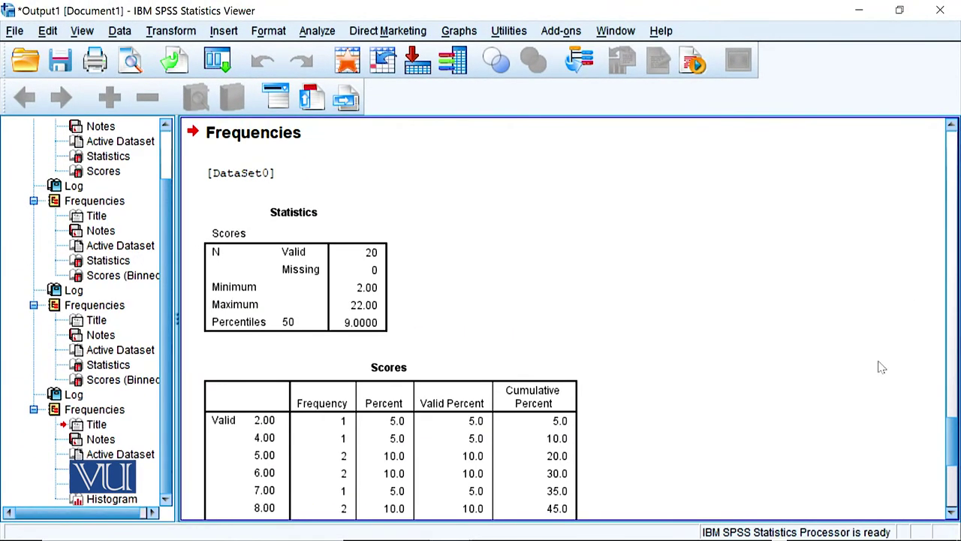
Examine the statistics table, frequency table and histogram with normal curve for Scores
scroll(881, 367, "down", 10)
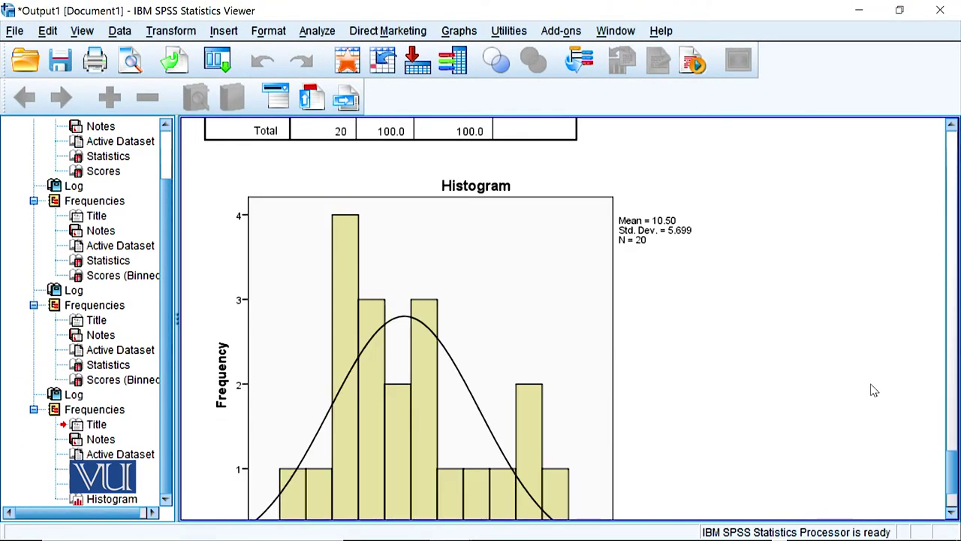
scroll(801, 322, "down", 2)
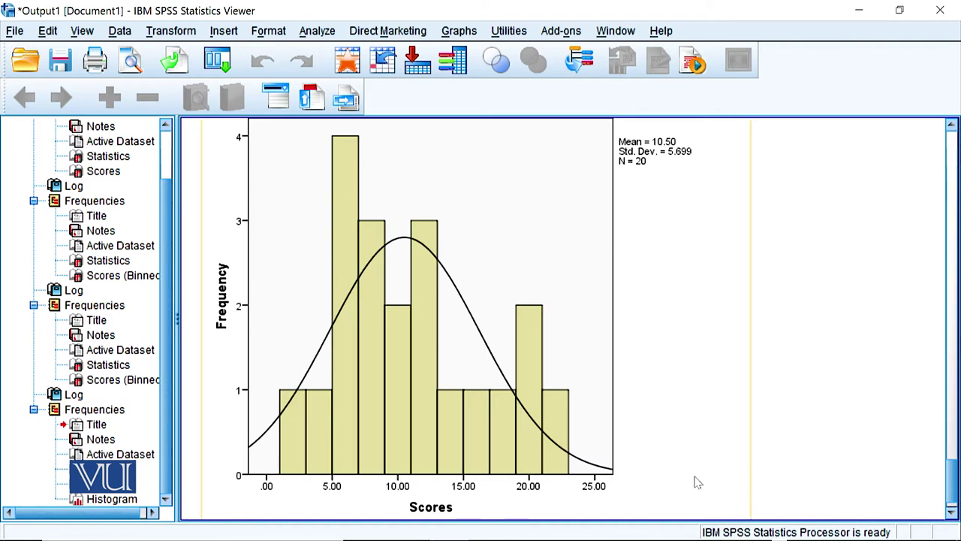
scroll(725, 455, "up", 3)
scroll(725, 455, "down", 2)
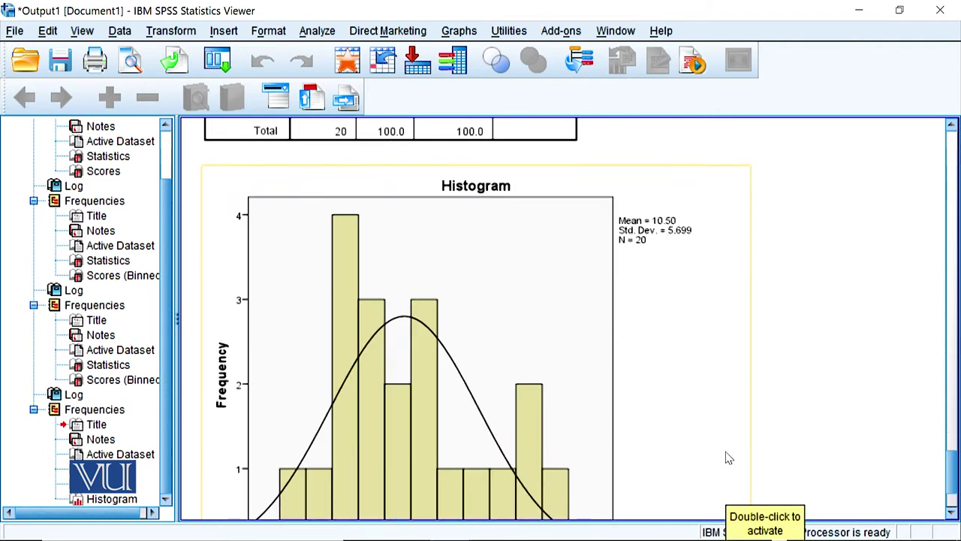
scroll(727, 458, "up", 5)
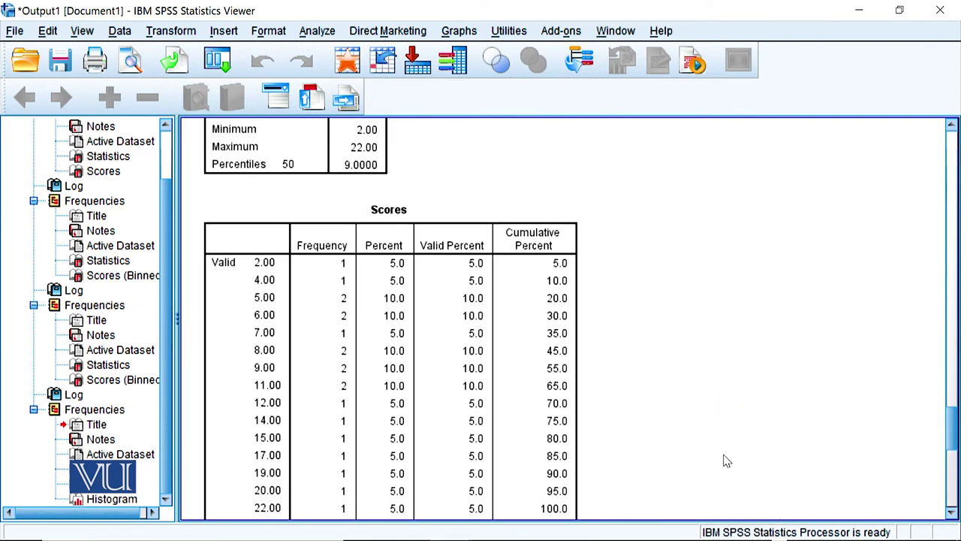
scroll(725, 460, "down", 2)
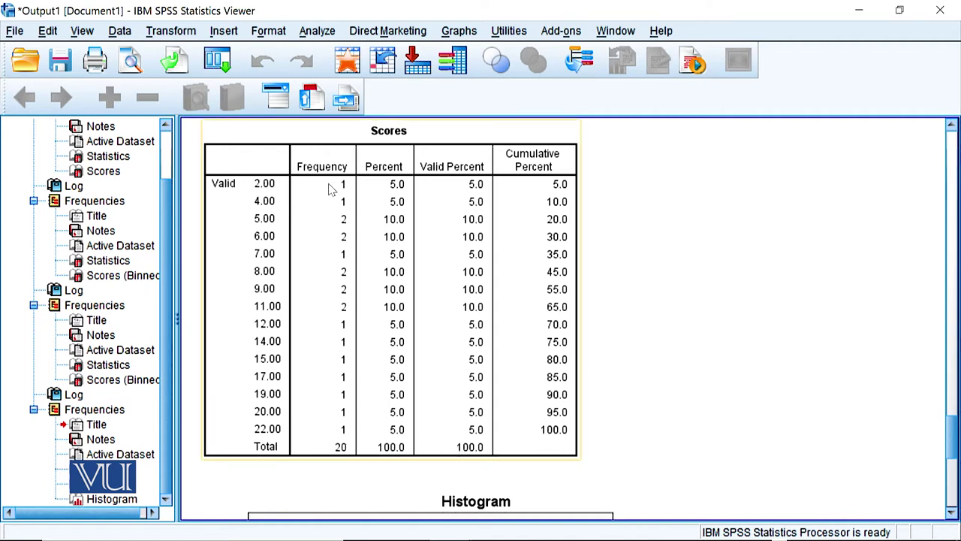
scroll(633, 268, "down", 10)
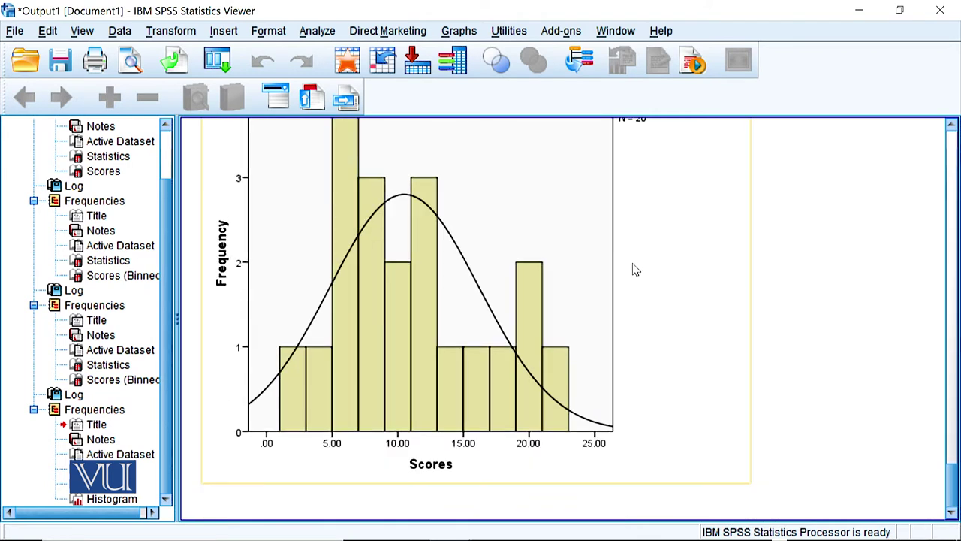
scroll(633, 268, "up", 5)
scroll(664, 303, "up", 10)
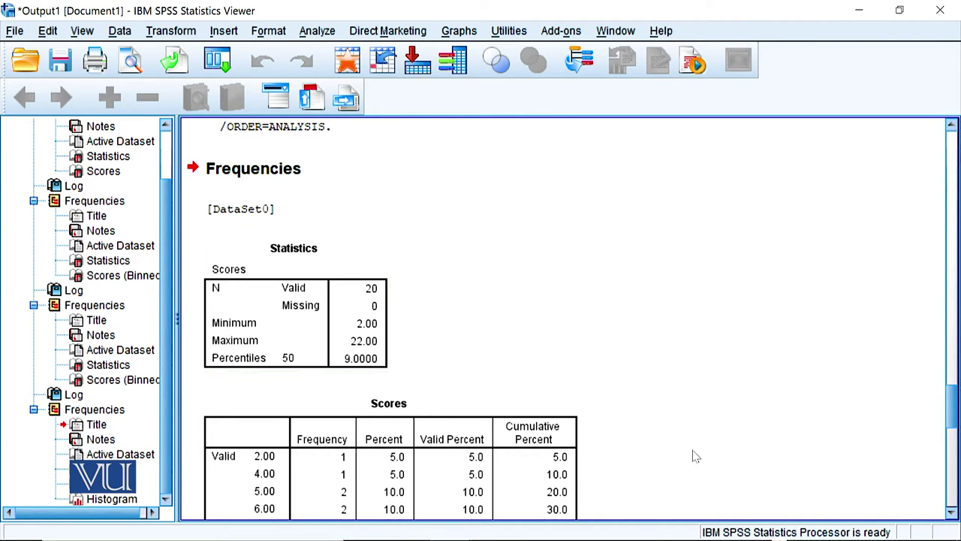
scroll(695, 456, "down", 2)
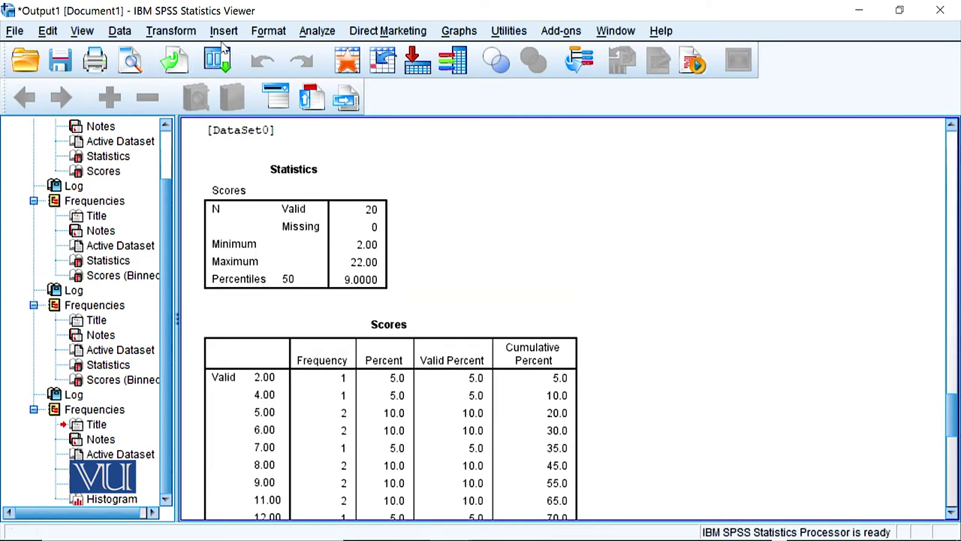
Create a histogram of Scores with the legacy Histogram dialog, without a normal curve
left_click(506, 483)
left_click(620, 293)
left_click(411, 28)
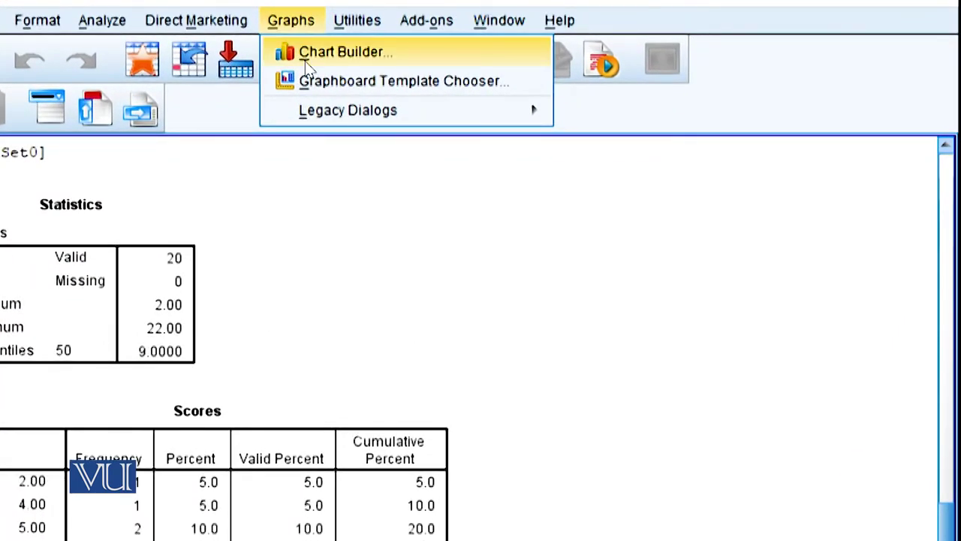
mouse_move(337, 124)
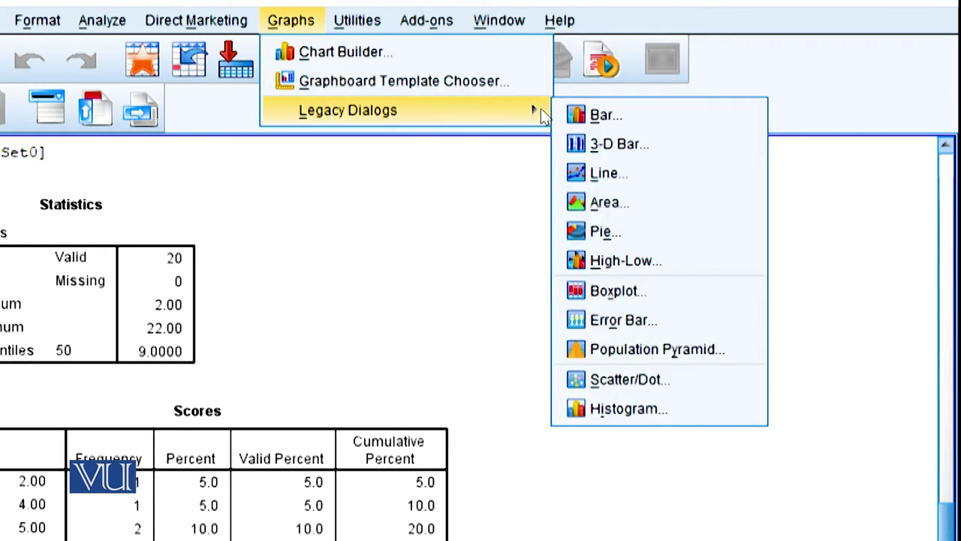
left_click(624, 411)
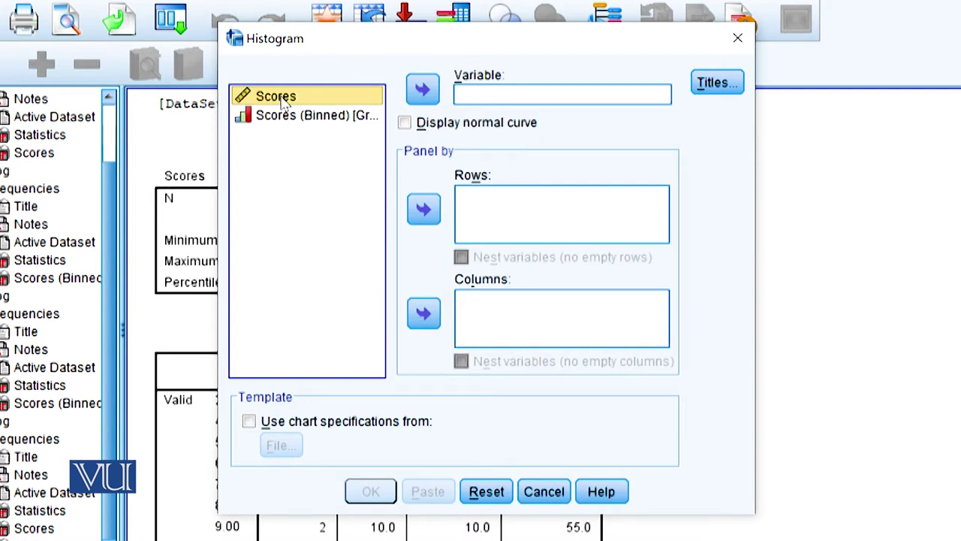
left_click(413, 96)
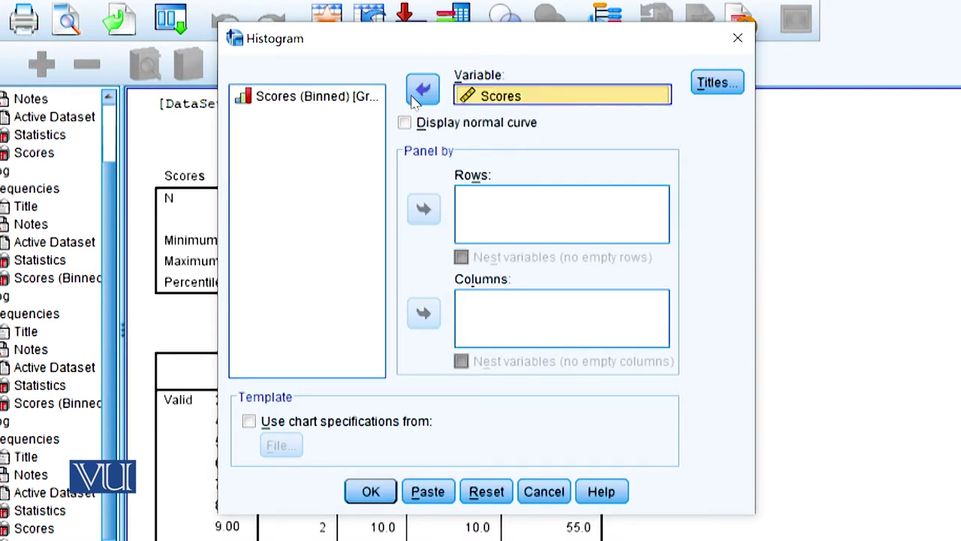
left_click(368, 492)
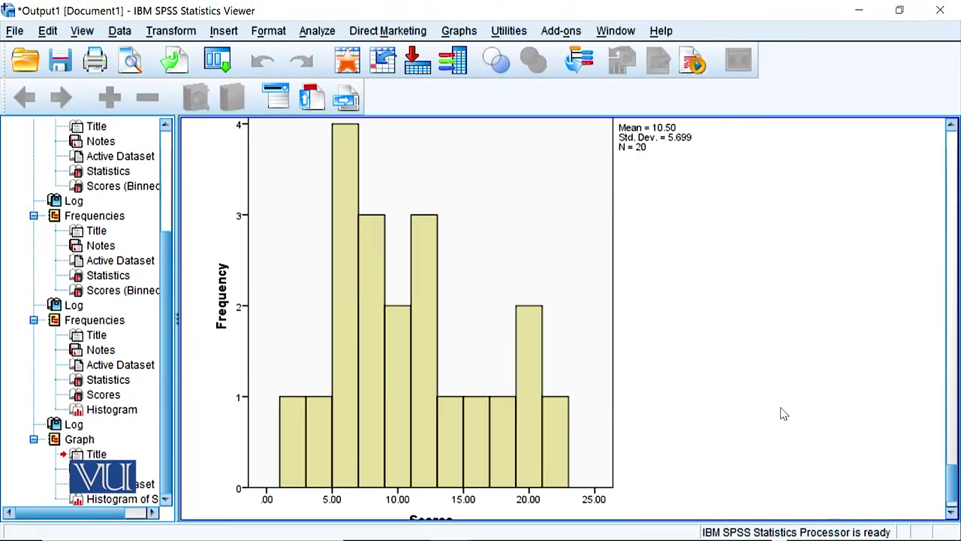
Build a simple histogram in Chart Builder with Scores on the X axis and generate it
left_click(477, 34)
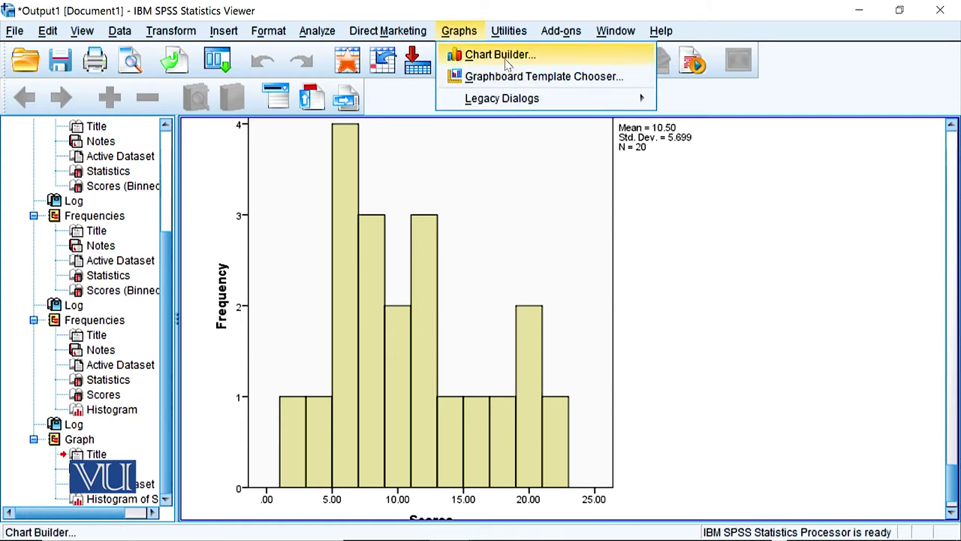
left_click(497, 55)
left_click(414, 363)
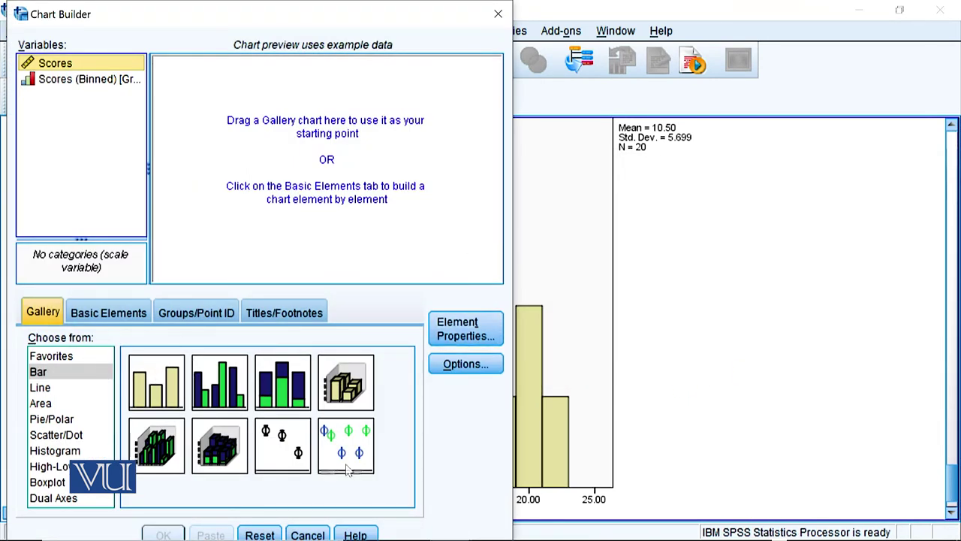
left_click(60, 450)
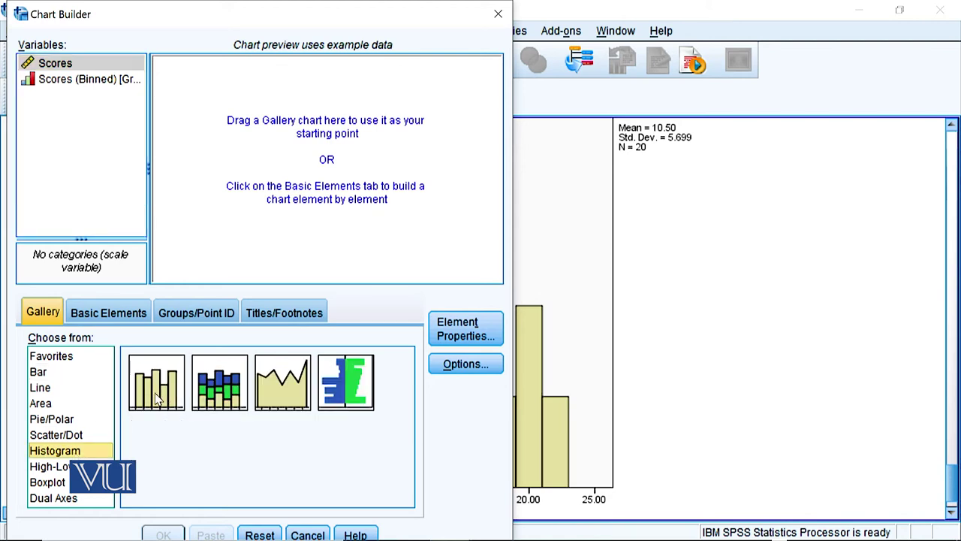
left_click_drag(155, 395, 315, 167)
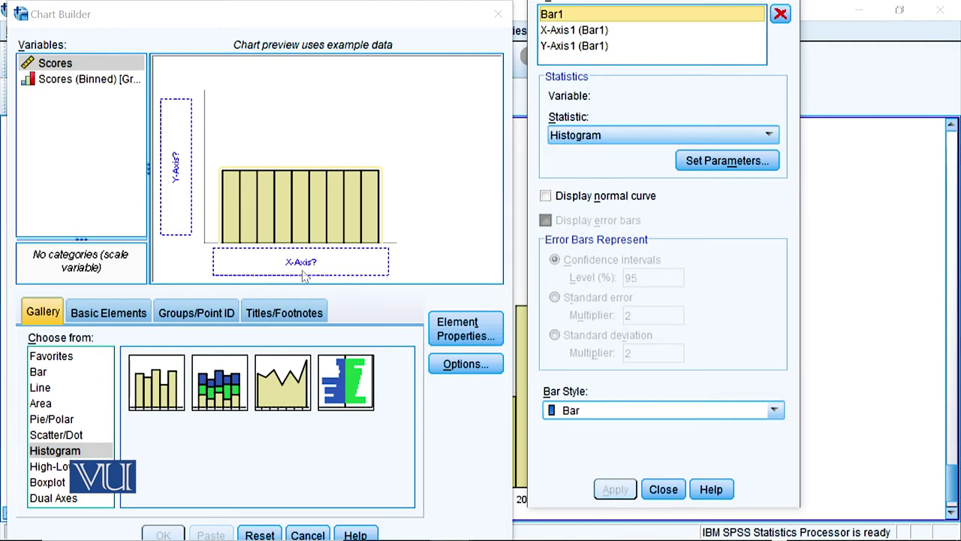
left_click(56, 66)
left_click_drag(52, 66, 255, 266)
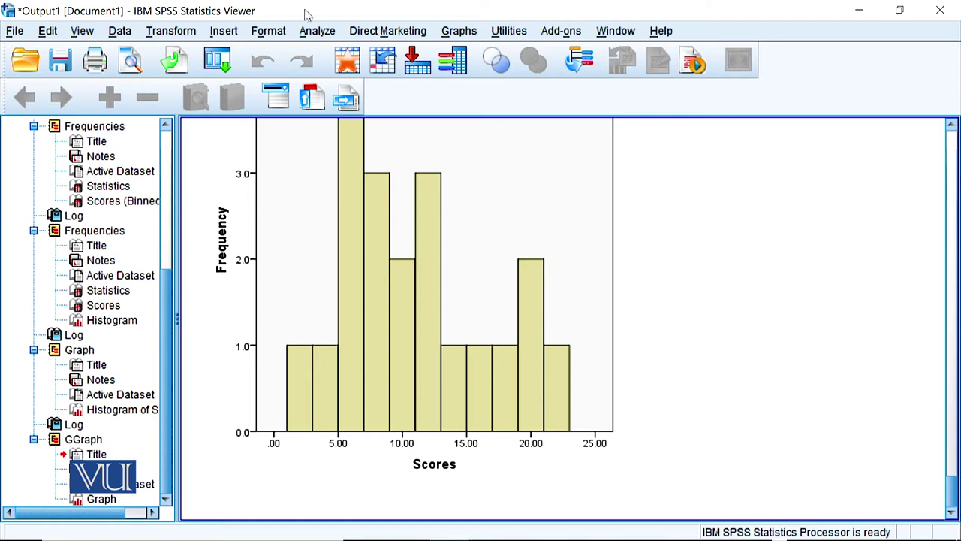
Create a simple line chart of the number of cases with Scores (Binned) as category axis, using summaries for groups of cases
left_click(461, 33)
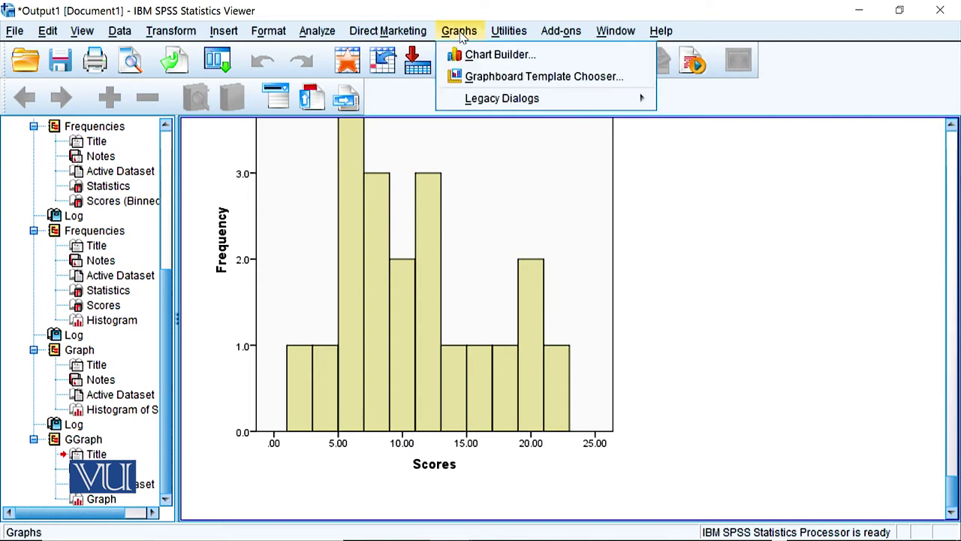
mouse_move(493, 102)
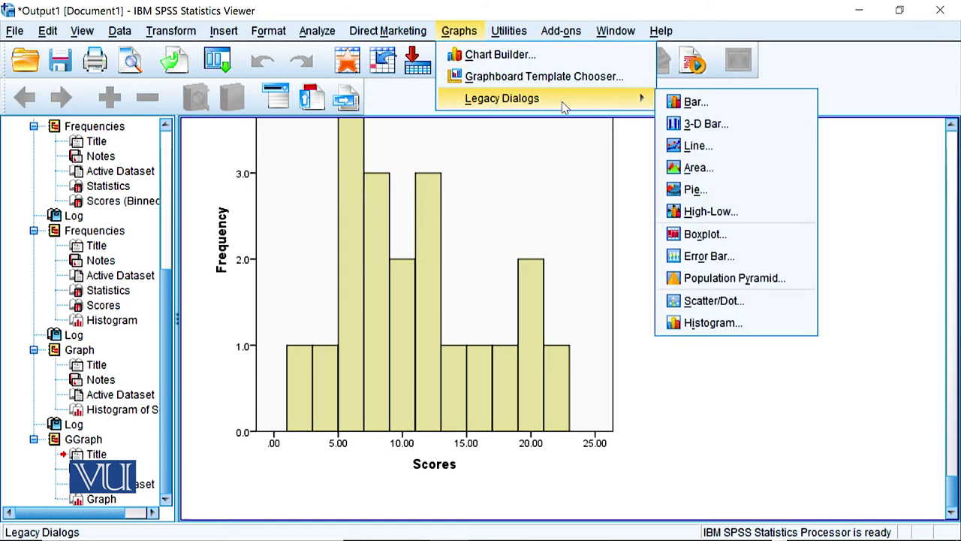
left_click(692, 148)
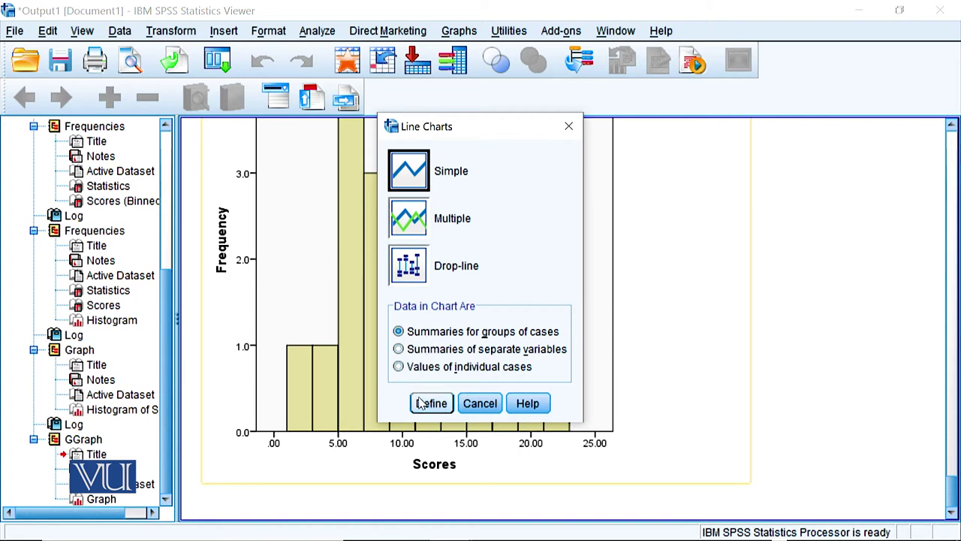
left_click(442, 404)
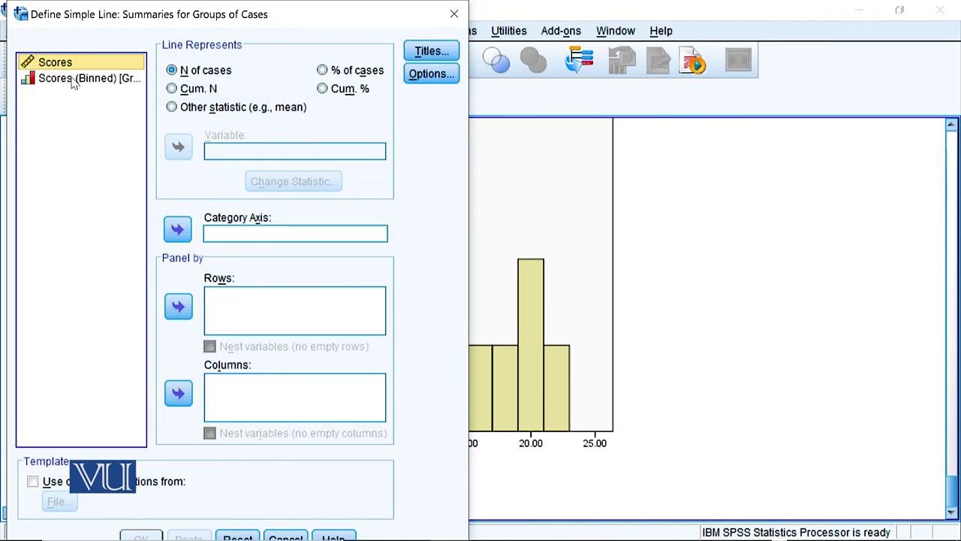
left_click(73, 79)
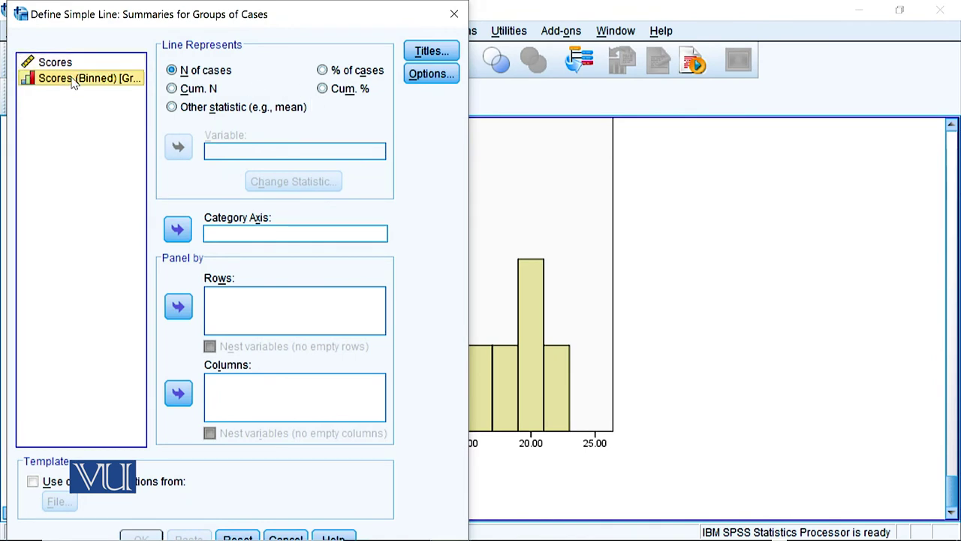
left_click(181, 233)
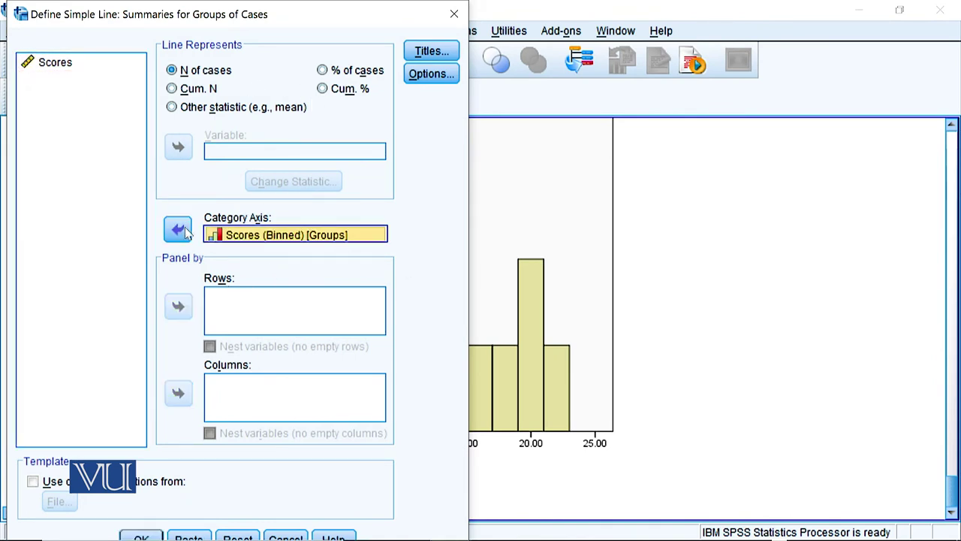
left_click_drag(320, 27, 406, 28)
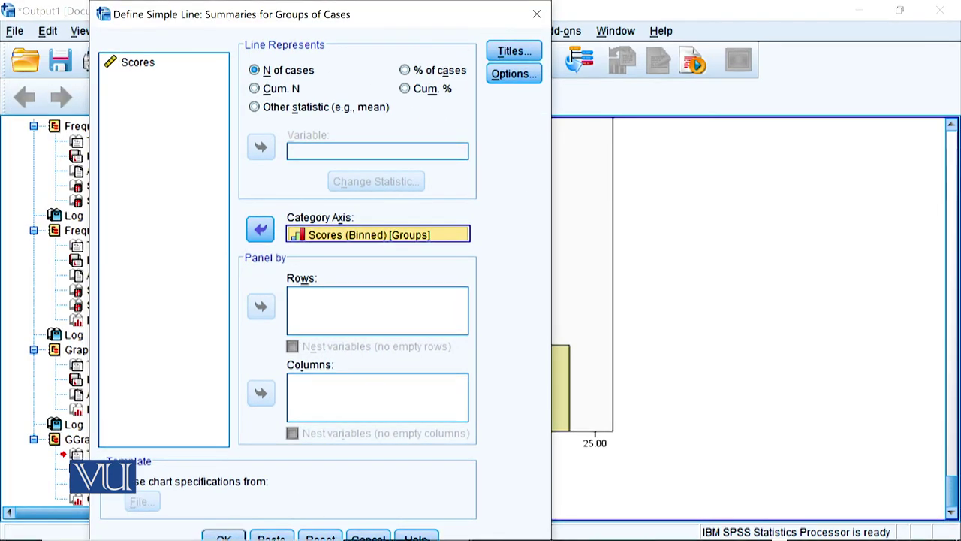
left_click(223, 536)
scroll(466, 242, "down", 5)
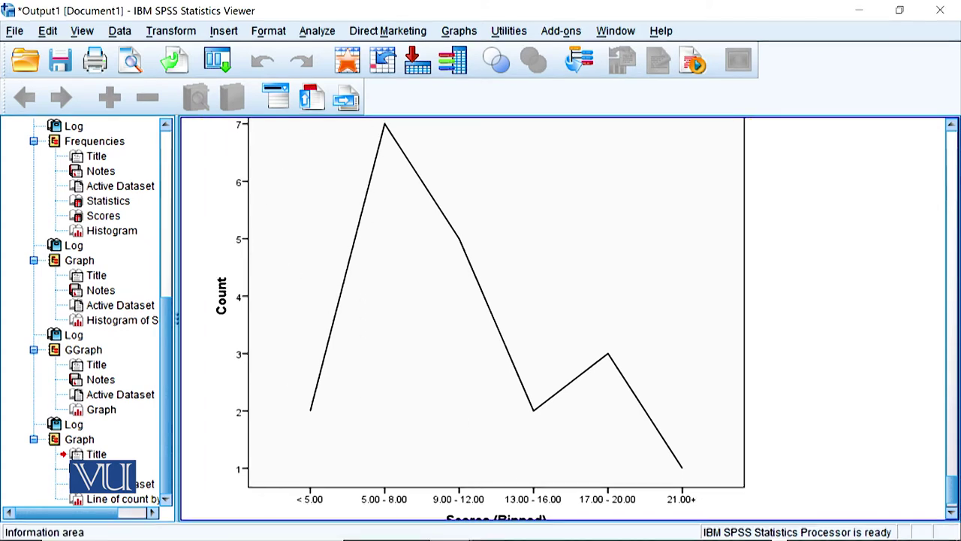
scroll(810, 415, "up", 2)
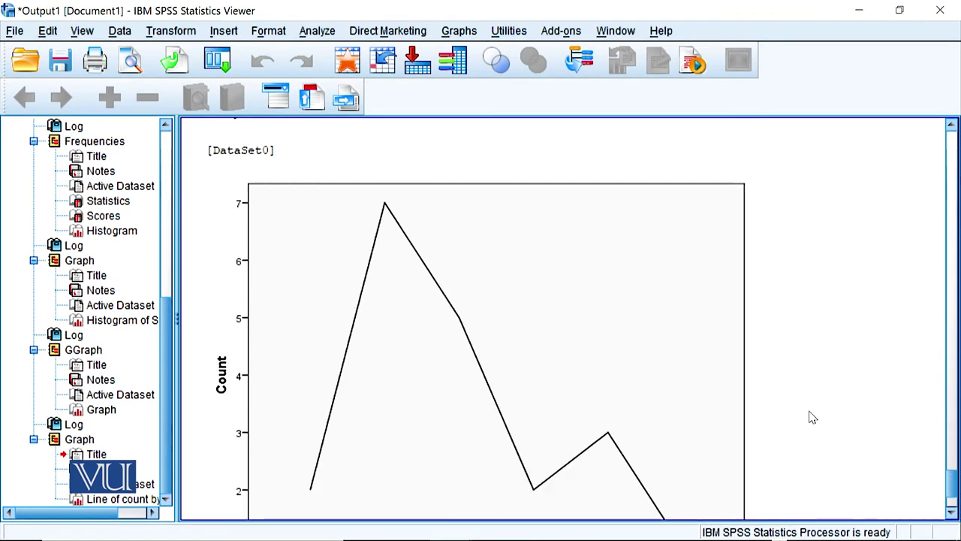
scroll(809, 415, "down", 2)
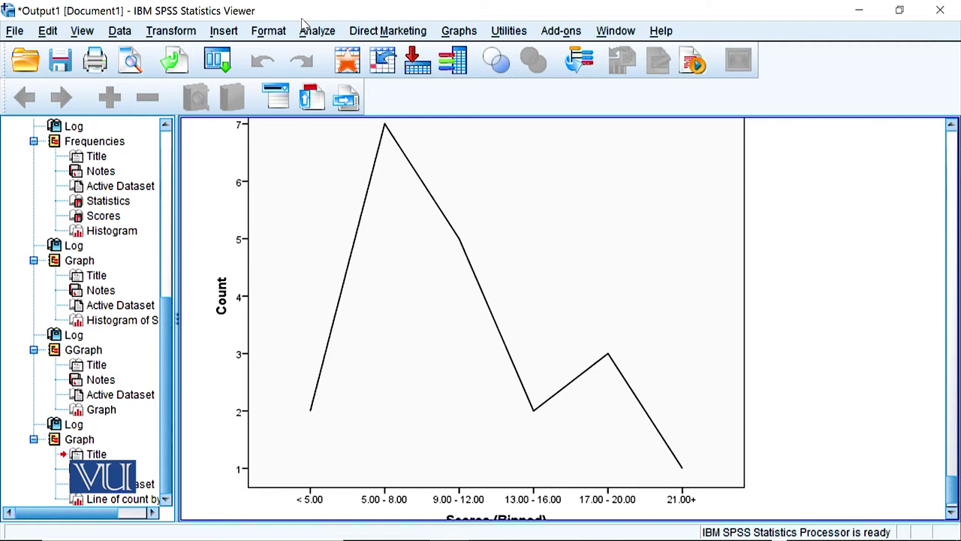
Create another simple line chart by Scores (Binned), with the line representing the cumulative percentage
left_click(476, 34)
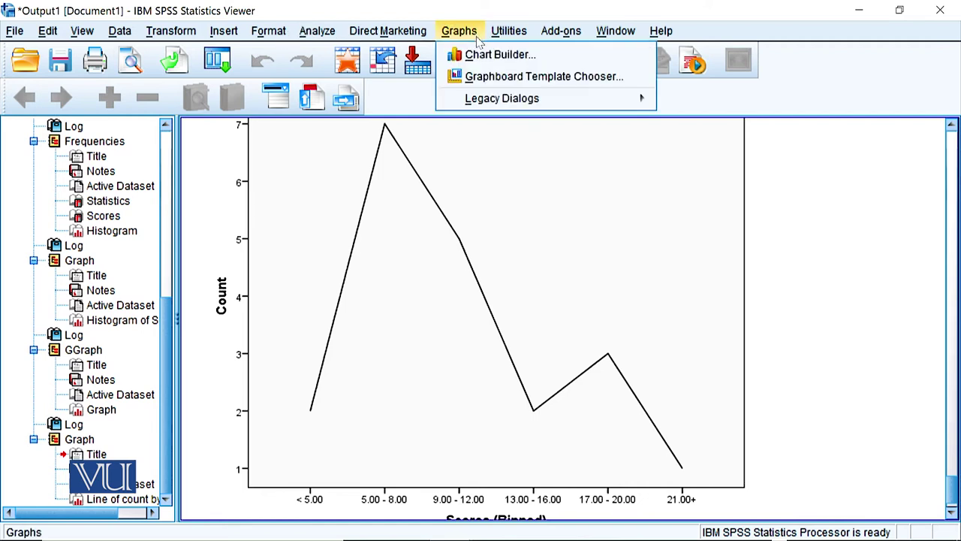
mouse_move(497, 99)
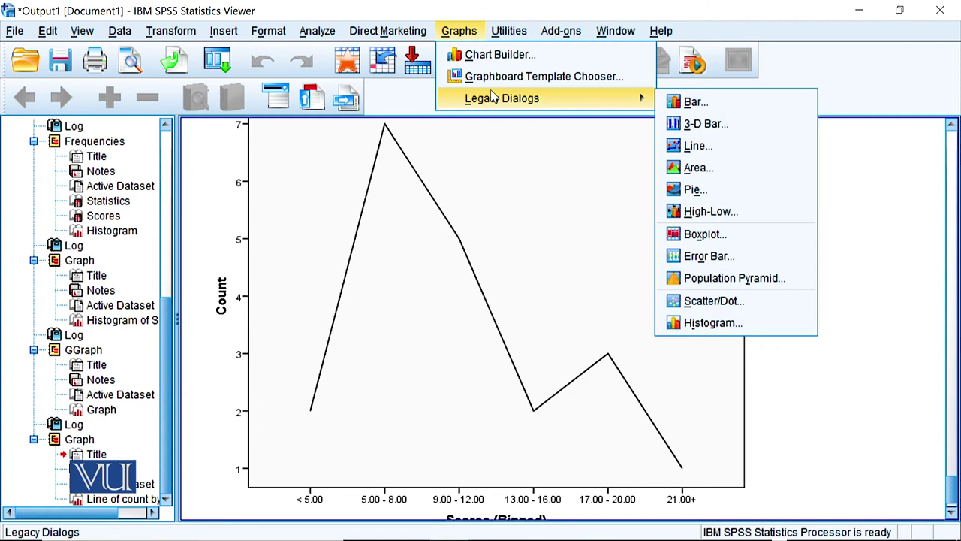
left_click(693, 150)
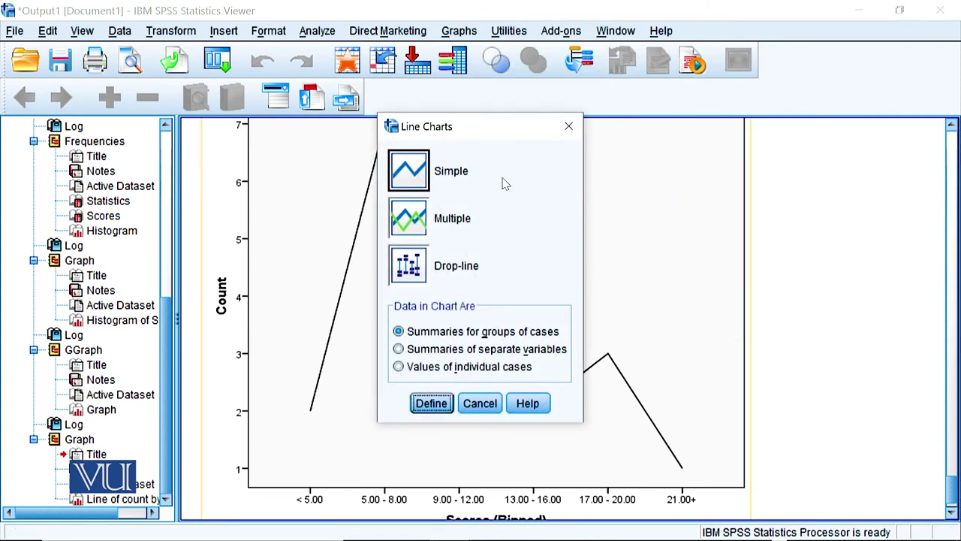
left_click(440, 402)
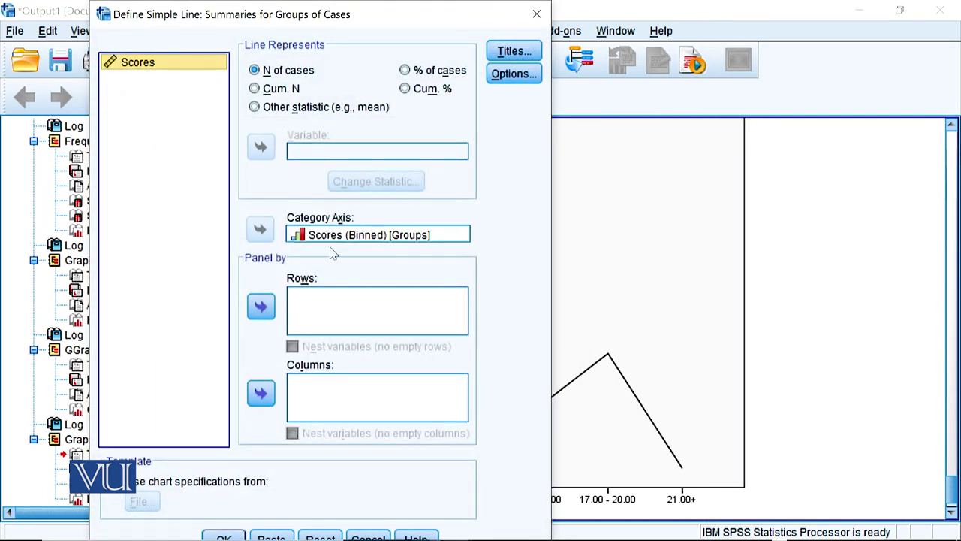
left_click(406, 236)
left_click(404, 90)
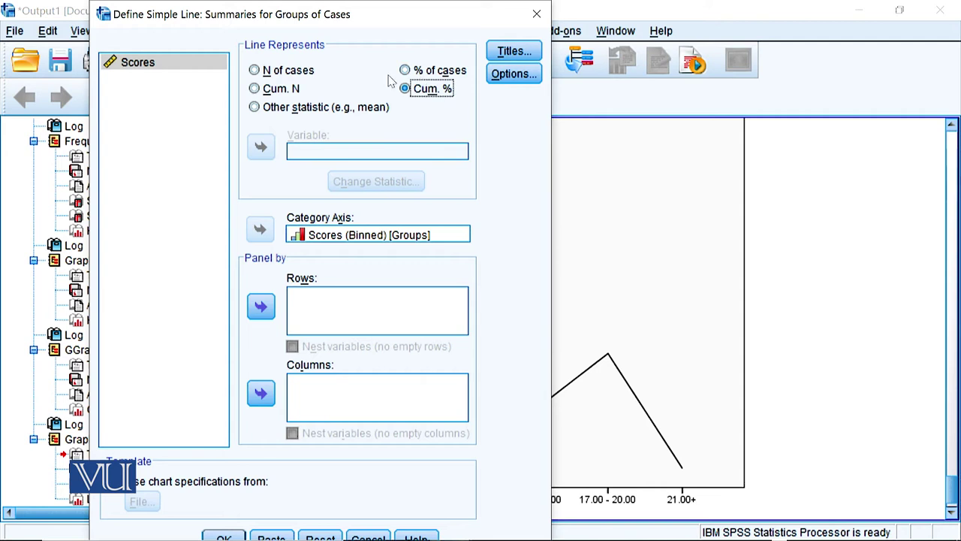
left_click(233, 536)
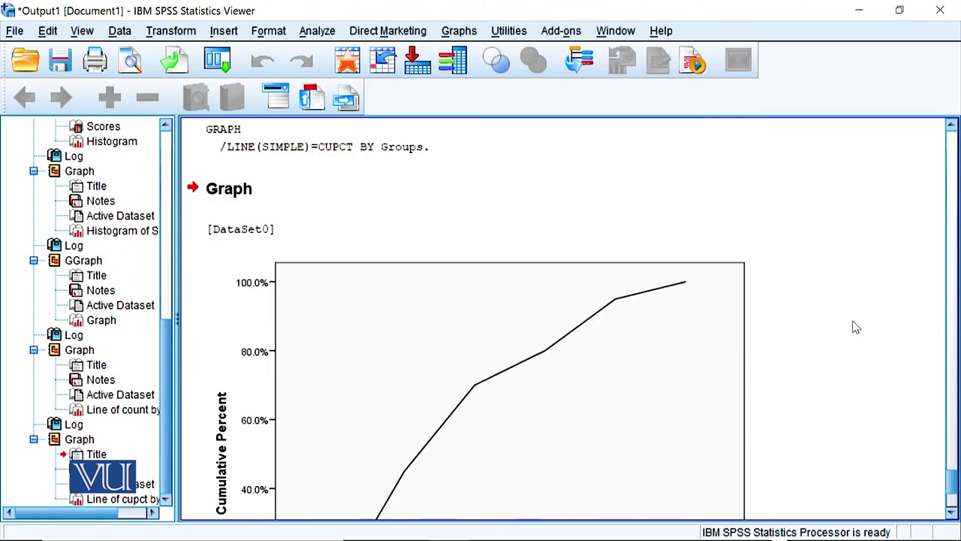
scroll(830, 381, "down", 2)
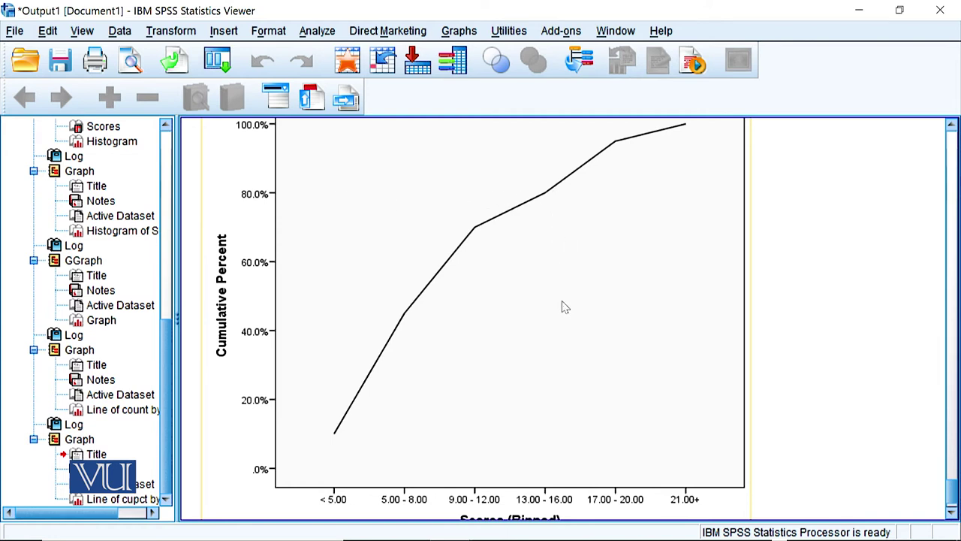
scroll(566, 496, "down", 1)
scroll(568, 473, "up", 5)
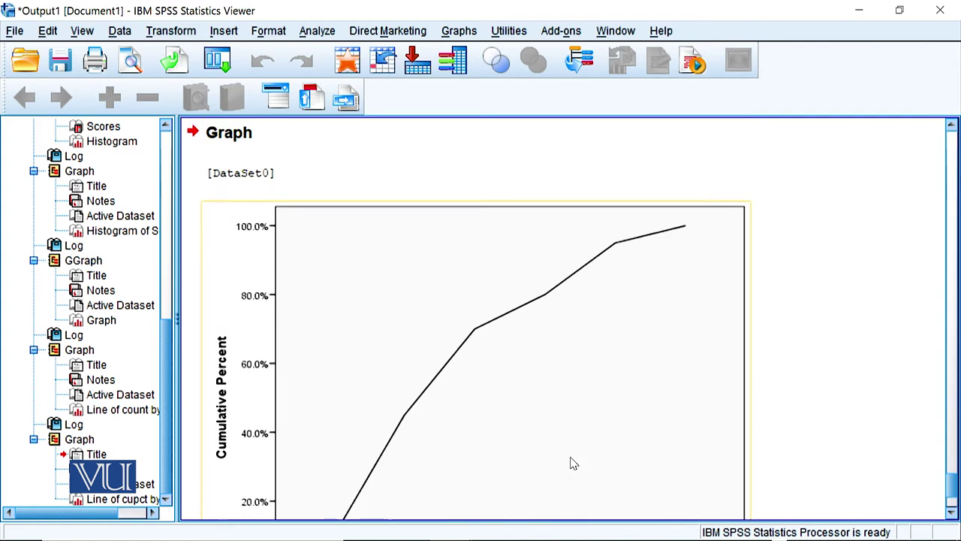
Recall the simple line chart definition, replace the category axis with the ungrouped Scores, and generate the cumulative percentage chart
left_click(317, 28)
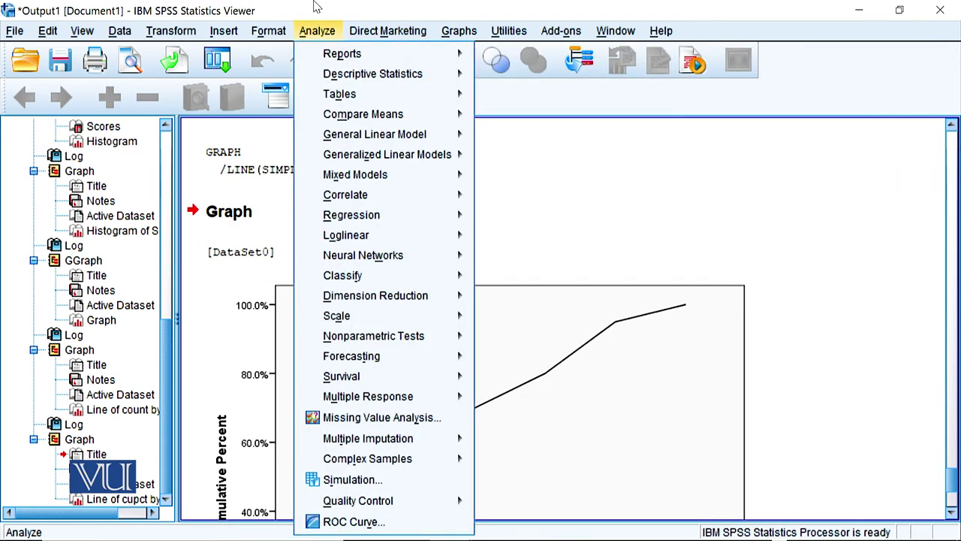
left_click(317, 7)
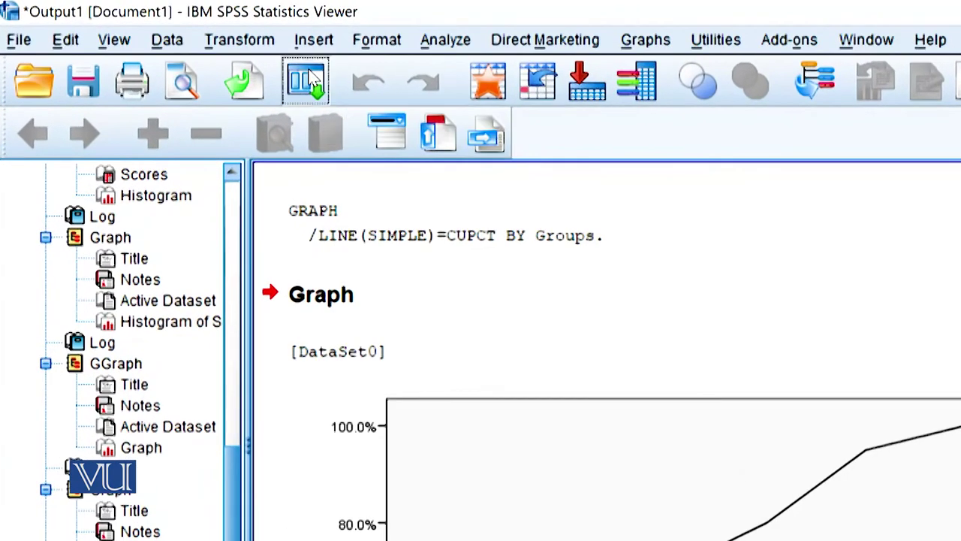
left_click(309, 72)
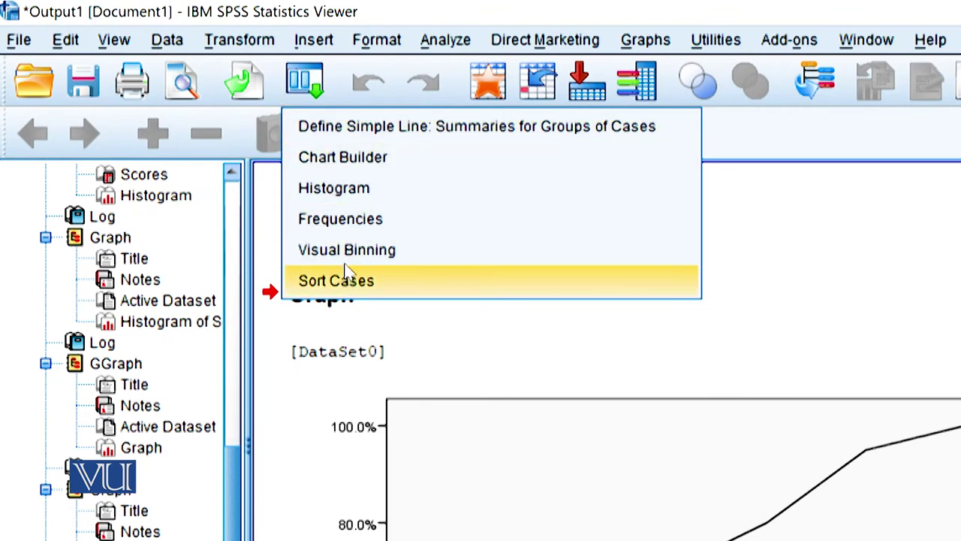
left_click(368, 128)
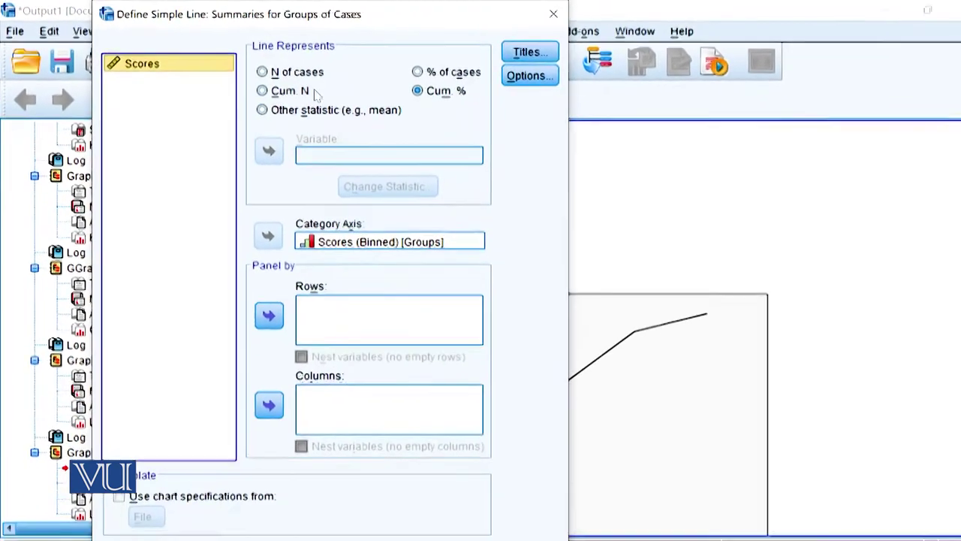
left_click(390, 235)
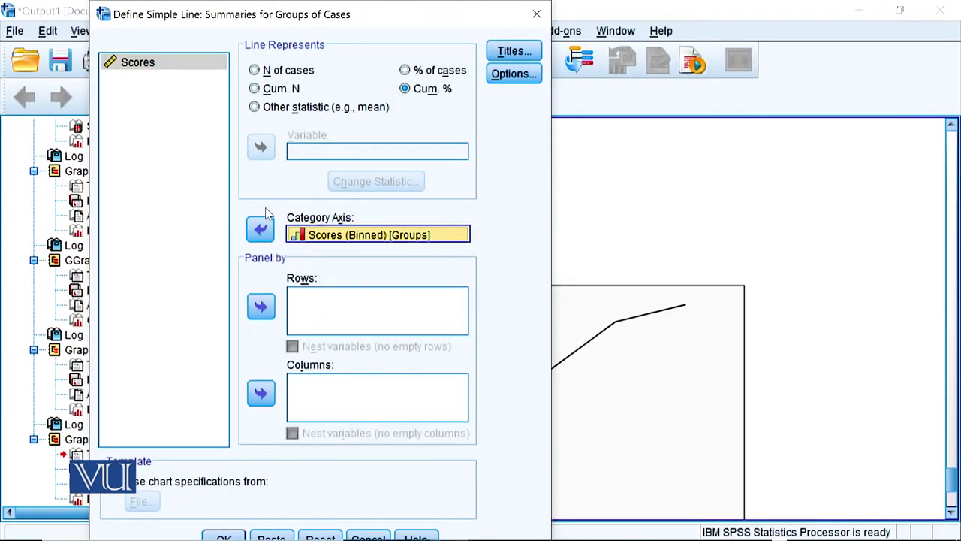
left_click(260, 229)
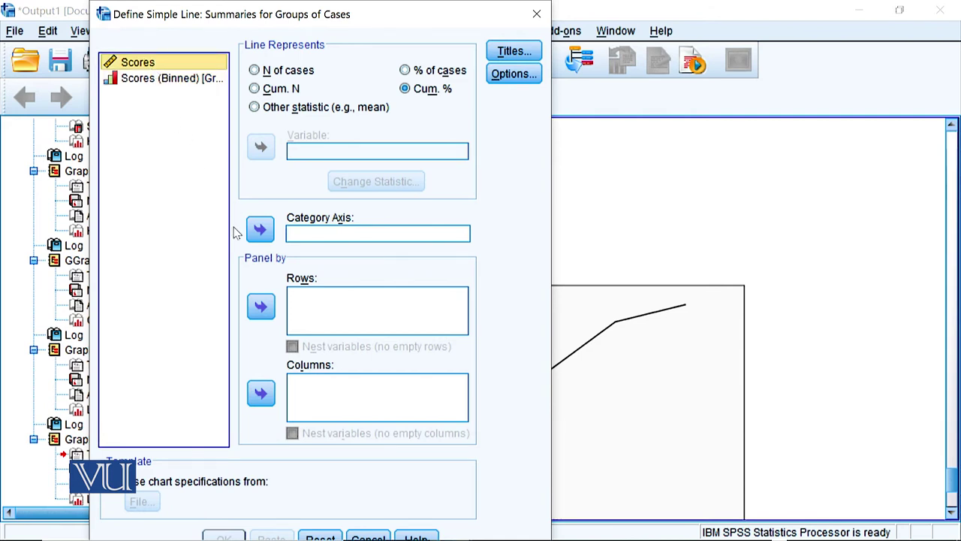
left_click(260, 229)
left_click(223, 539)
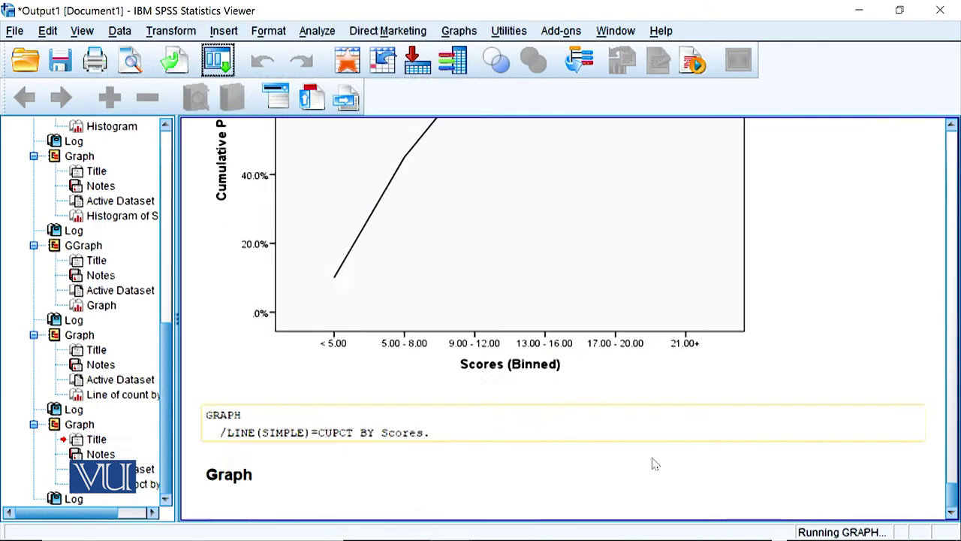
Examine the cumulative percentage line chart of Scores, then return to the data editor and inspect the Groups variable's definition
scroll(815, 409, "down", 6)
scroll(816, 409, "down", 3)
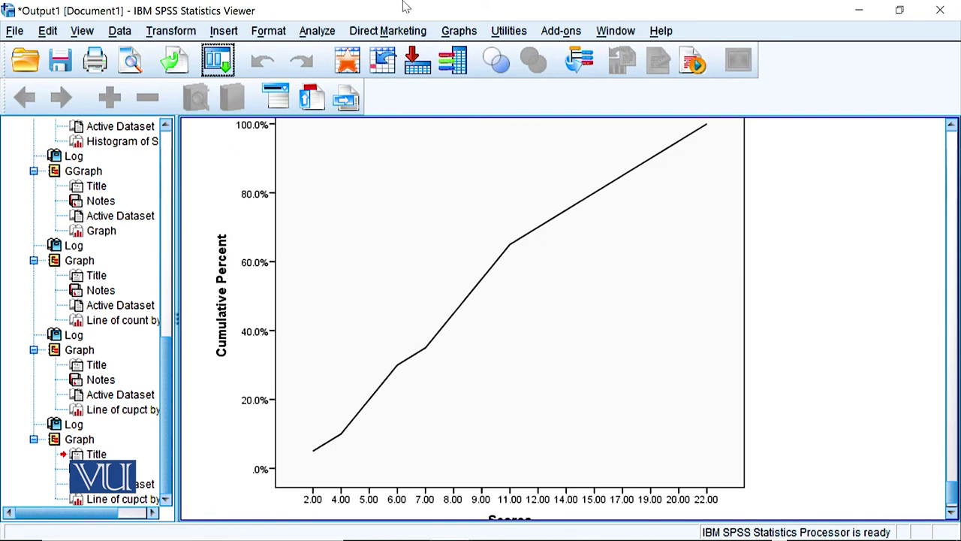
left_click(864, 9)
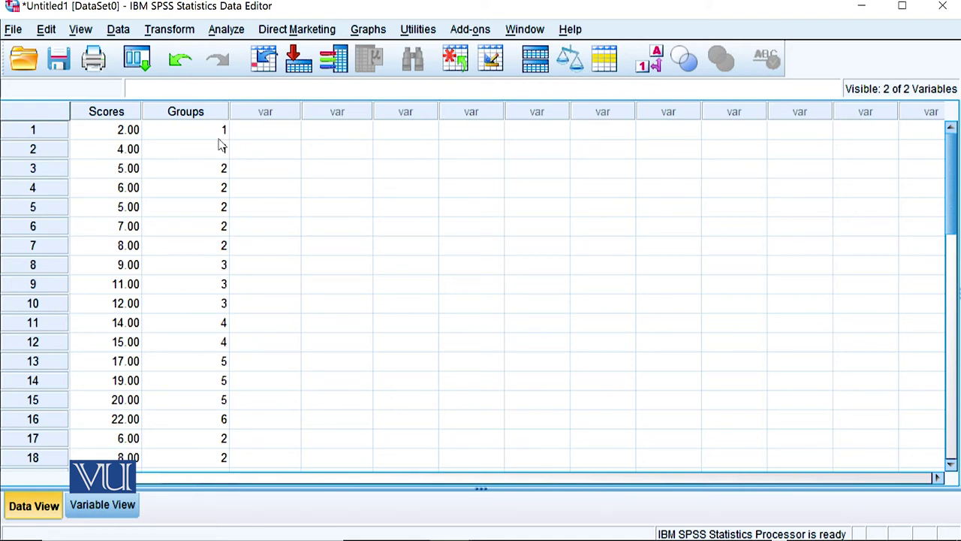
double_click(204, 112)
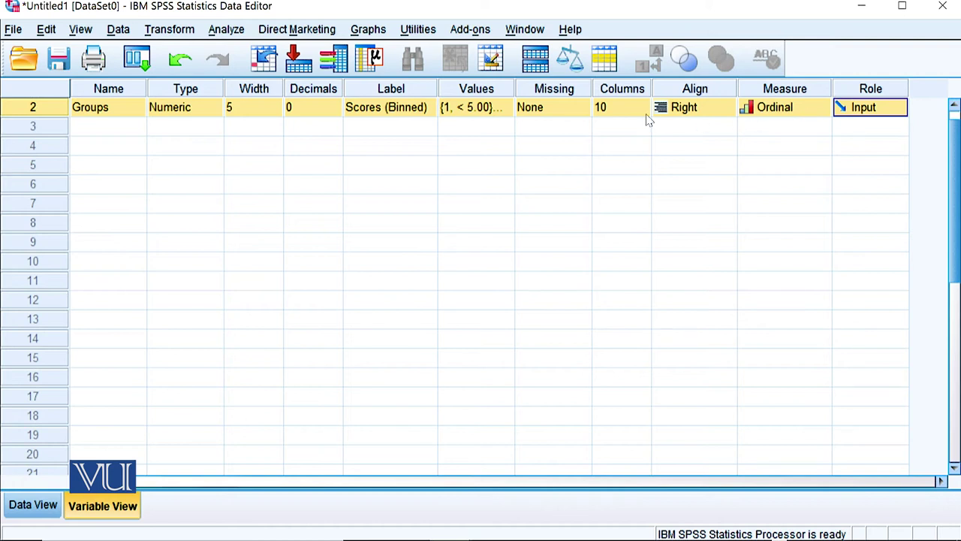
left_click(59, 107)
double_click(58, 108)
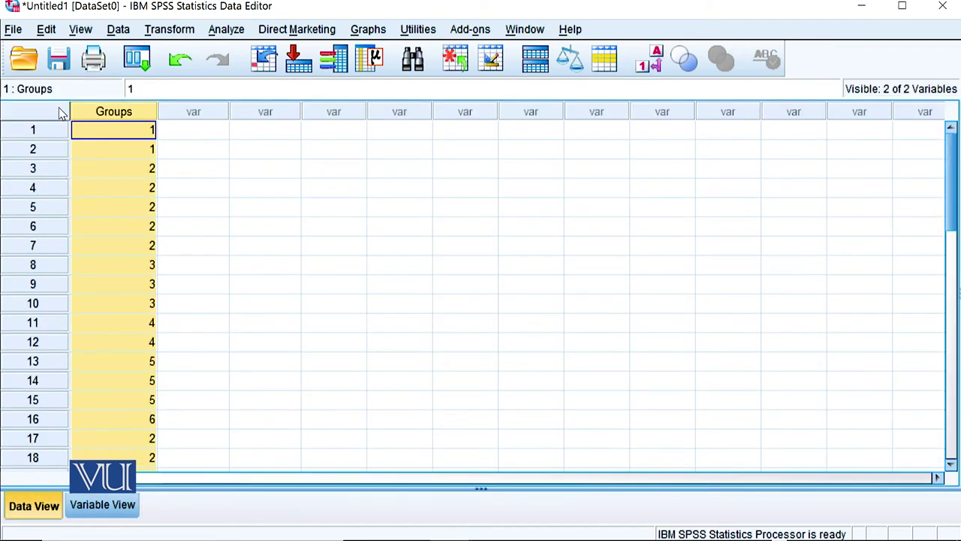
left_click(380, 30)
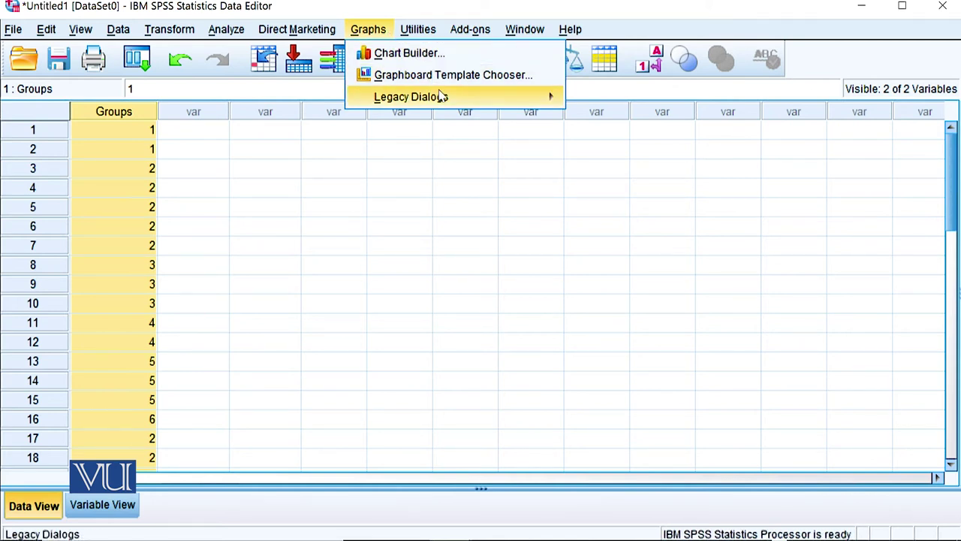
mouse_move(447, 98)
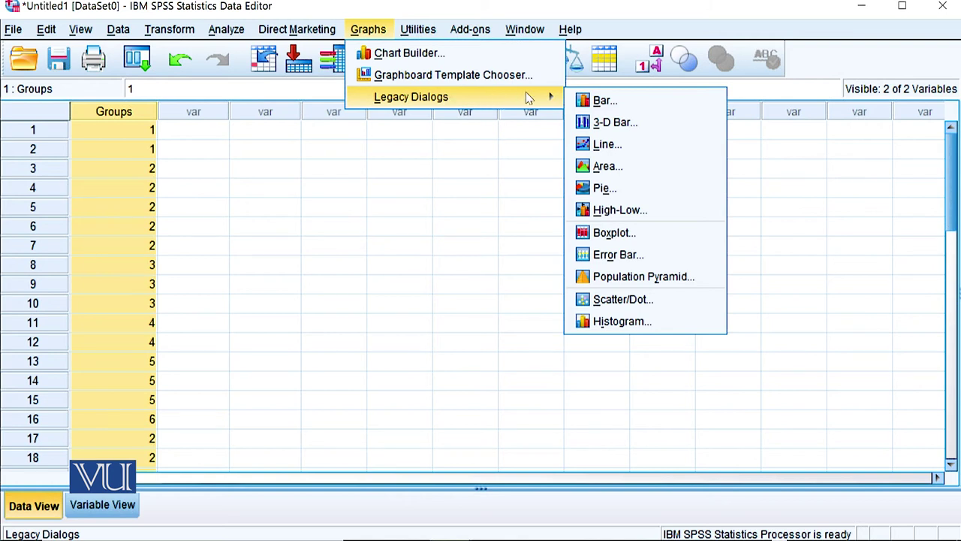
left_click(440, 54)
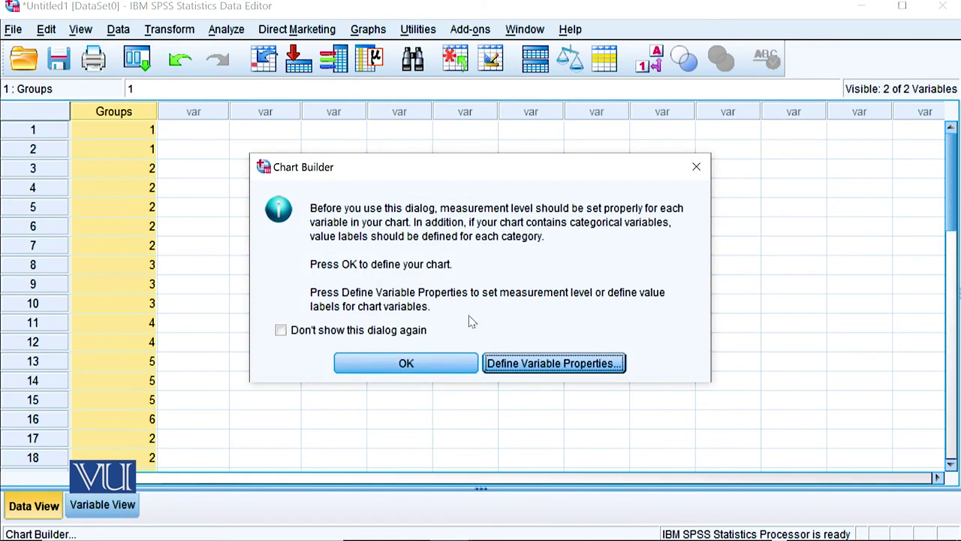
left_click(440, 366)
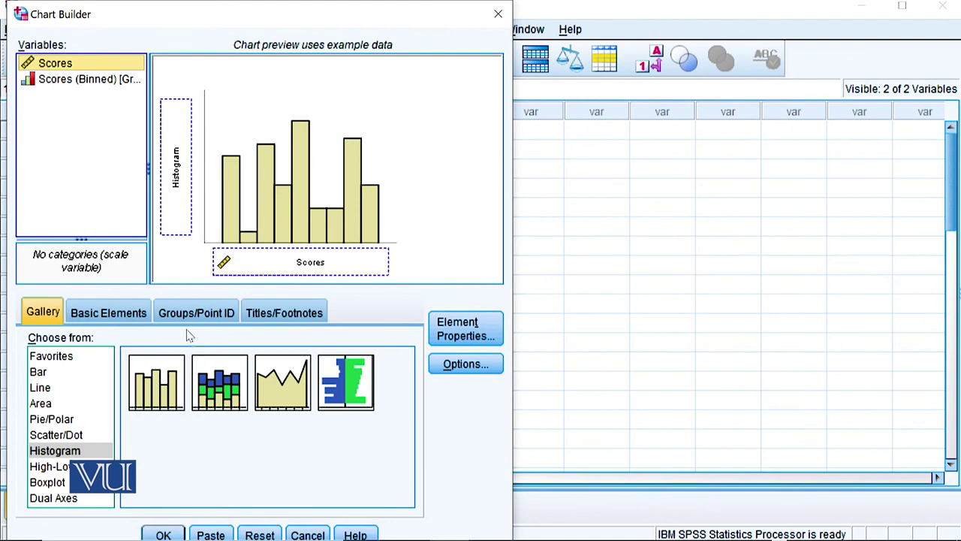
left_click(139, 313)
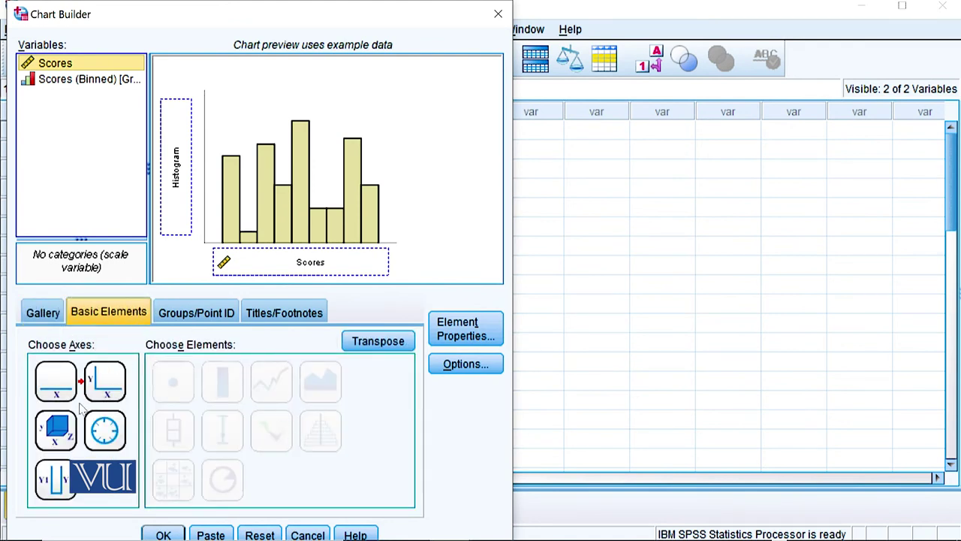
left_click(188, 313)
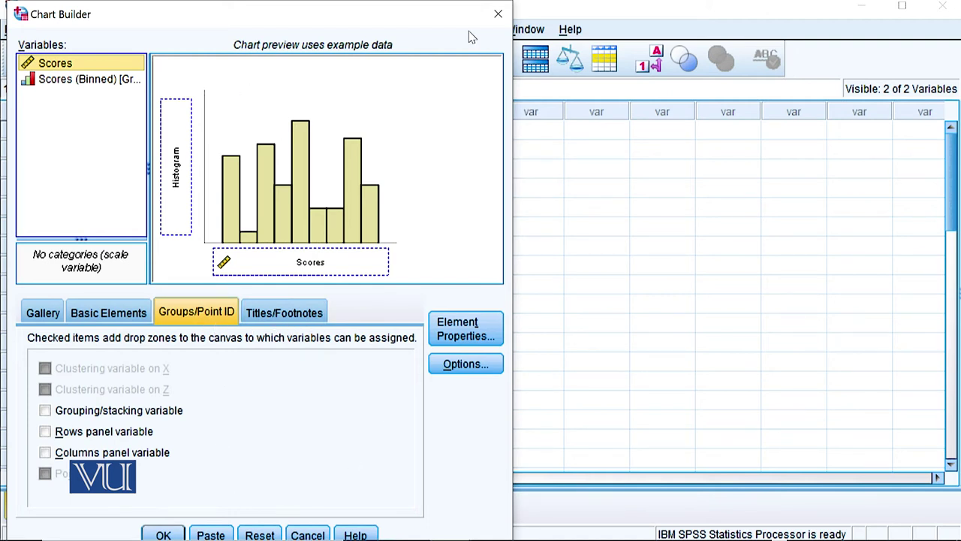
left_click(497, 15)
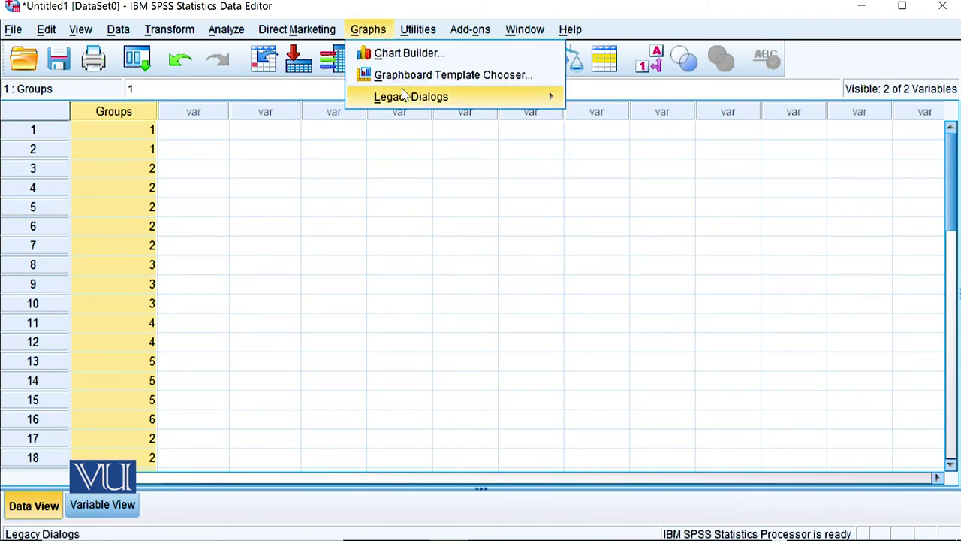
Create a simple bar chart of the number of cases with Scores as category axis, using summaries for groups of cases
mouse_move(413, 102)
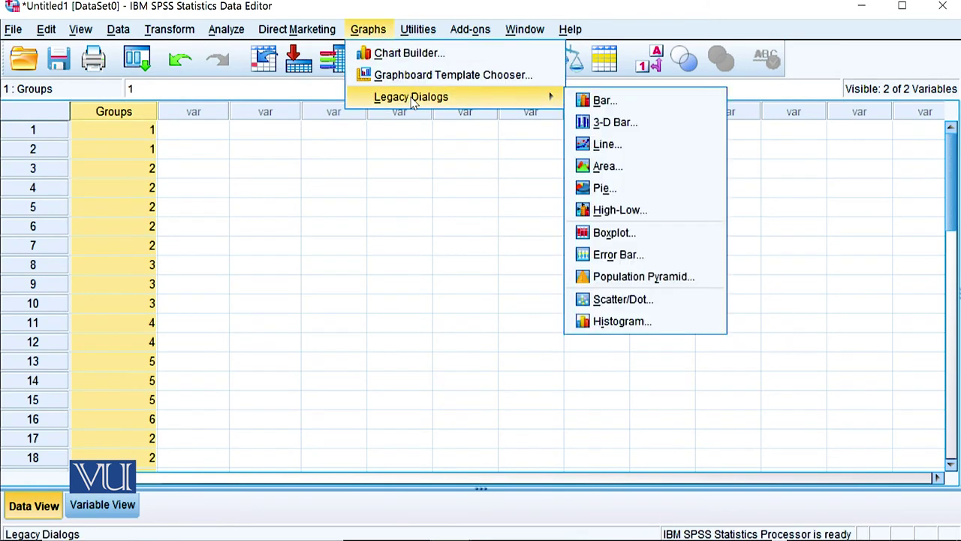
left_click(629, 102)
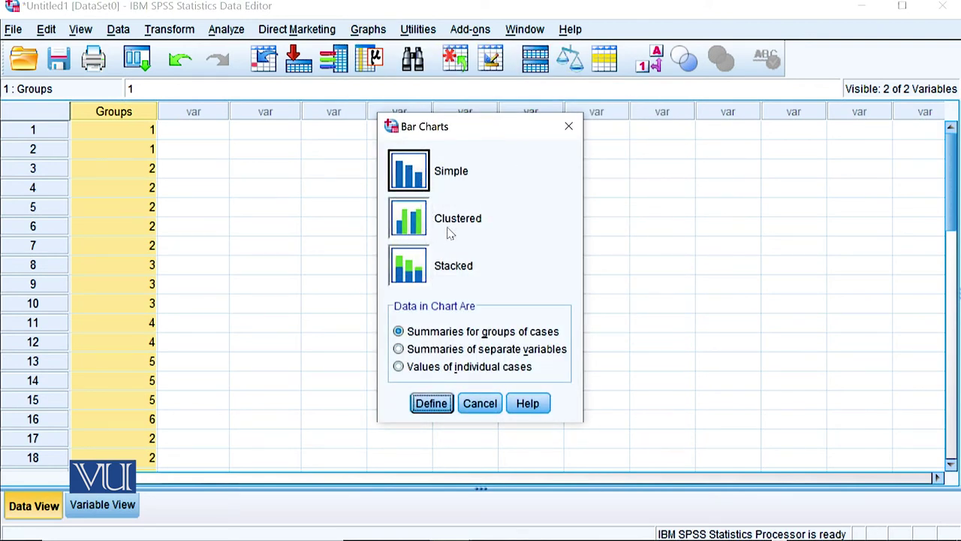
left_click(402, 173)
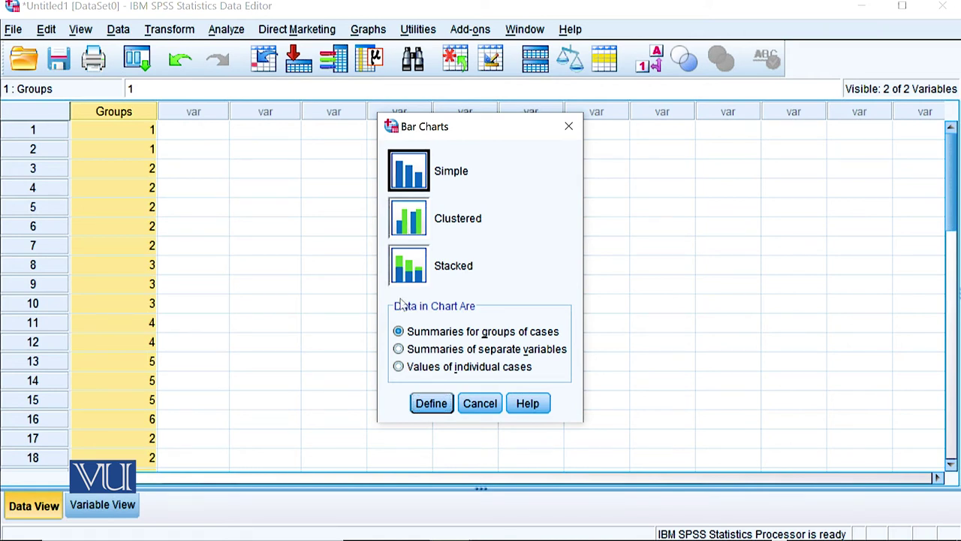
left_click(431, 405)
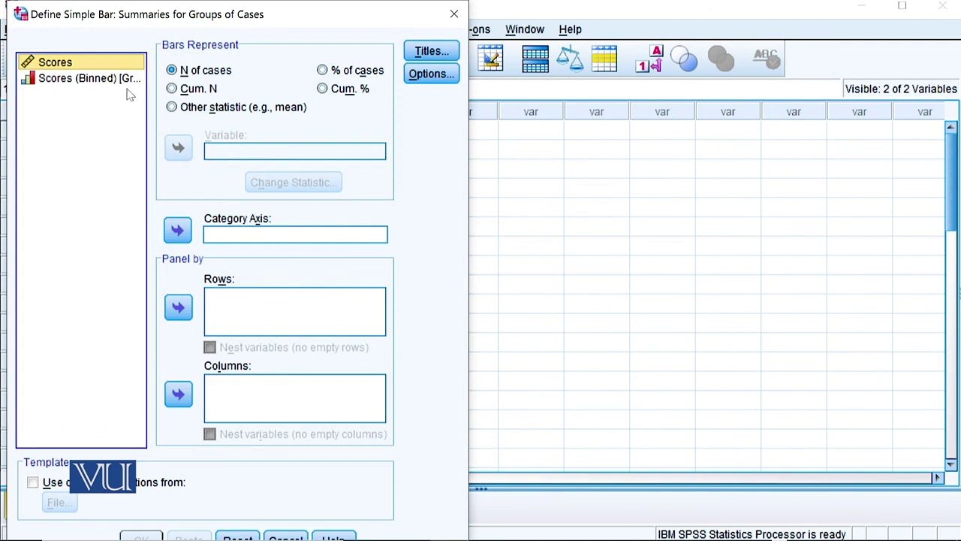
left_click(178, 230)
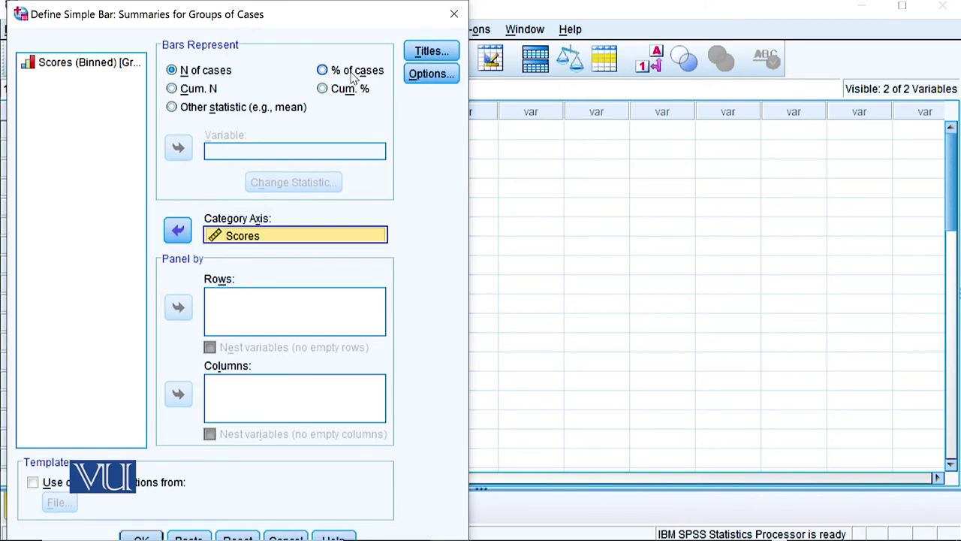
left_click(147, 538)
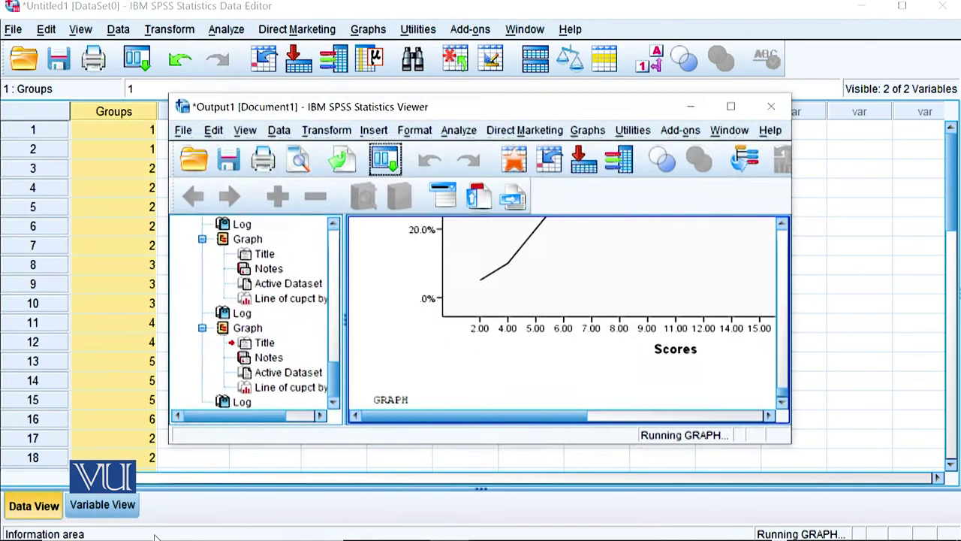
left_click(730, 106)
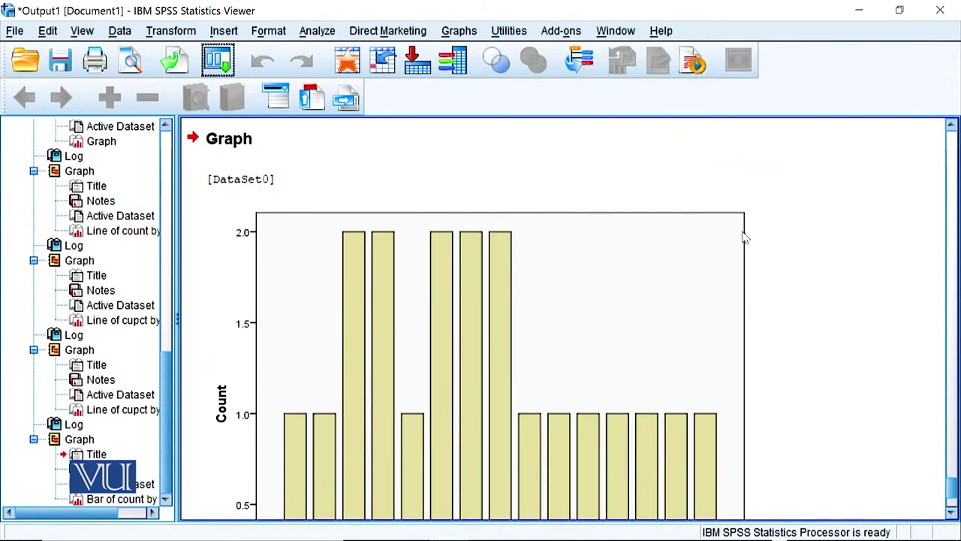
scroll(778, 346, "down", 2)
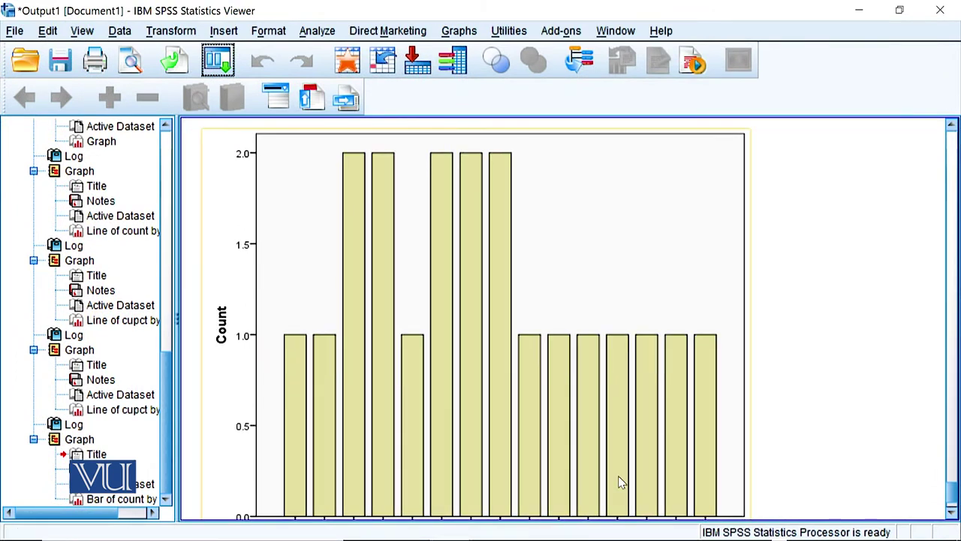
scroll(620, 482, "down", 2)
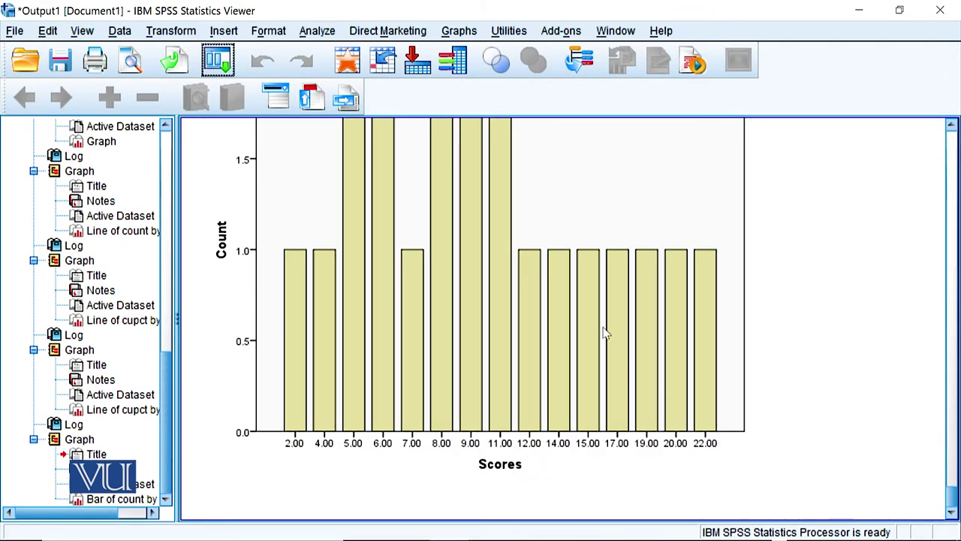
scroll(755, 440, "up", 2)
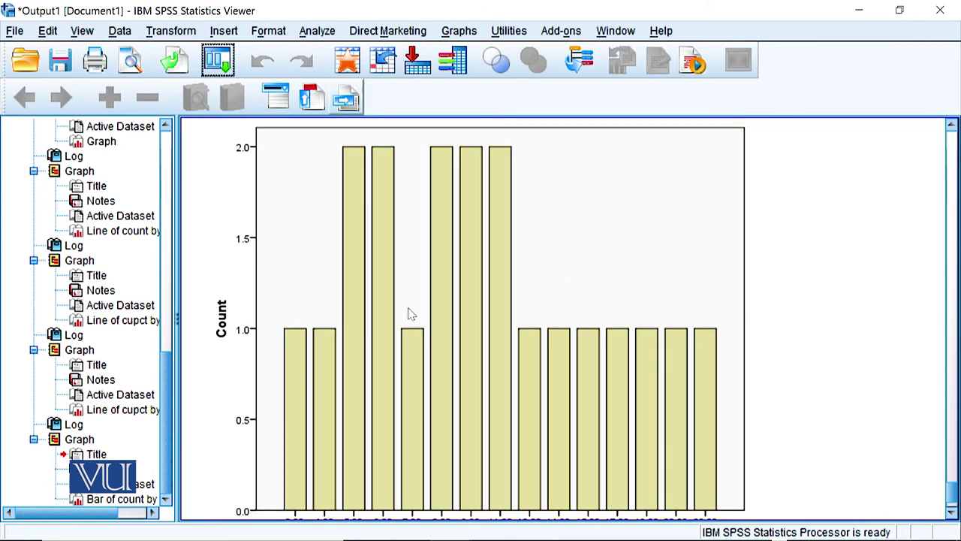
Recall the simple bar chart definition, replace the category axis with Scores (Binned), and generate the chart of case counts
left_click(472, 31)
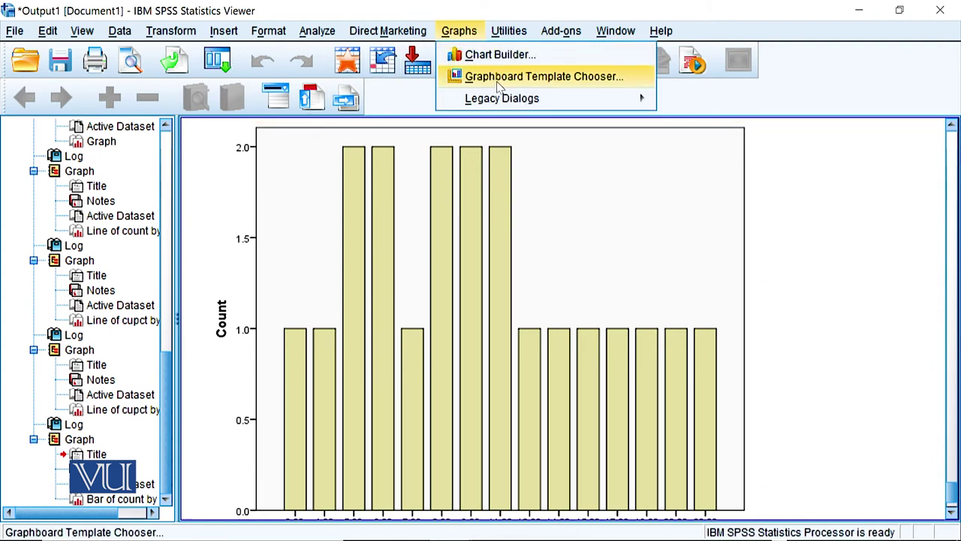
mouse_move(507, 105)
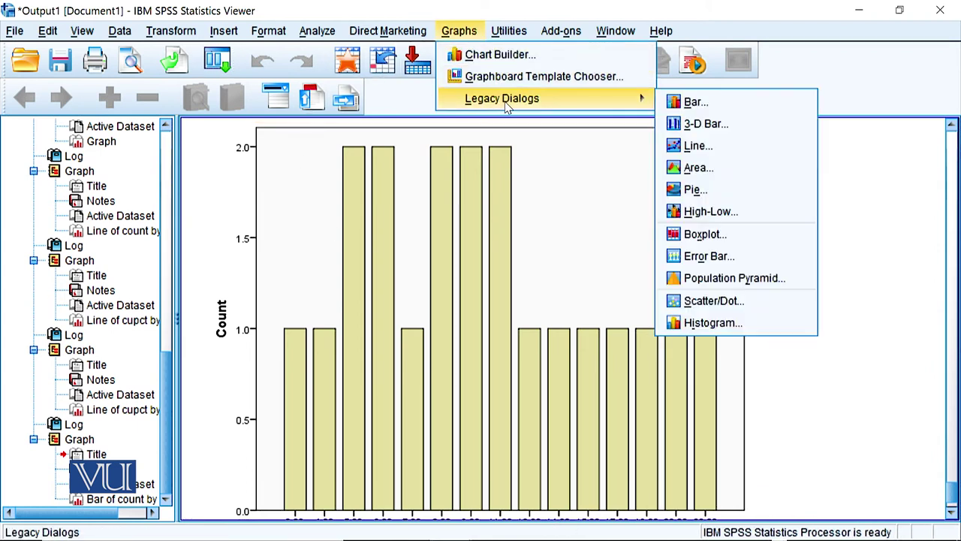
left_click(697, 103)
left_click(445, 404)
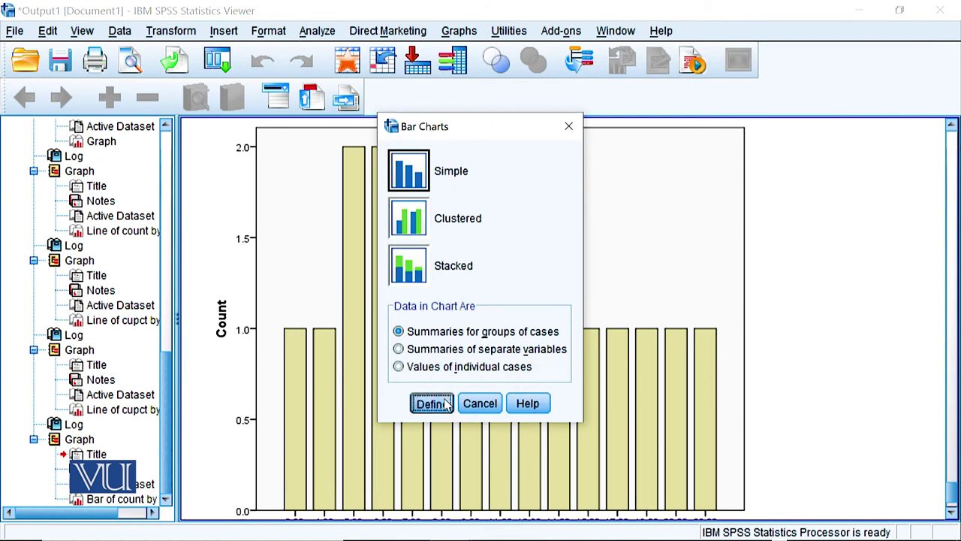
left_click(278, 237)
left_click(177, 230)
left_click(87, 79)
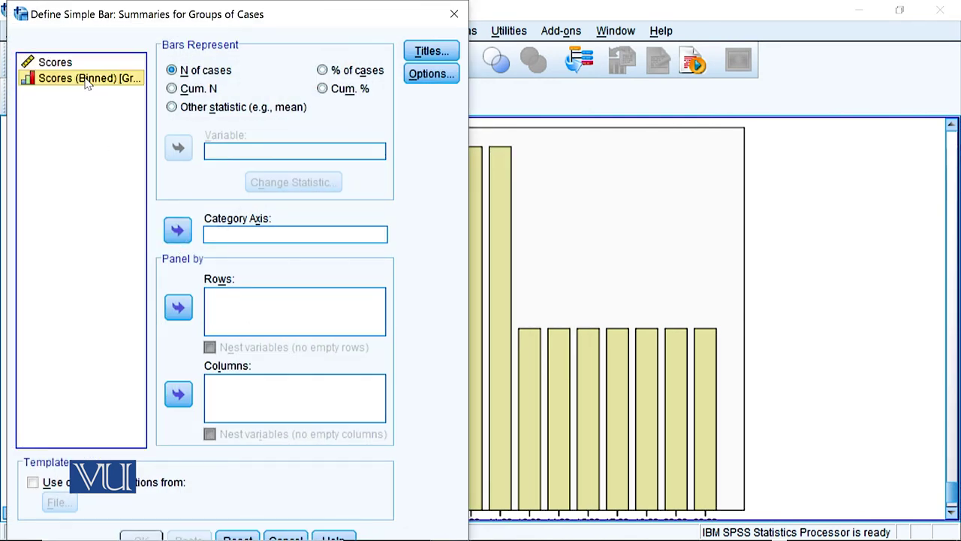
left_click(178, 232)
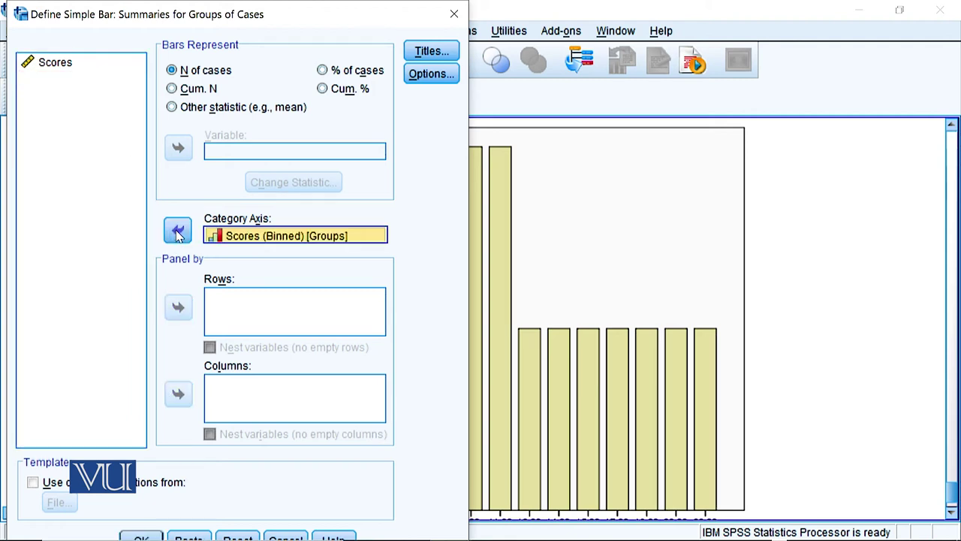
left_click(144, 536)
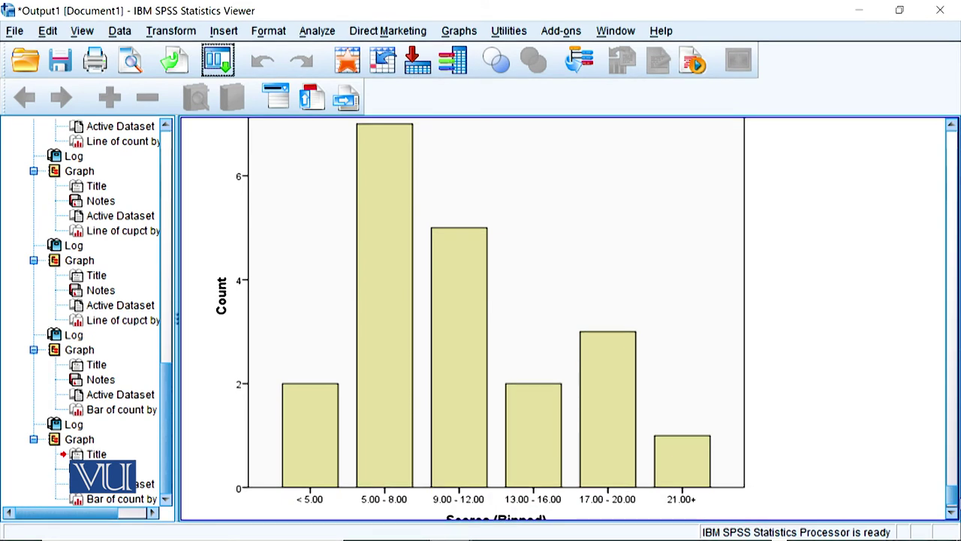
left_click(311, 513)
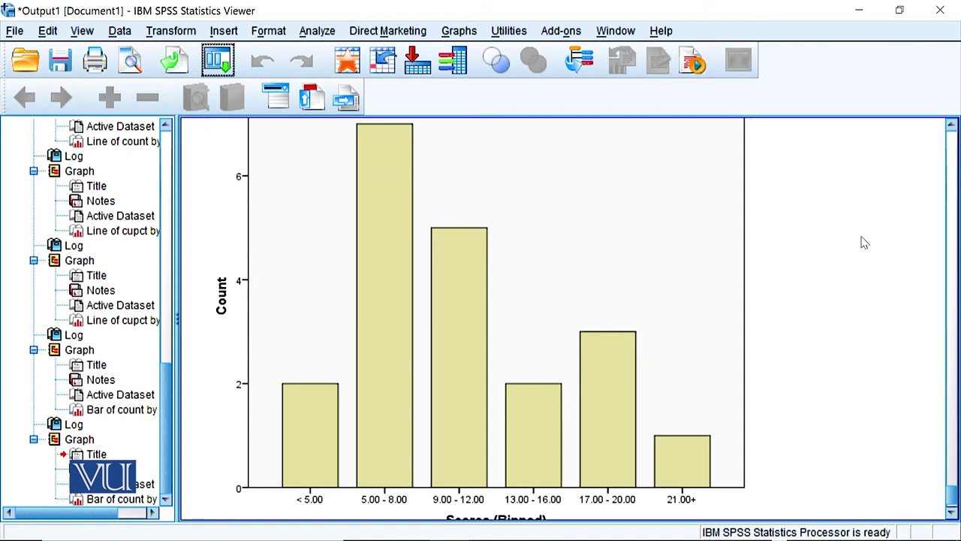
Create a pie chart from summaries for groups of cases, with slices defined by Scores (Binned) and representing % of cases
left_click(461, 33)
mouse_move(505, 102)
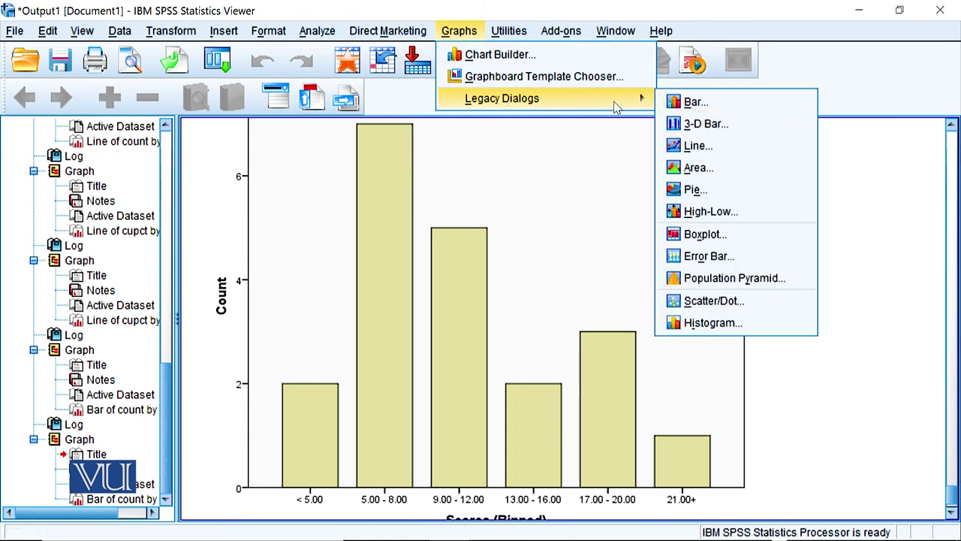
left_click(695, 189)
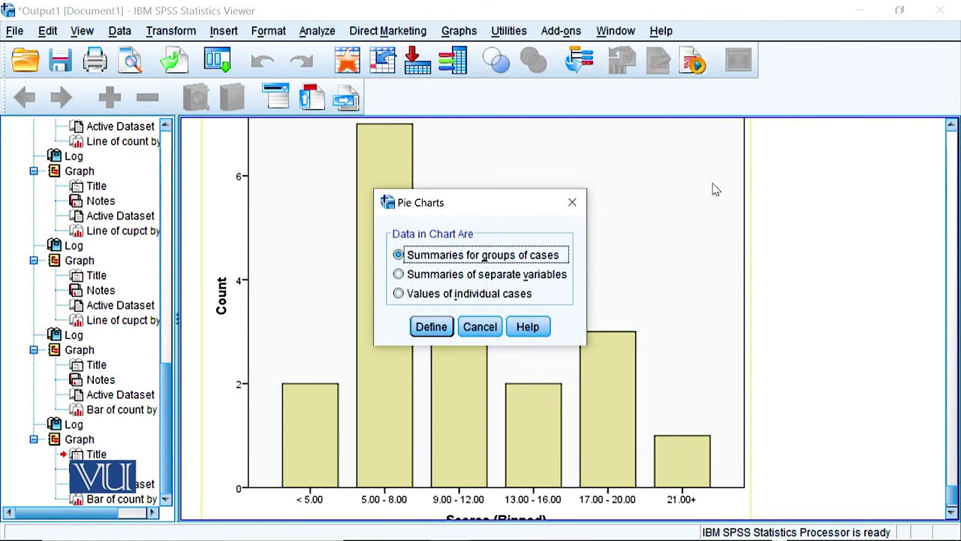
left_click(436, 327)
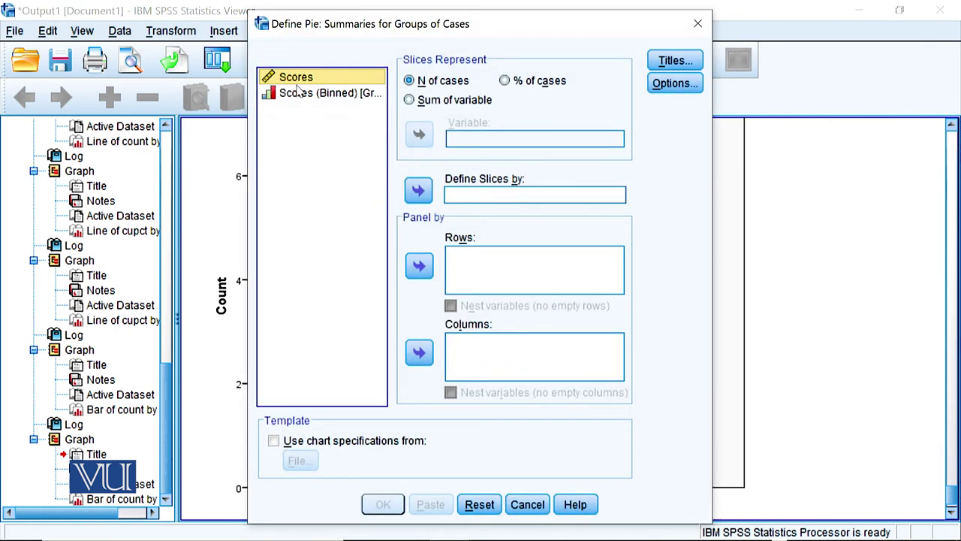
left_click(308, 95)
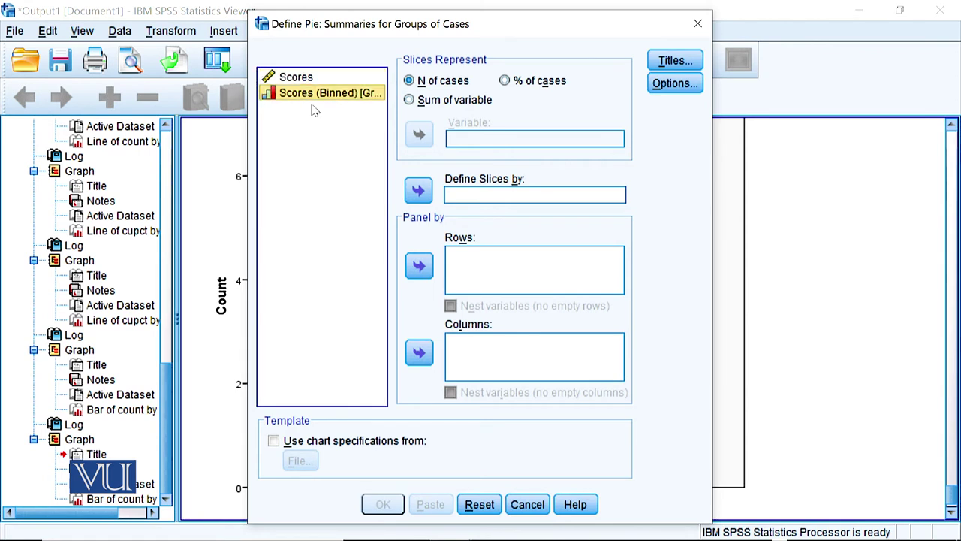
left_click(418, 192)
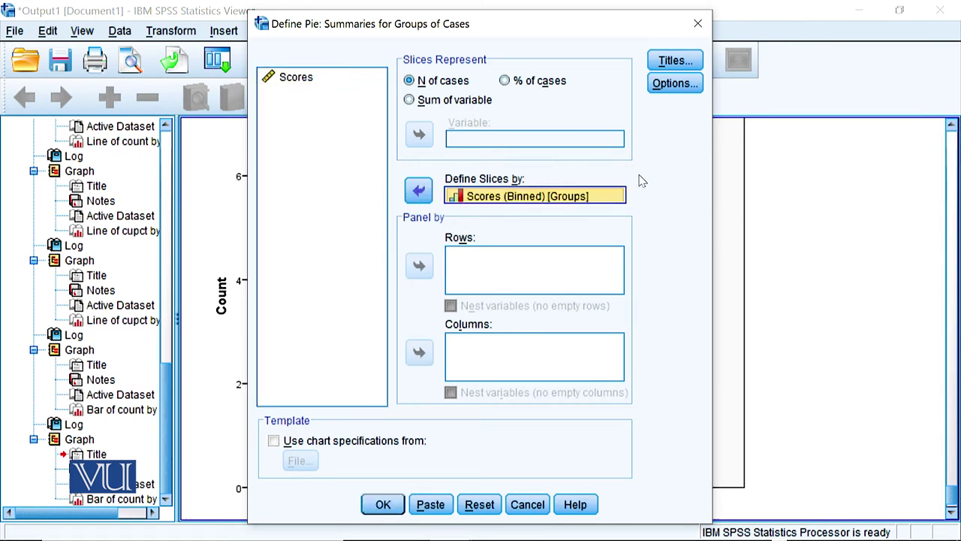
left_click(529, 82)
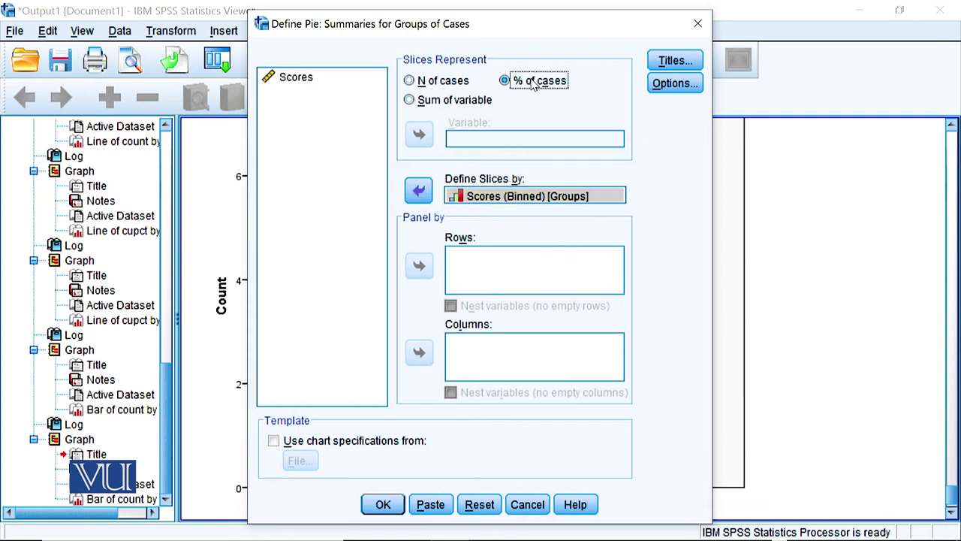
left_click(381, 507)
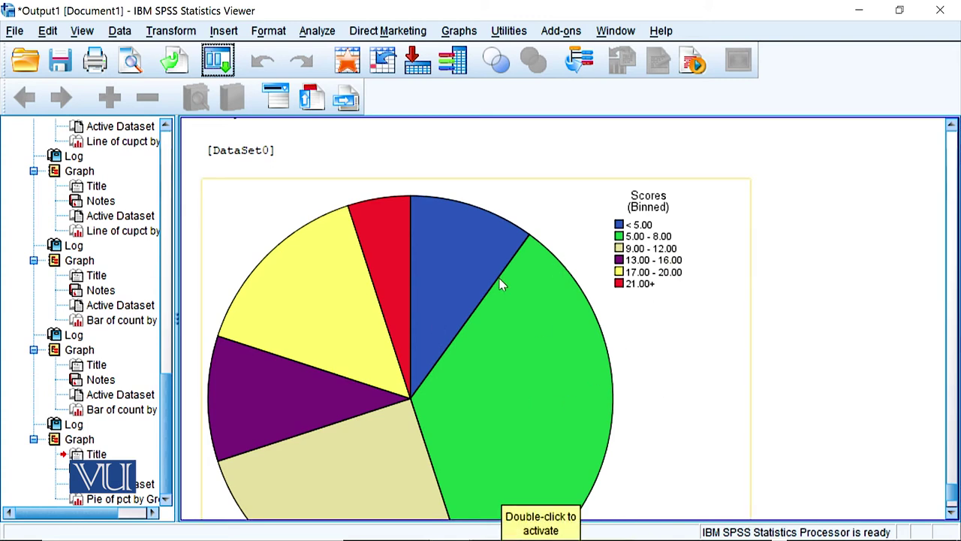
Open the Scores (Binned) pie chart for editing and move the Chart Editor clear of its Properties window
scroll(519, 208, "down", 2)
scroll(522, 222, "up", 2)
double_click(476, 263)
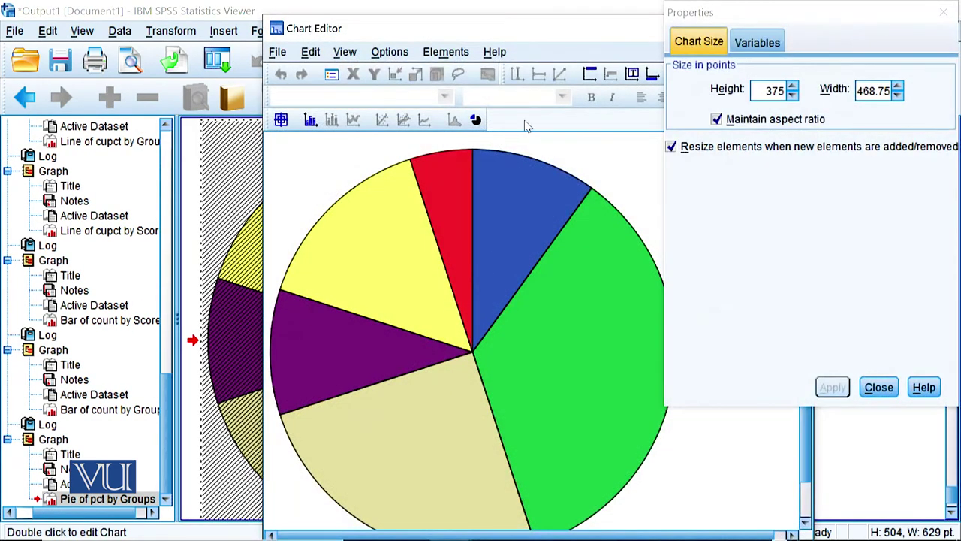
left_click_drag(564, 29, 369, 29)
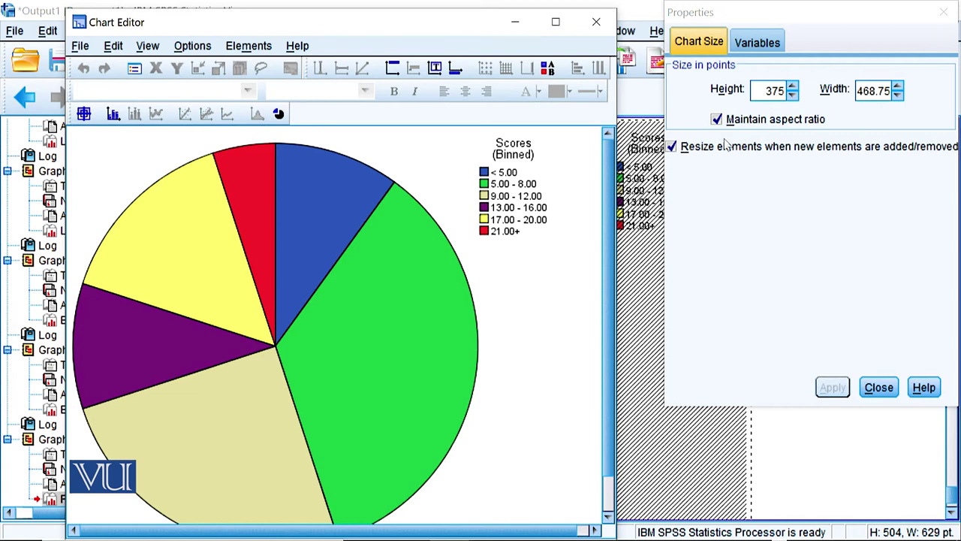
Insert a text box over the pie chart and view the chart's variable properties
left_click(433, 75)
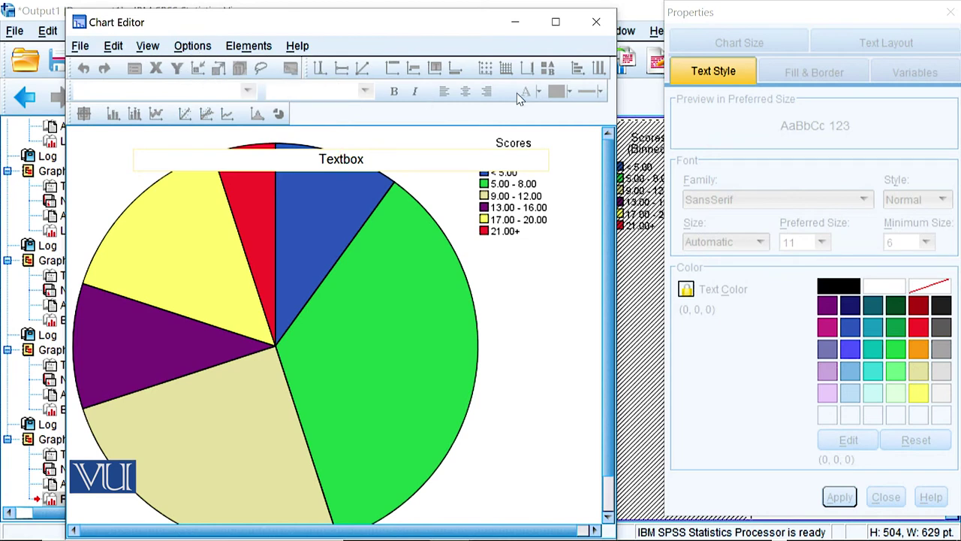
left_click(750, 113)
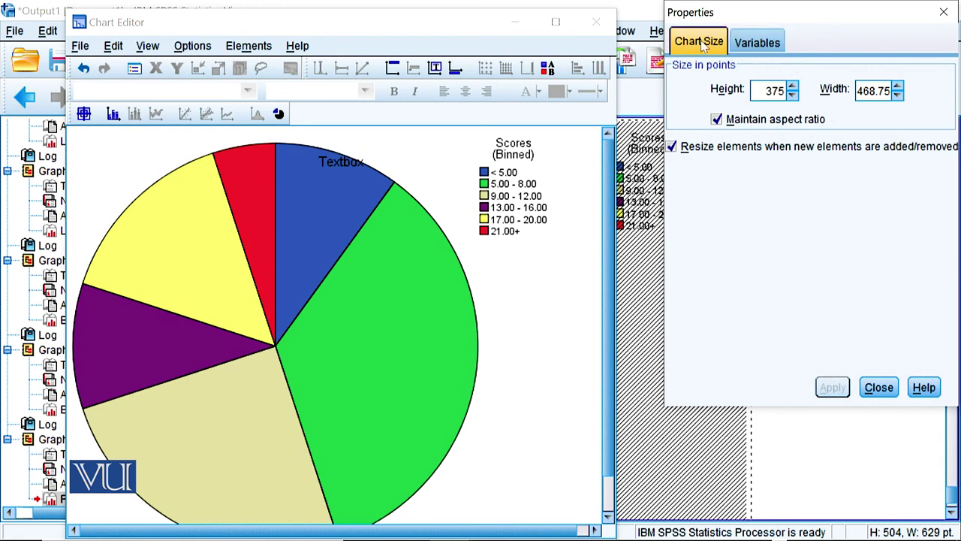
left_click(734, 46)
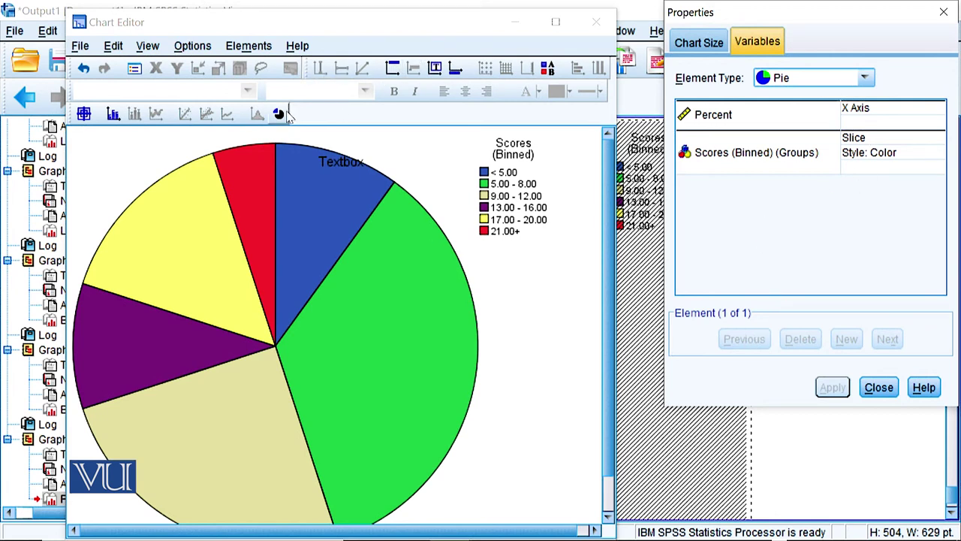
Maximize the Chart Editor and close the Properties window to clear the view of the pie chart
left_click(231, 218)
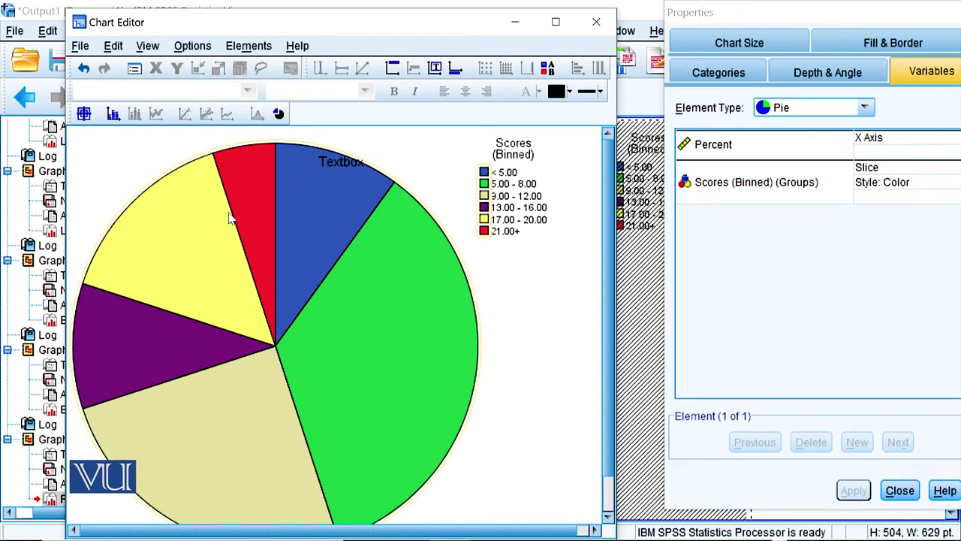
left_click(291, 178)
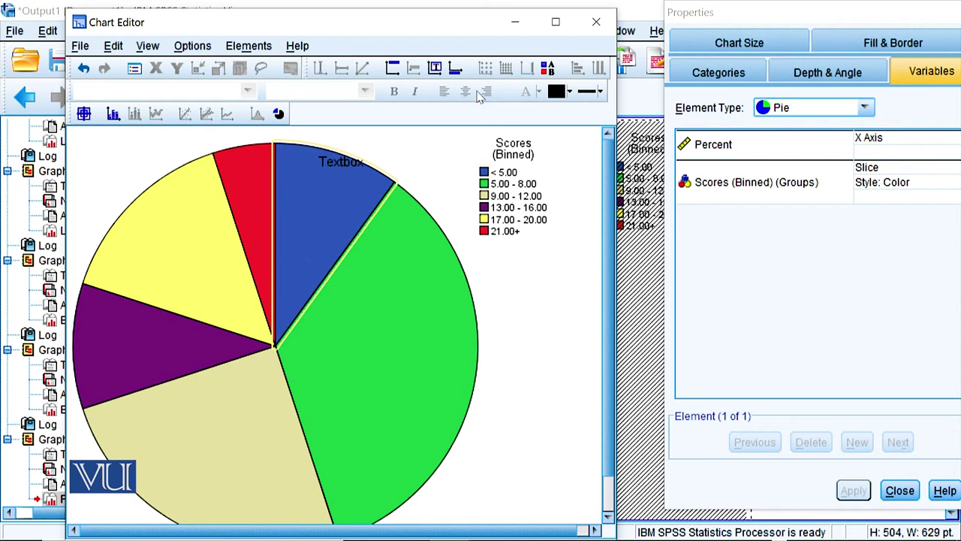
left_click(555, 22)
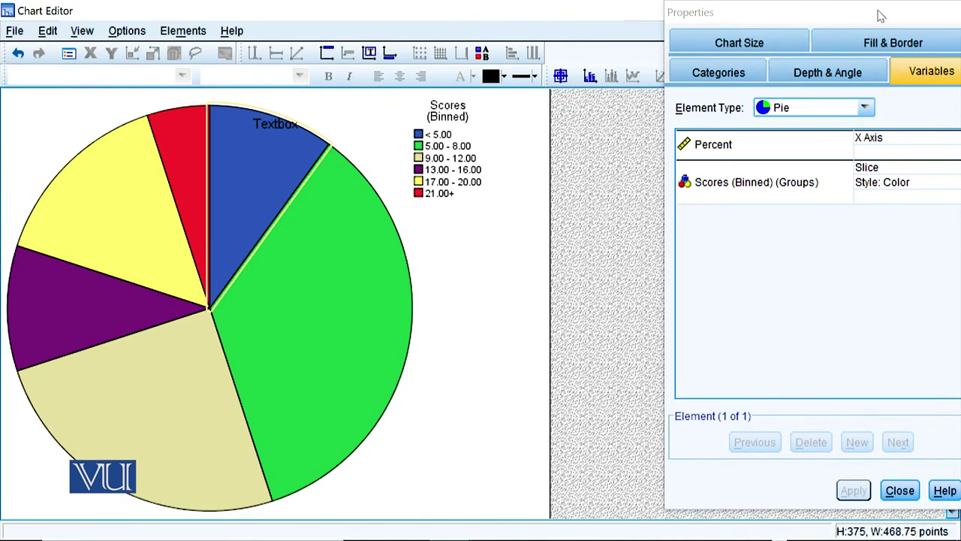
left_click_drag(880, 14, 788, 48)
left_click(872, 47)
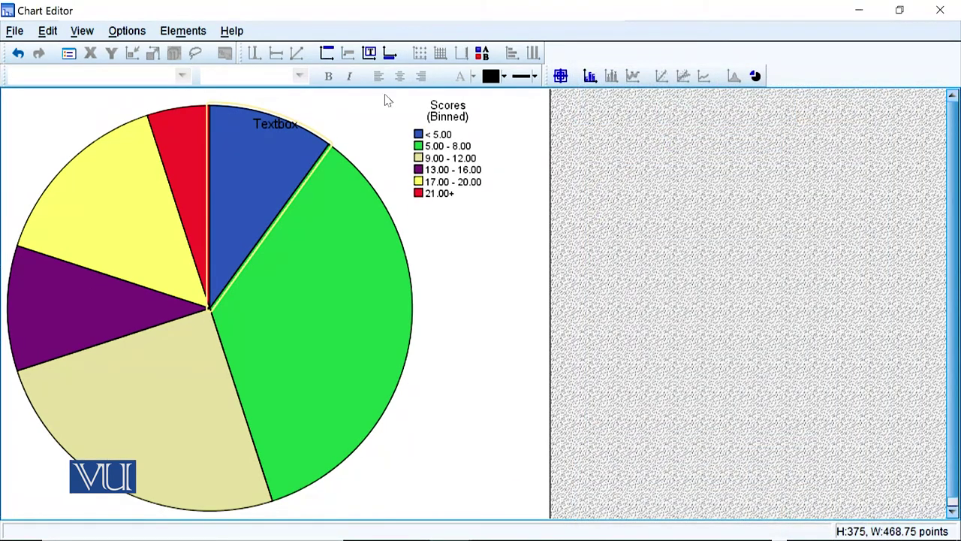
Add the title "Scores on Statistics" above the pie chart
left_click(326, 52)
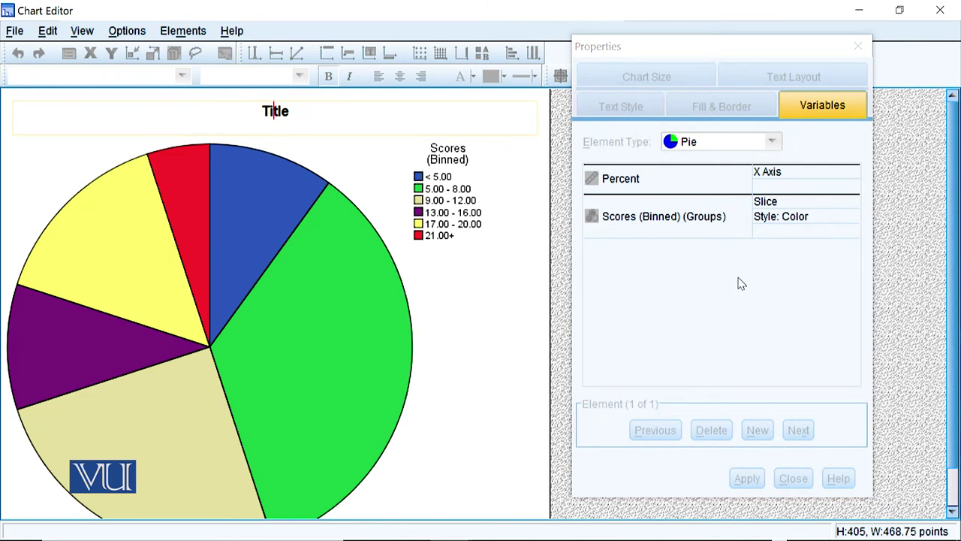
key("shift+End")
key("Right")
key("BackSpace")
key("BackSpace")
key("BackSpace")
key("BackSpace")
type("Scorews omn")
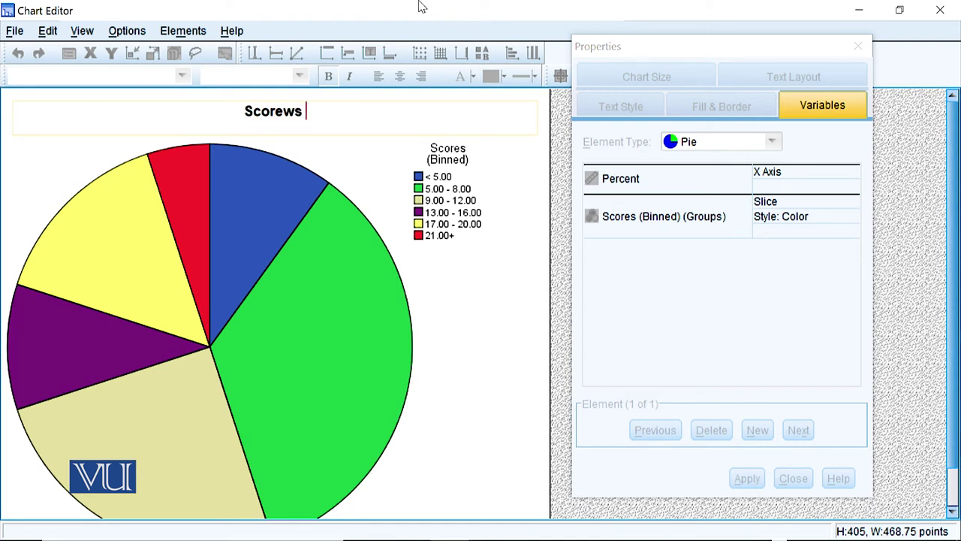
key("BackSpace")
key("BackSpace")
key("BackSpace")
key("BackSpace")
key("BackSpace")
key("BackSpace")
type("s o")
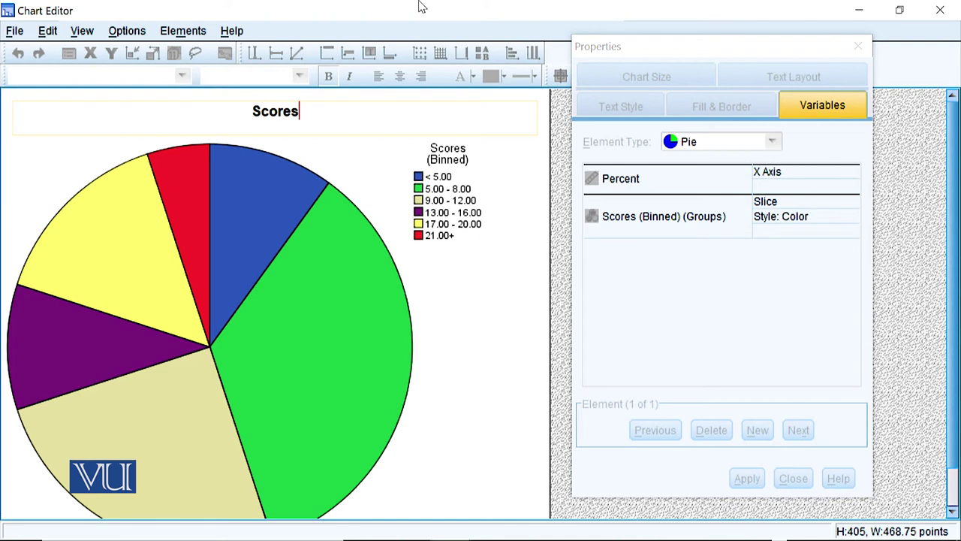
type("n Stats")
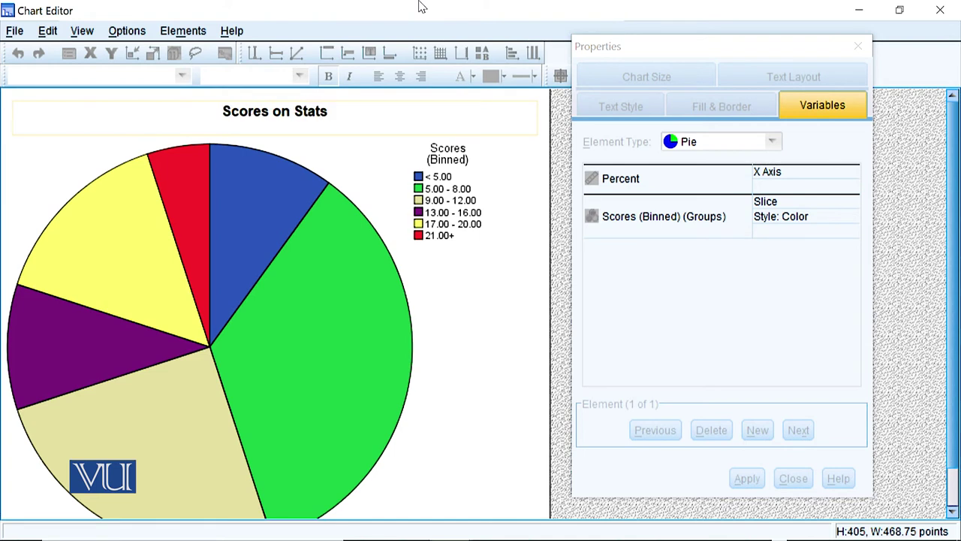
key("BackSpace")
type("is")
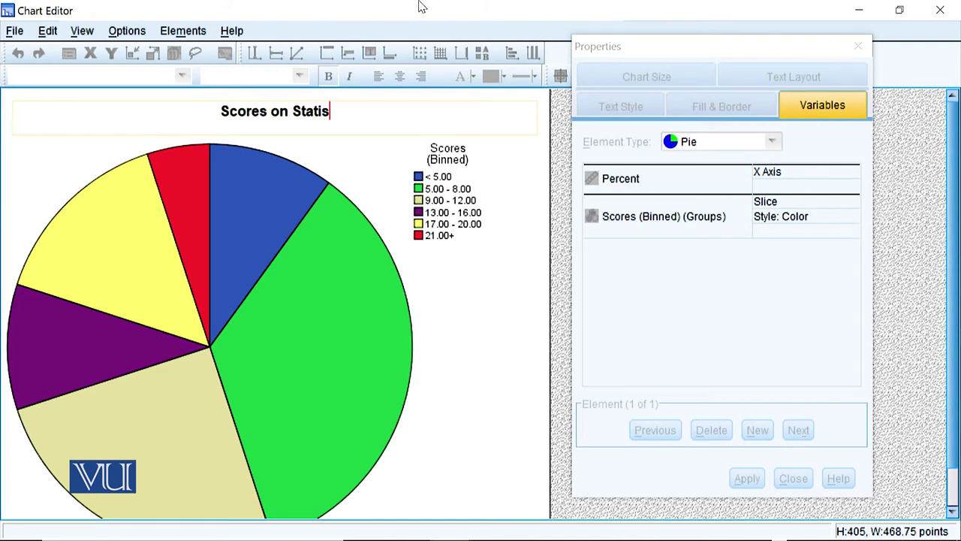
type("tics")
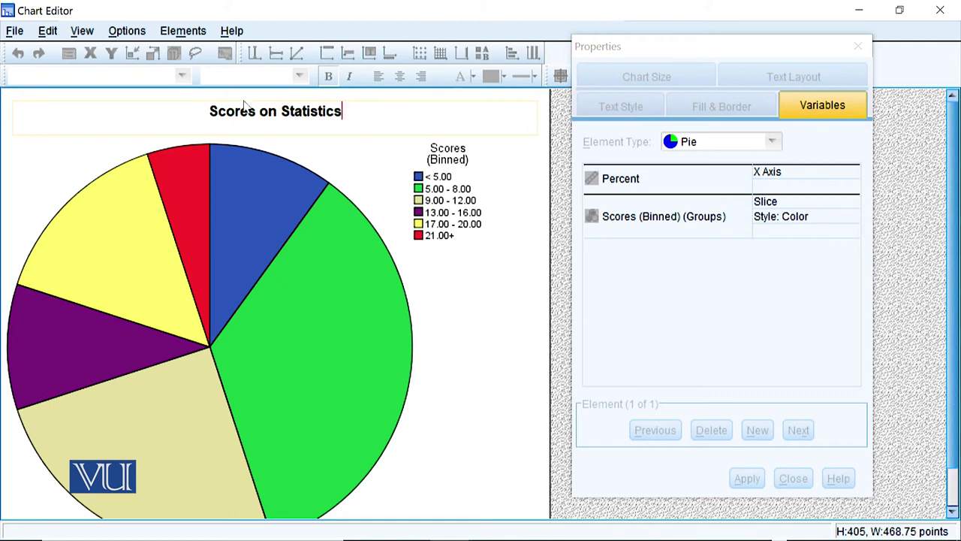
left_click(356, 197)
left_click(360, 194)
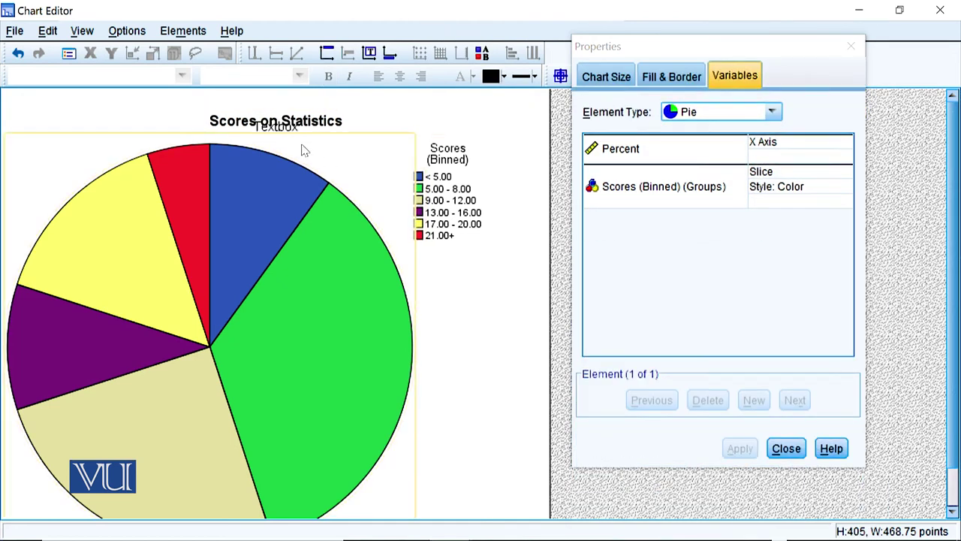
Remove the stray text box overlapping the pie chart's title and close the Properties window
left_click(330, 121)
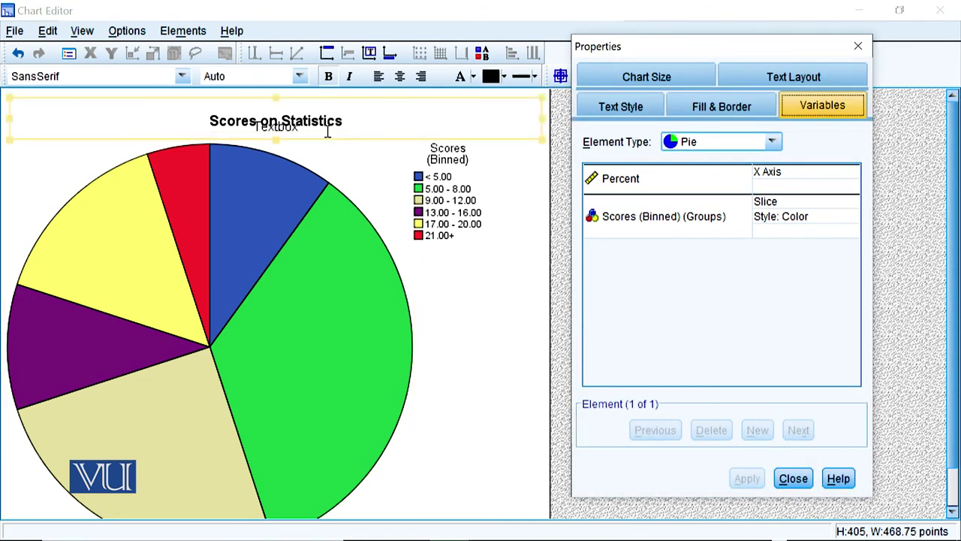
left_click_drag(339, 98, 294, 130)
left_click(301, 128)
left_click(303, 127)
key("BackSpace")
key("ctrl+z")
key("ctrl+z")
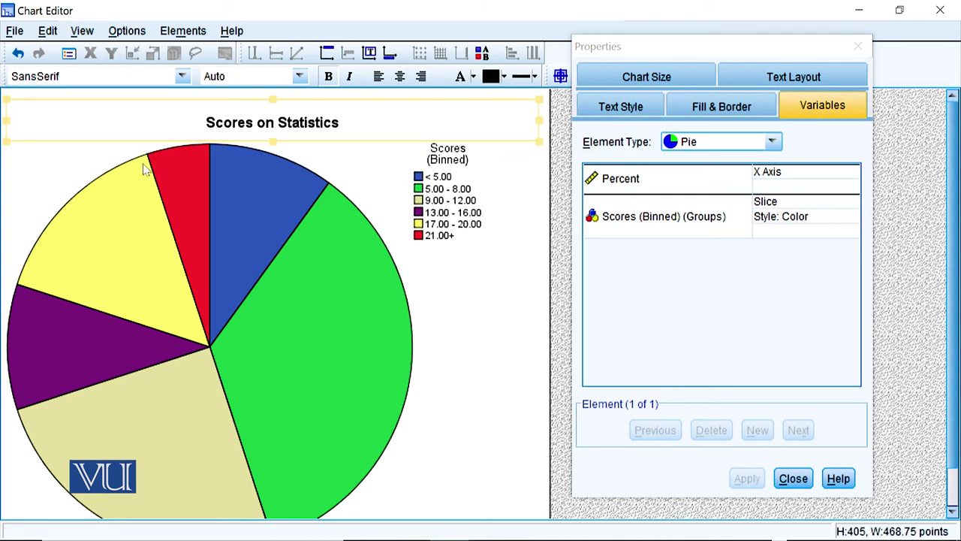
left_click(464, 287)
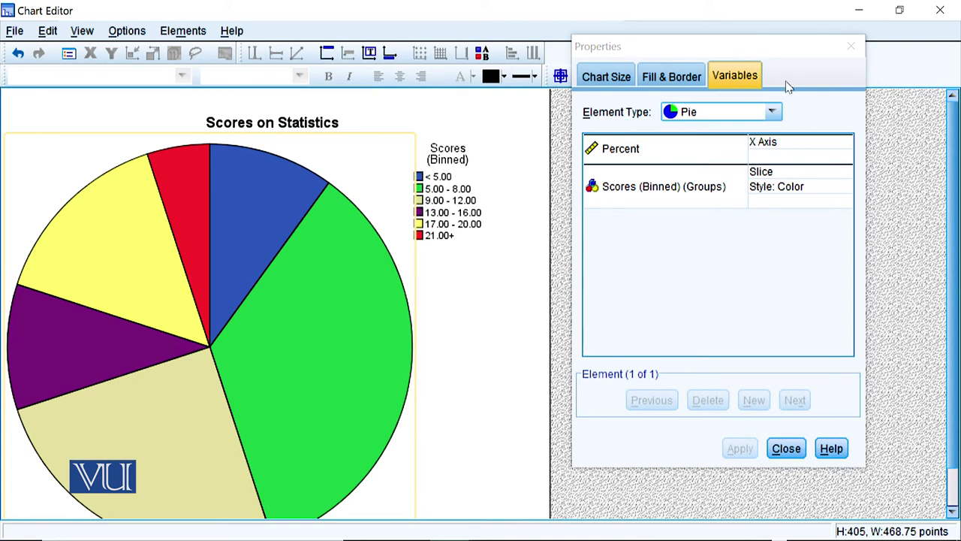
left_click(855, 49)
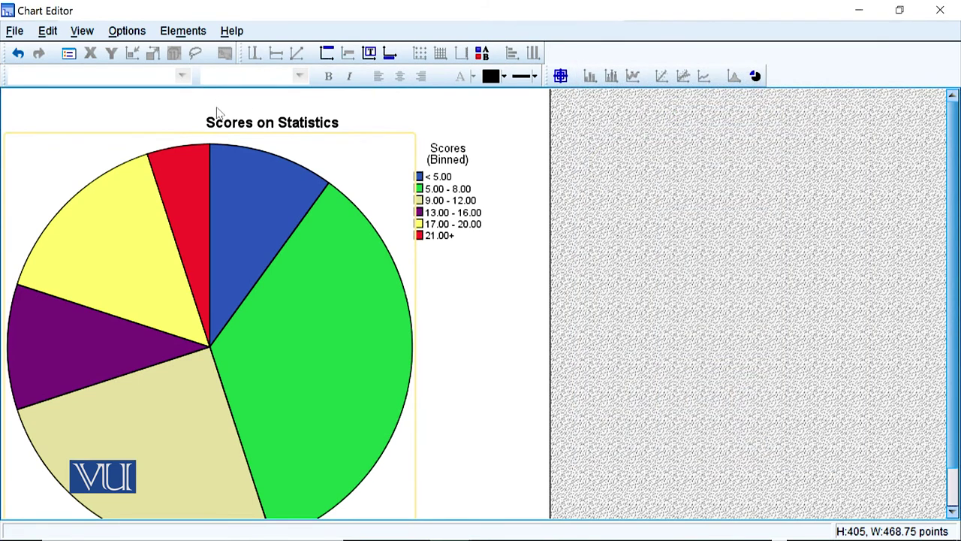
Label all six pie slices with their percentages using Data Label Mode, and return to the data editor
left_click(219, 114)
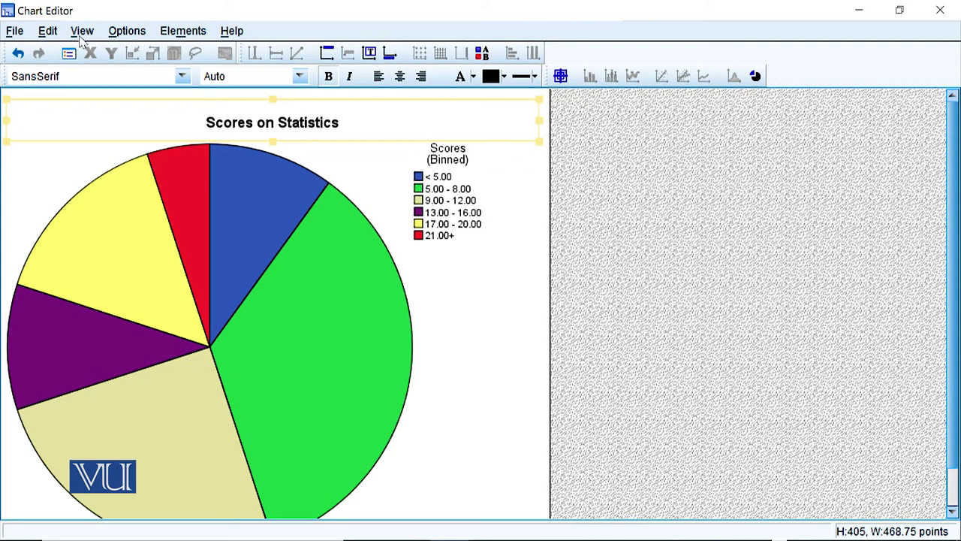
left_click(46, 31)
mouse_move(113, 33)
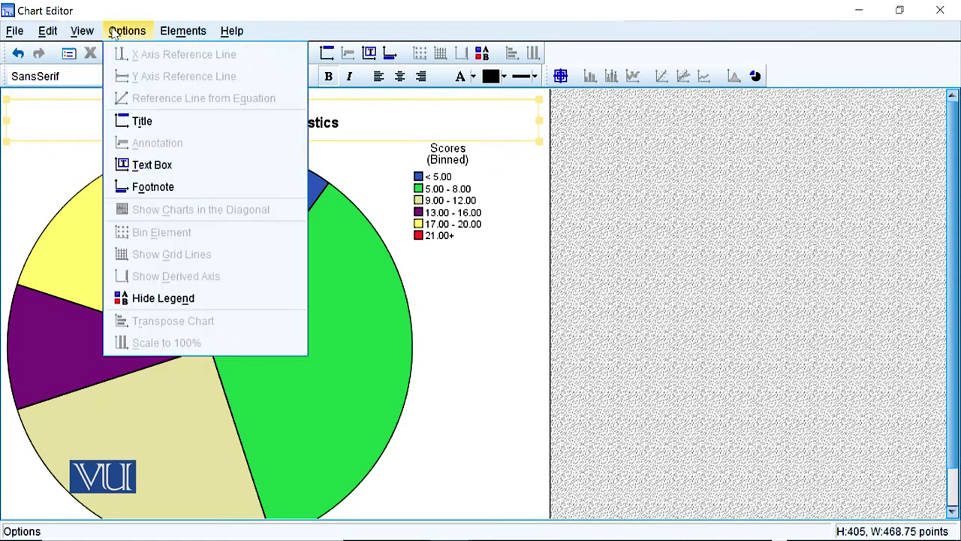
mouse_move(182, 30)
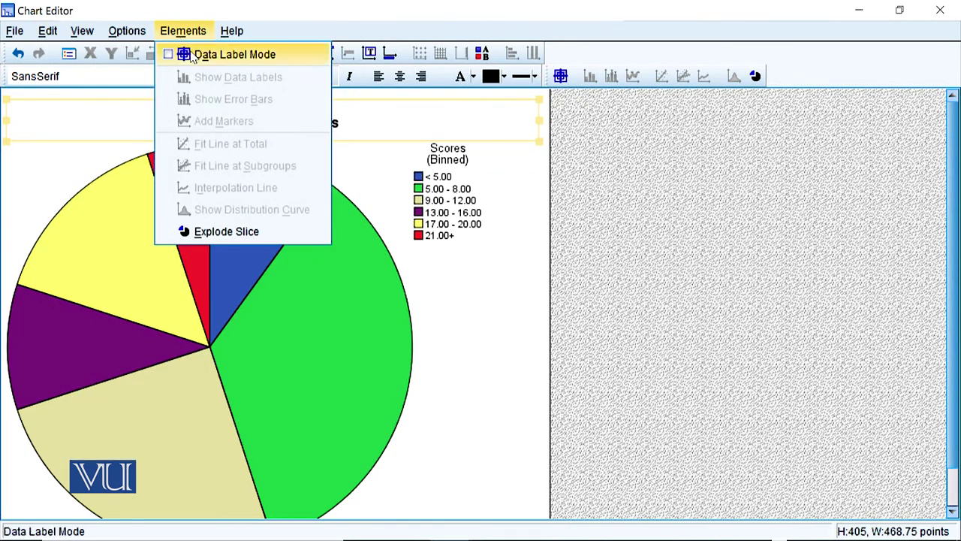
left_click(194, 56)
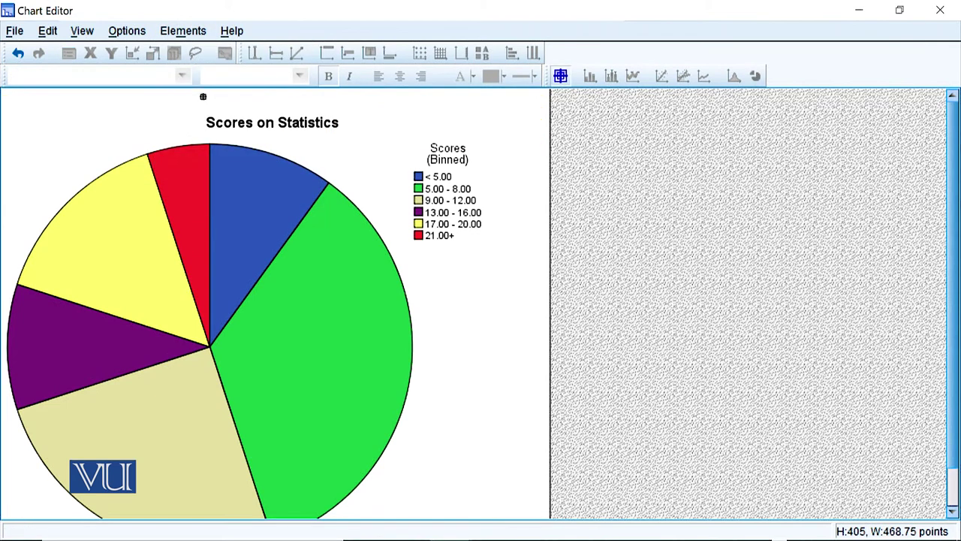
left_click(107, 240)
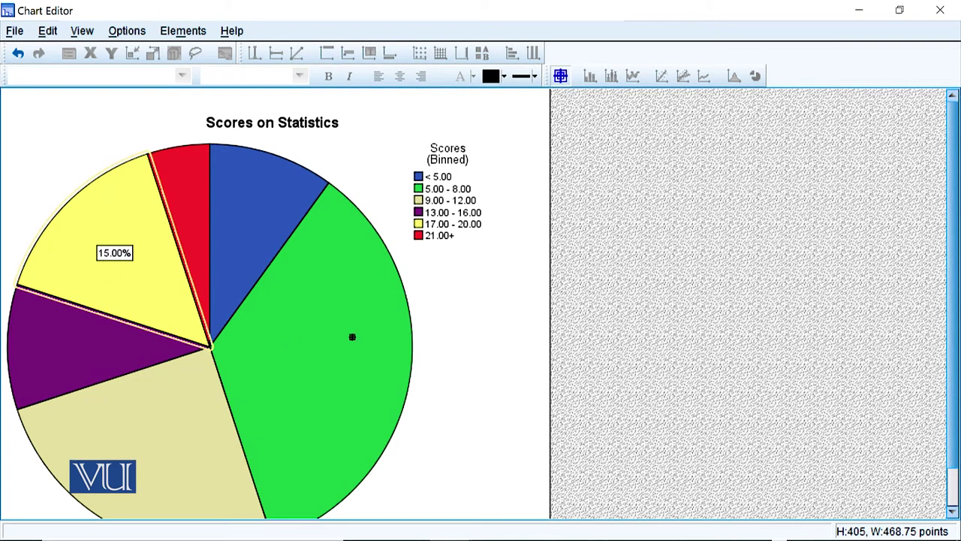
left_click(332, 340)
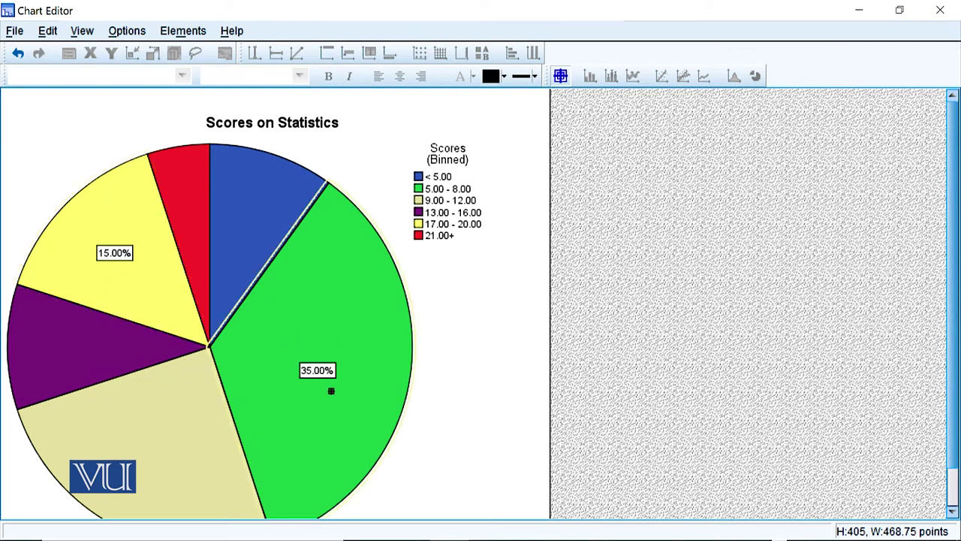
left_click(183, 405)
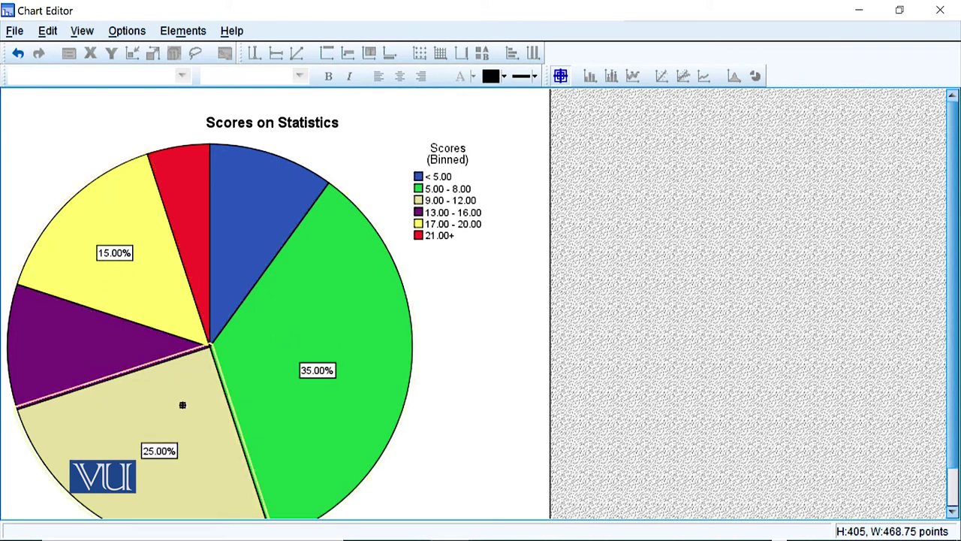
left_click(73, 337)
left_click(269, 227)
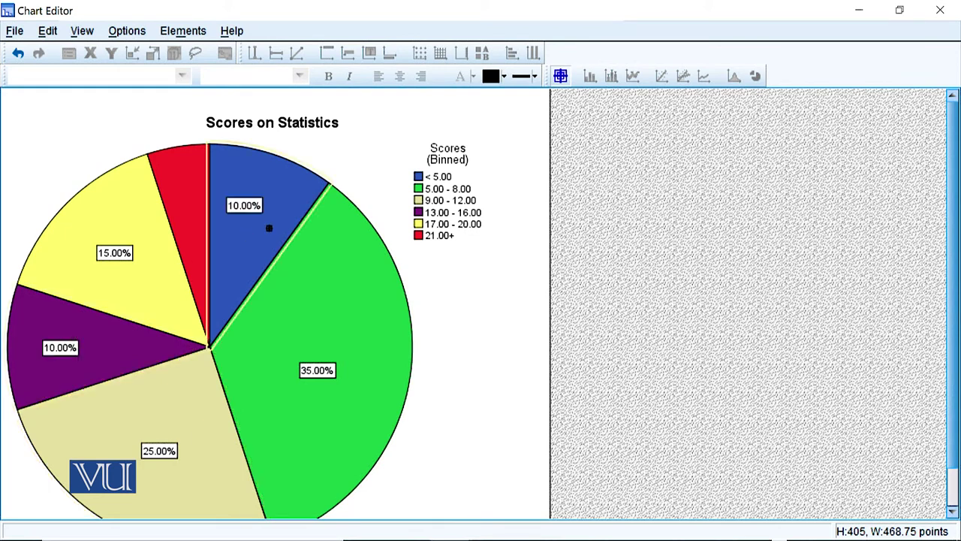
left_click(180, 176)
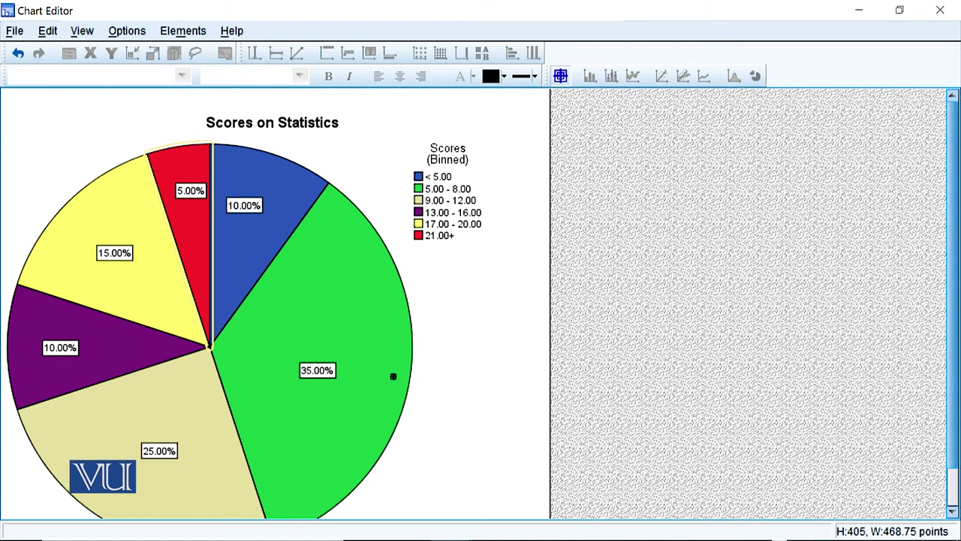
left_click(942, 10)
left_click(861, 6)
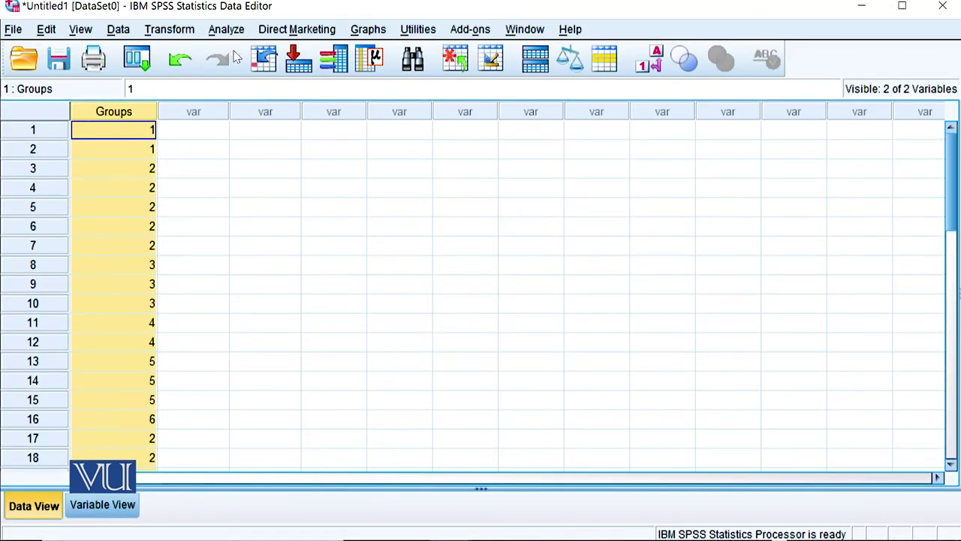
Fill a new column beside Groups with codes 1 and 2, largely alternating, for cases 1 to 20, removing the extra case 21
left_click(187, 135)
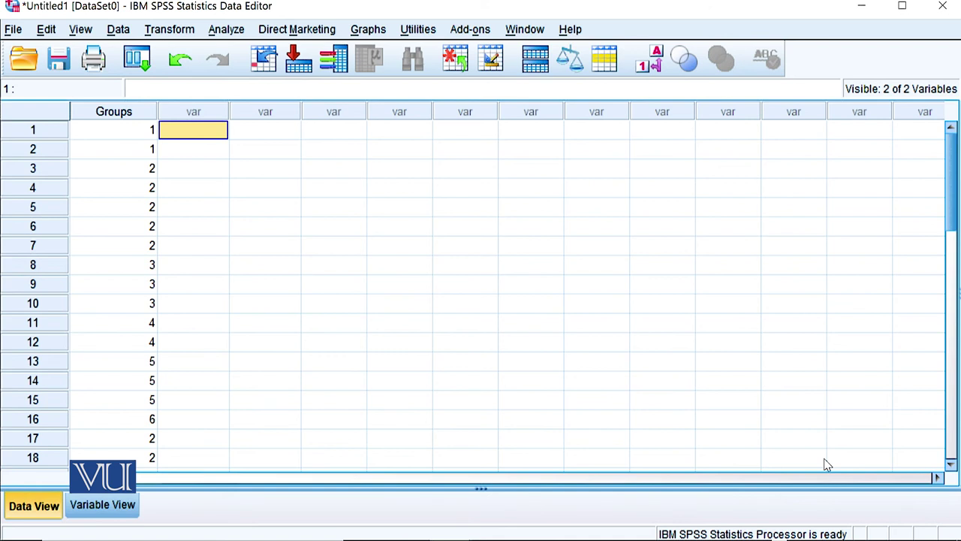
type("1")
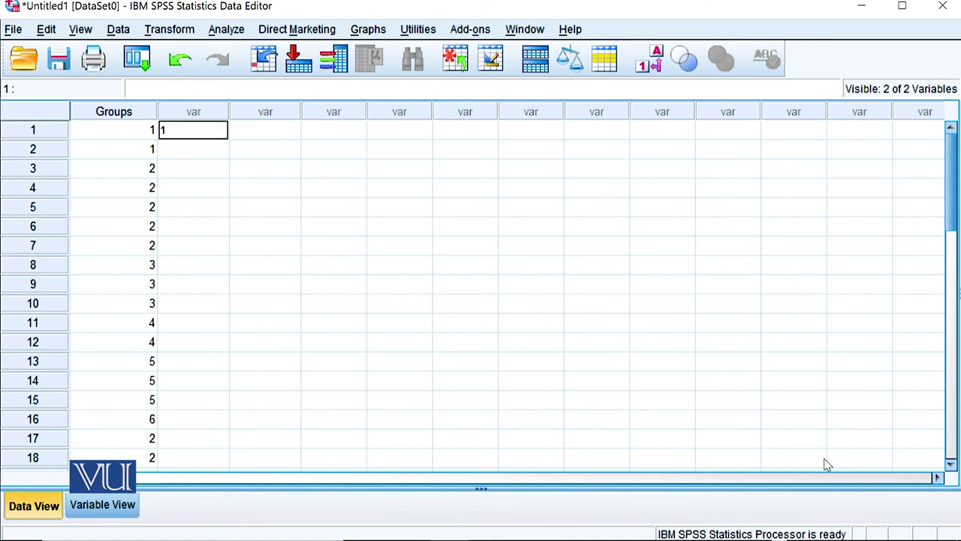
key("Return")
type("2")
key("Return")
type("1")
key("Return")
type("2")
key("Return")
type("1 2 1 2 1 2 1 2 1 1 2 1 2 1 2 1")
key("Return")
type("2")
key("Return")
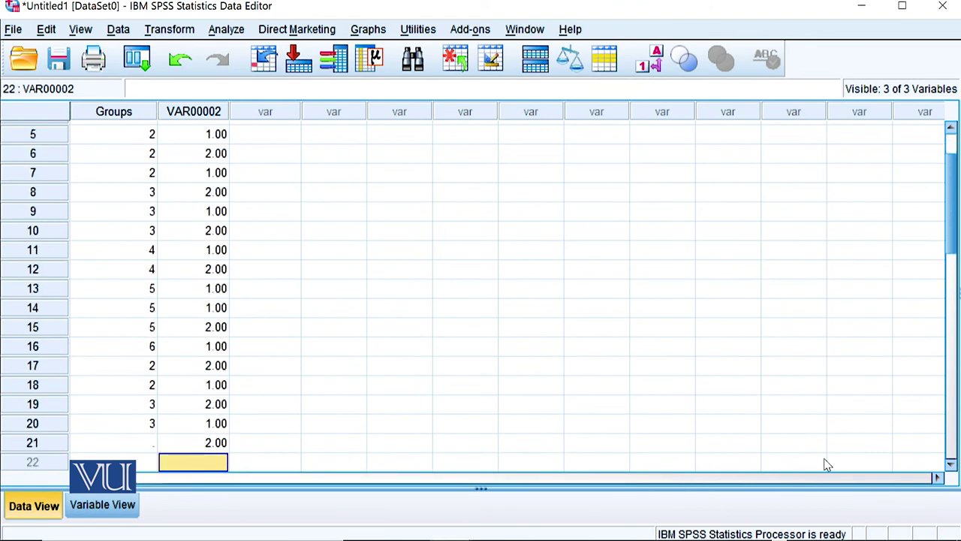
key("ctrl+z")
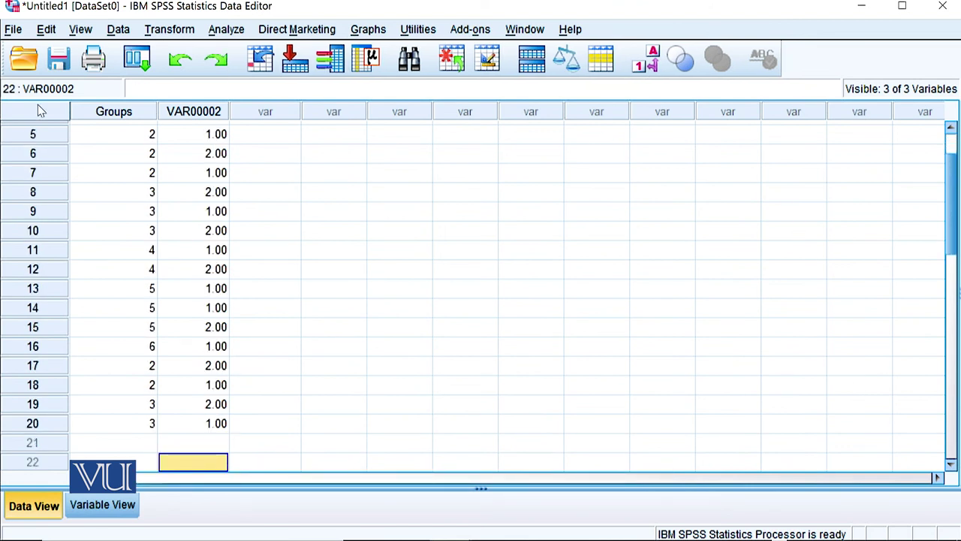
Rename the new variable holding the codes 1 and 2 as Gender
double_click(169, 111)
type("Gender")
left_click(134, 129)
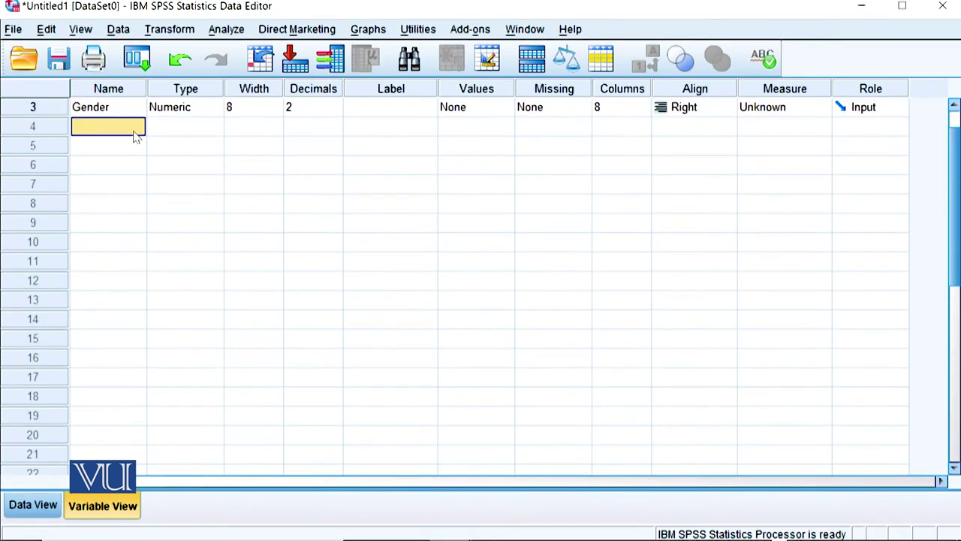
Set the measurement level of the Gender variable to Nominal and return to the data values
left_click(780, 107)
left_click(759, 116)
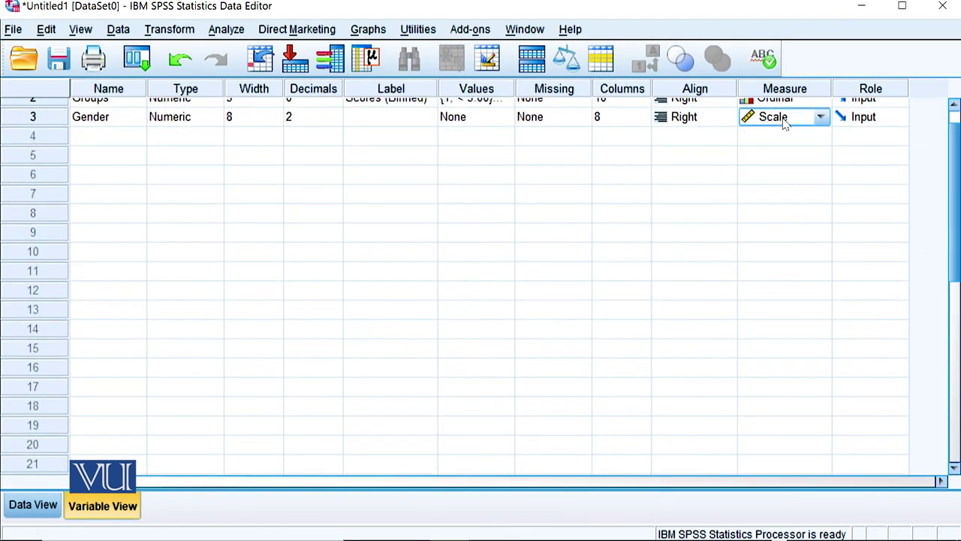
left_click(808, 118)
left_click(801, 169)
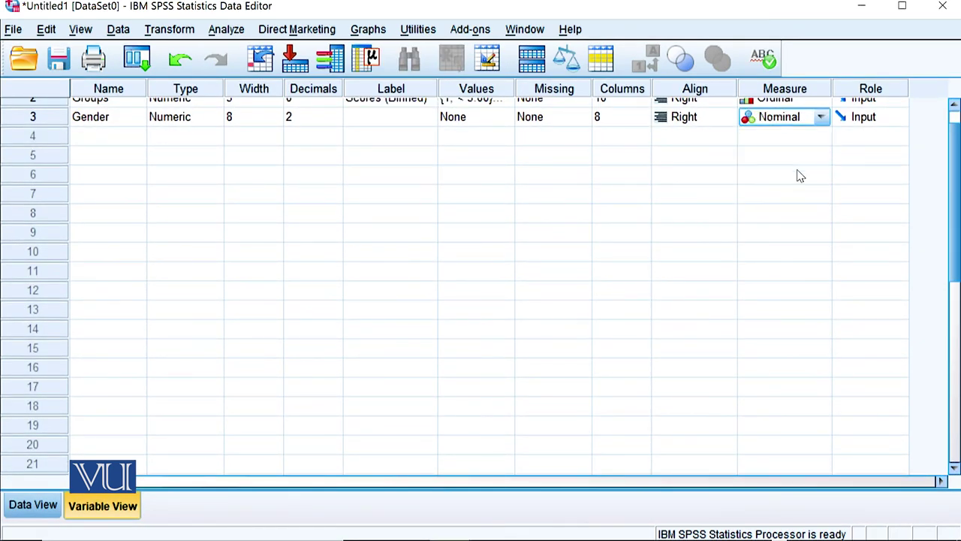
double_click(48, 120)
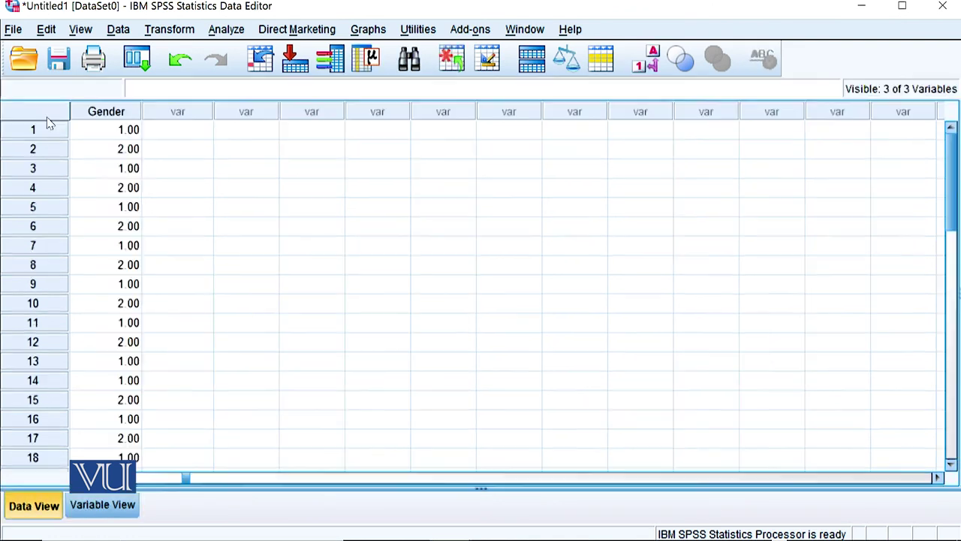
Define value labels for the Gender variable: 1 as Female and 2 as Male
double_click(103, 112)
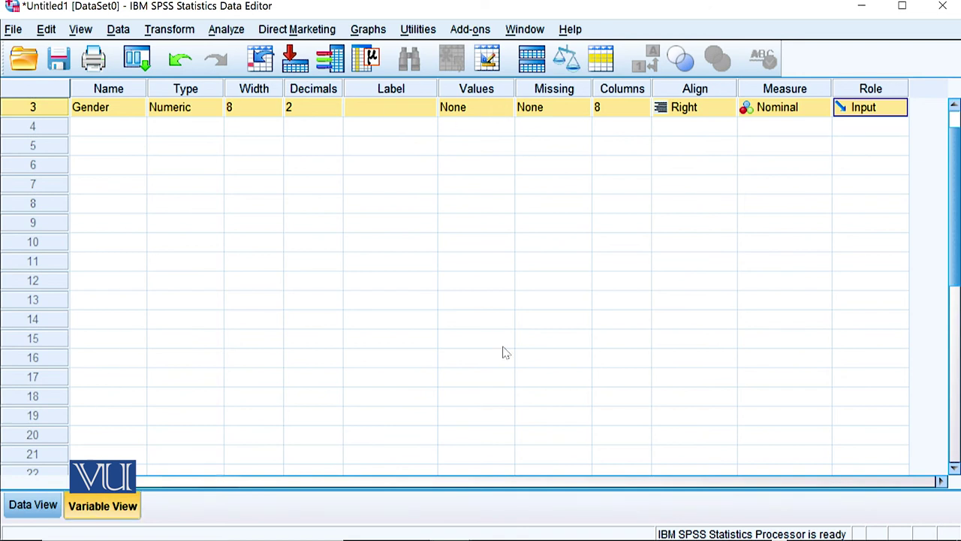
left_click(503, 111)
left_click(504, 110)
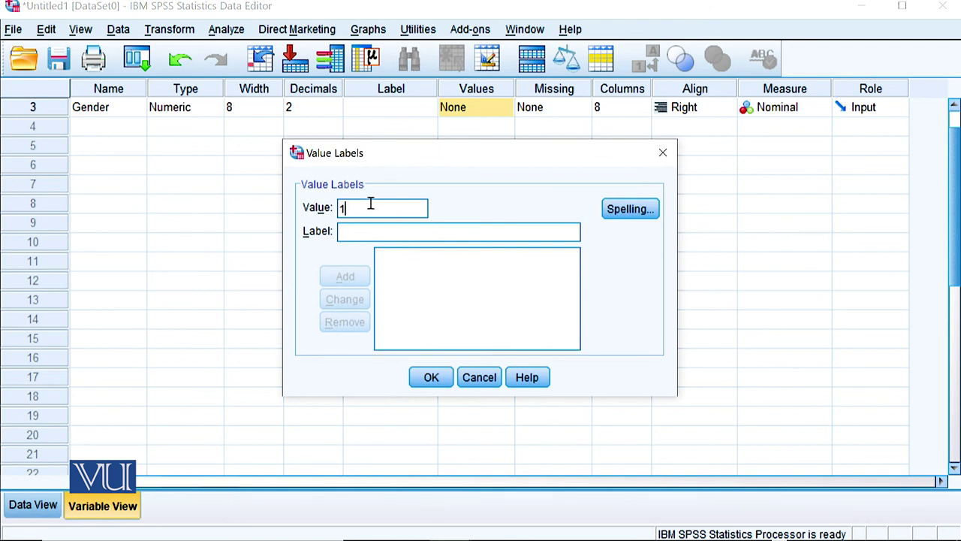
left_click(381, 231)
type("Female")
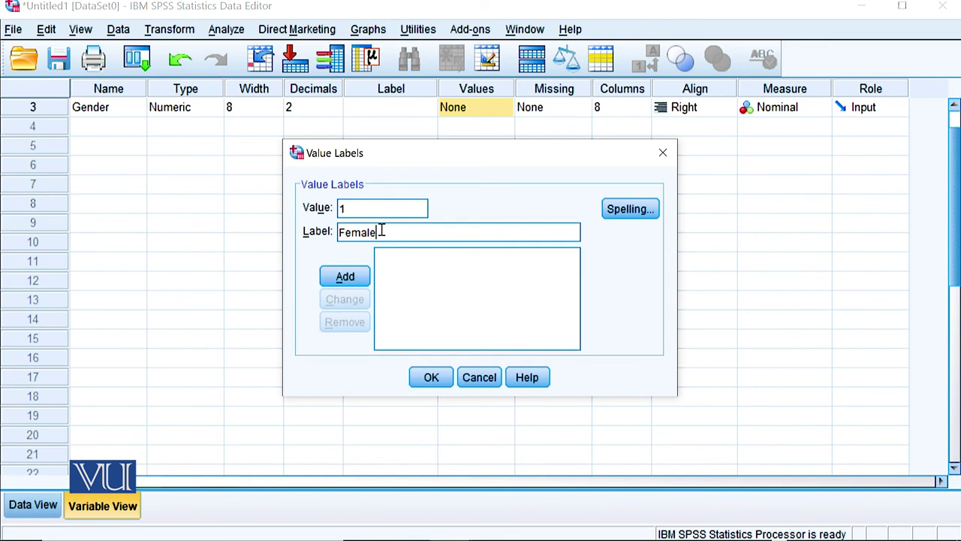
left_click(345, 276)
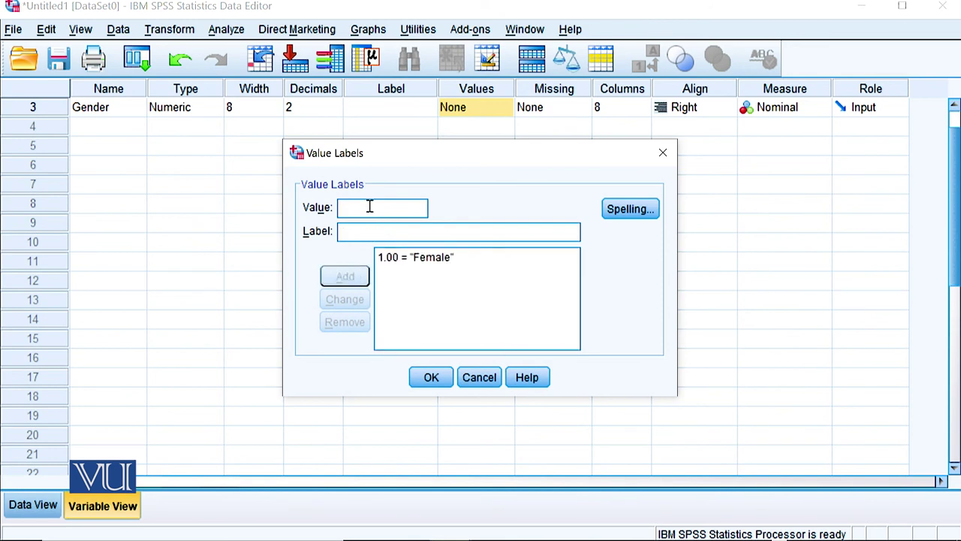
left_click(366, 233)
type("Ma")
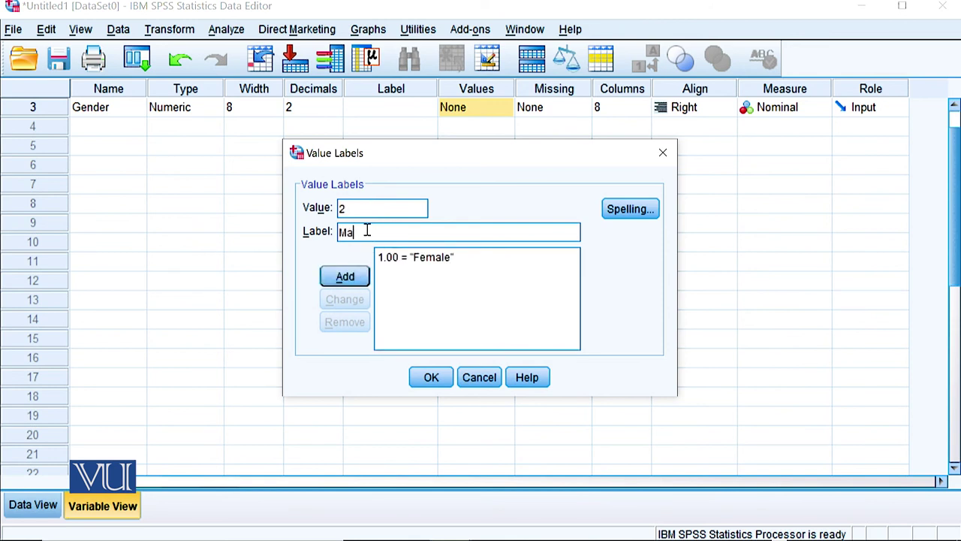
type("le")
left_click(345, 276)
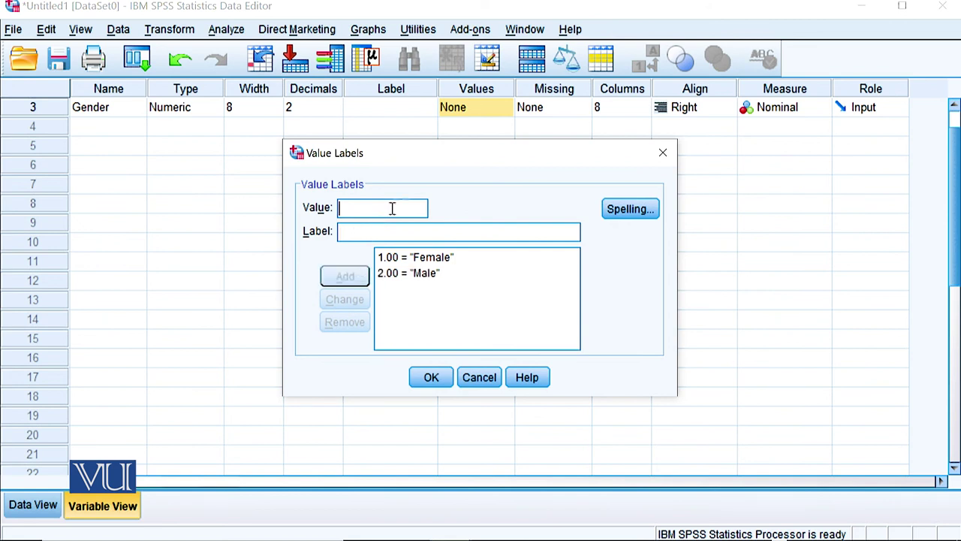
left_click(442, 379)
left_click(553, 107)
left_click(583, 107)
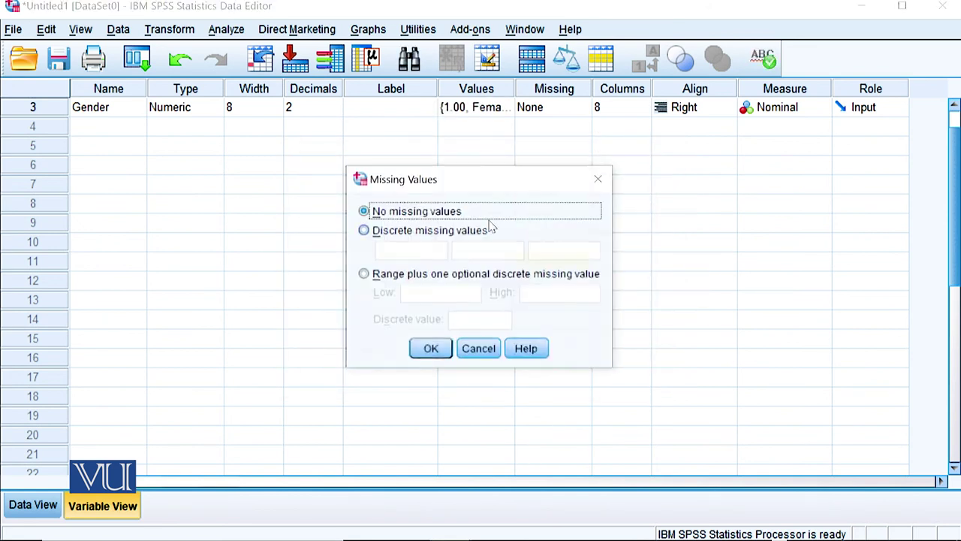
left_click(477, 349)
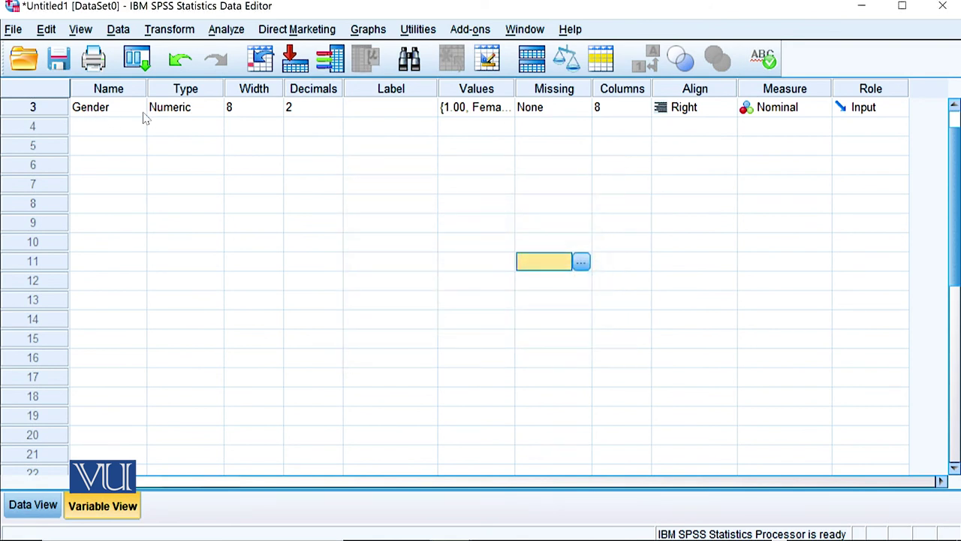
Return to the data values and start defining a clustered bar chart with summaries for groups of cases
double_click(63, 111)
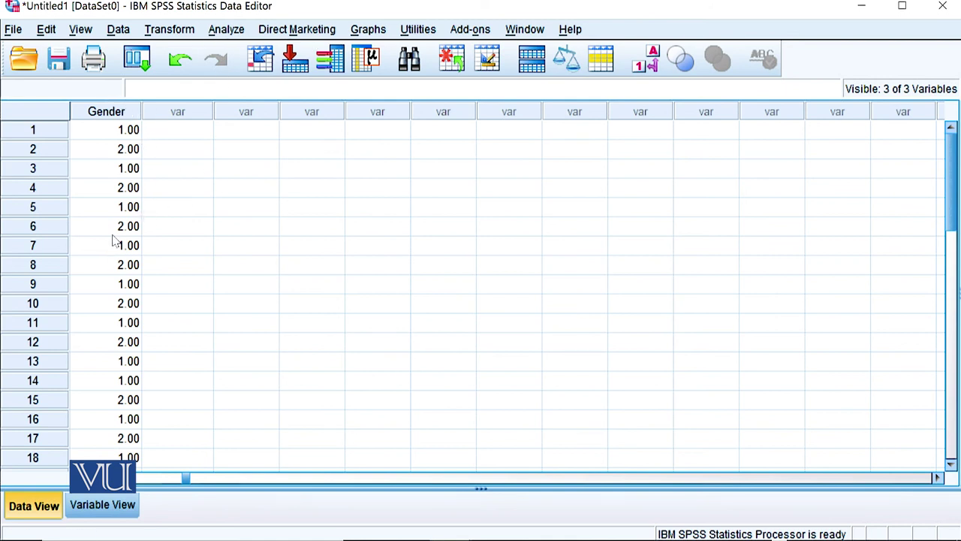
left_click(349, 30)
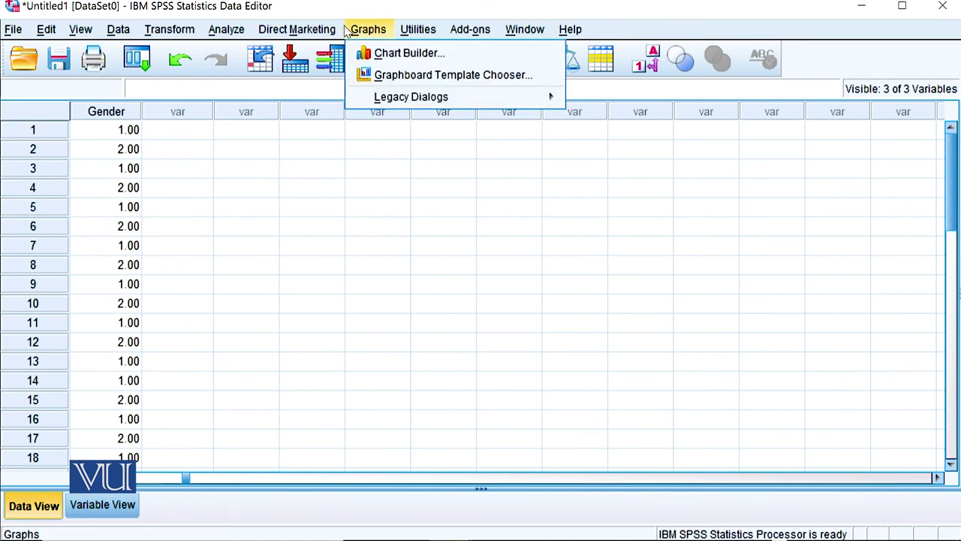
mouse_move(413, 98)
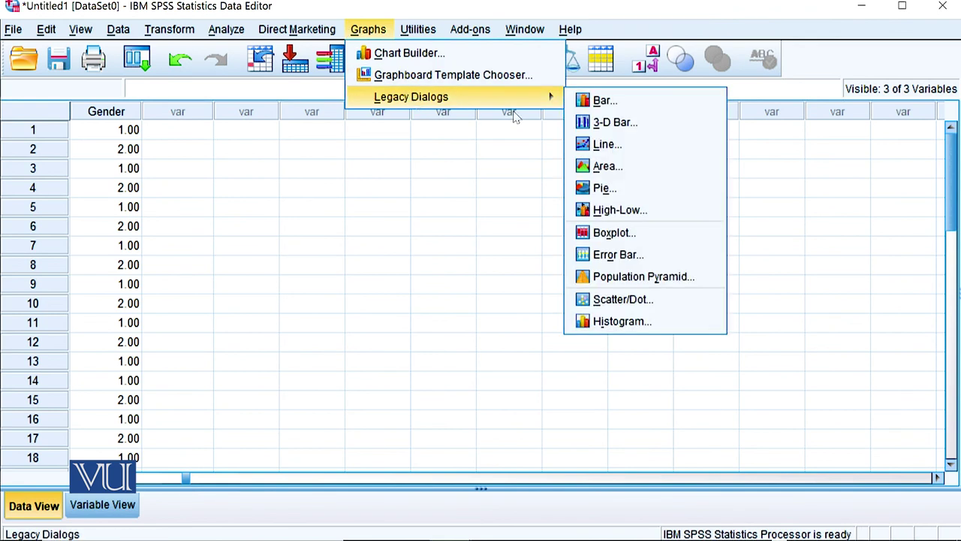
left_click(600, 98)
left_click(414, 228)
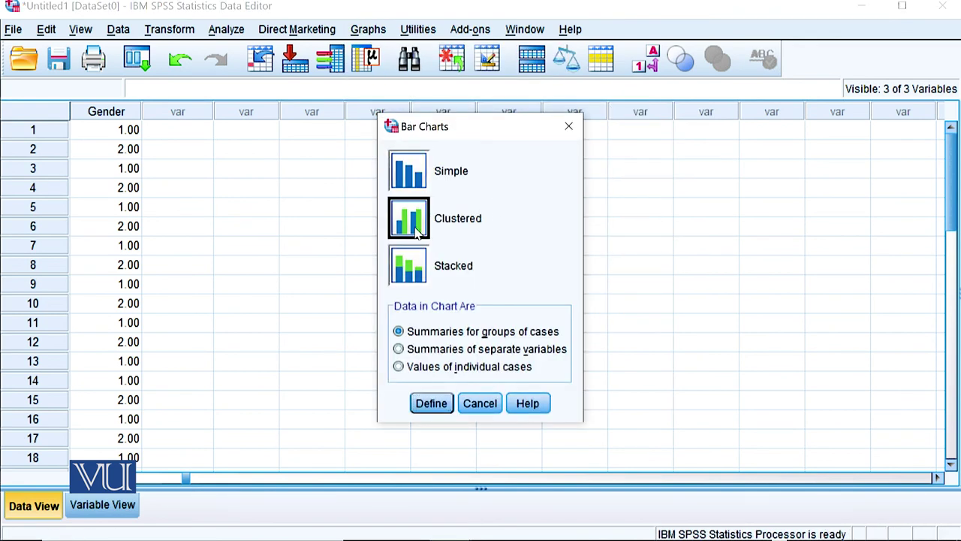
left_click(440, 404)
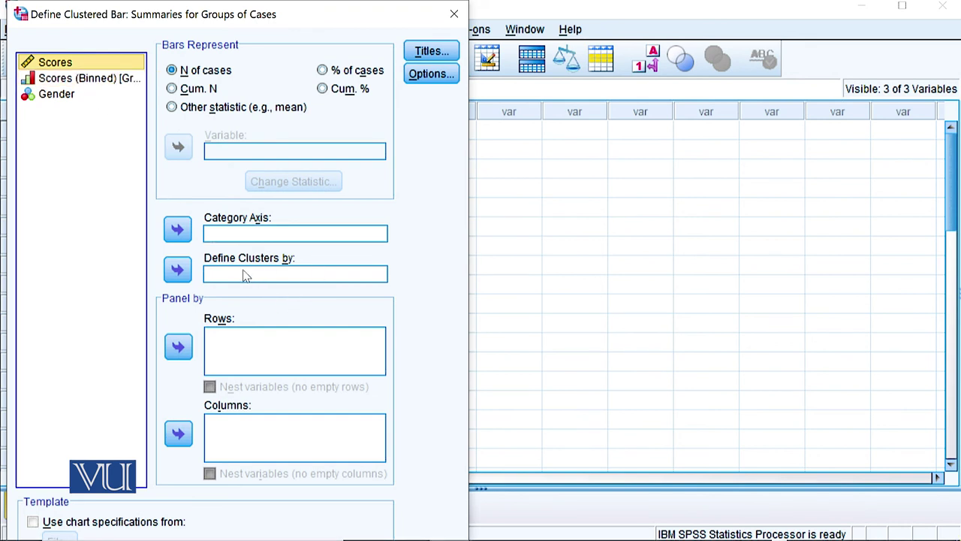
Generate the clustered bar chart with Scores (Binned) as the category axis and clusters defined by Gender
left_click(43, 96)
left_click_drag(43, 97, 231, 275)
left_click_drag(91, 79, 228, 227)
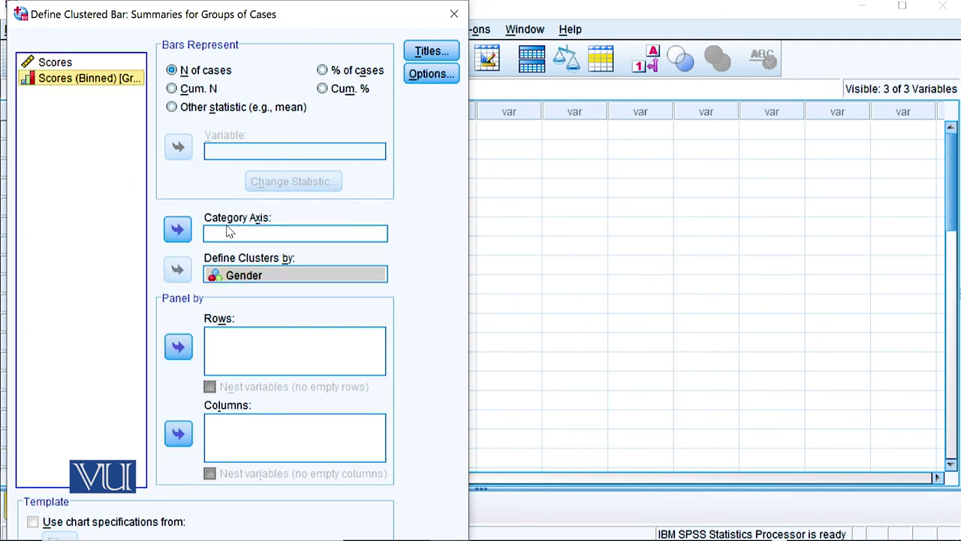
left_click(177, 229)
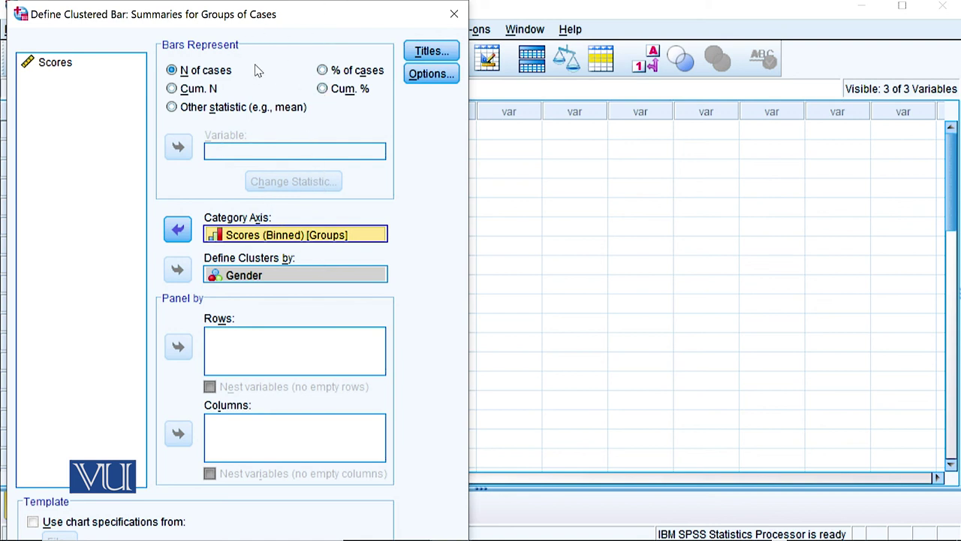
left_click_drag(332, 11, 589, 5)
key("Return")
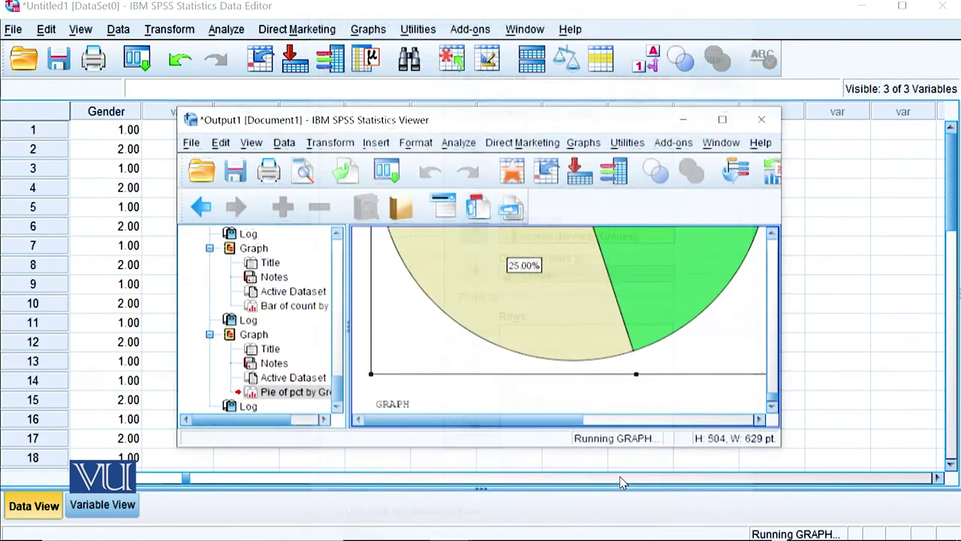
Maximize the output viewer and examine the clustered bar chart's score groups, counts and gender legend
left_click(733, 103)
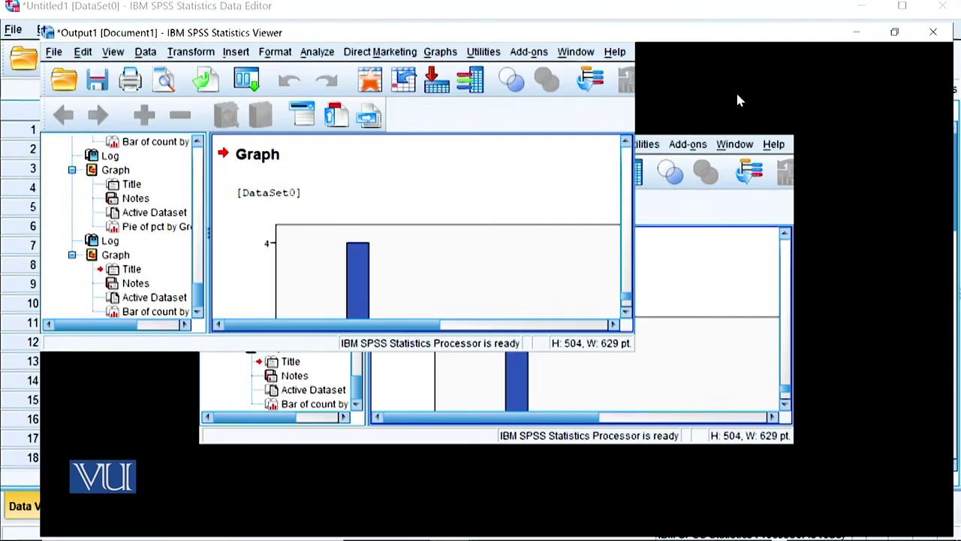
scroll(742, 247, "down", 2)
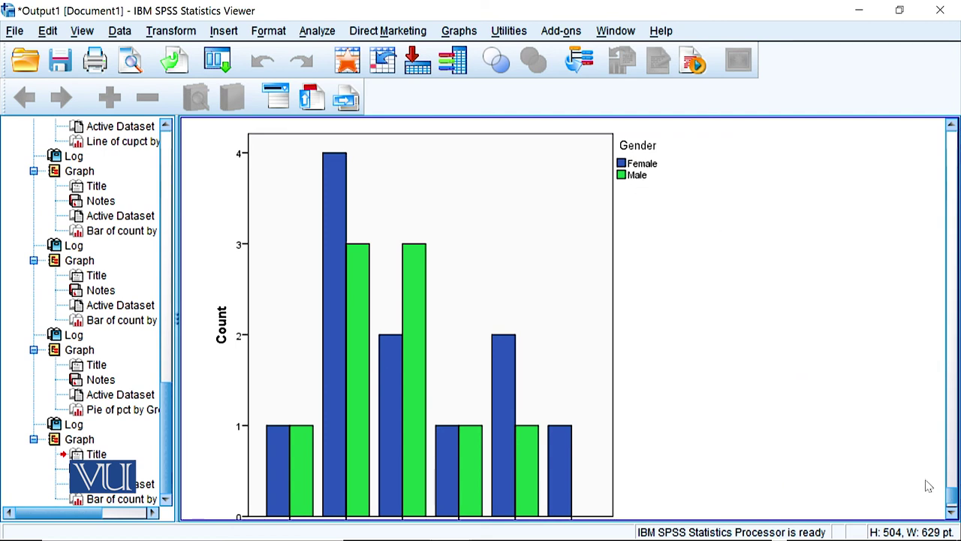
left_click(952, 516)
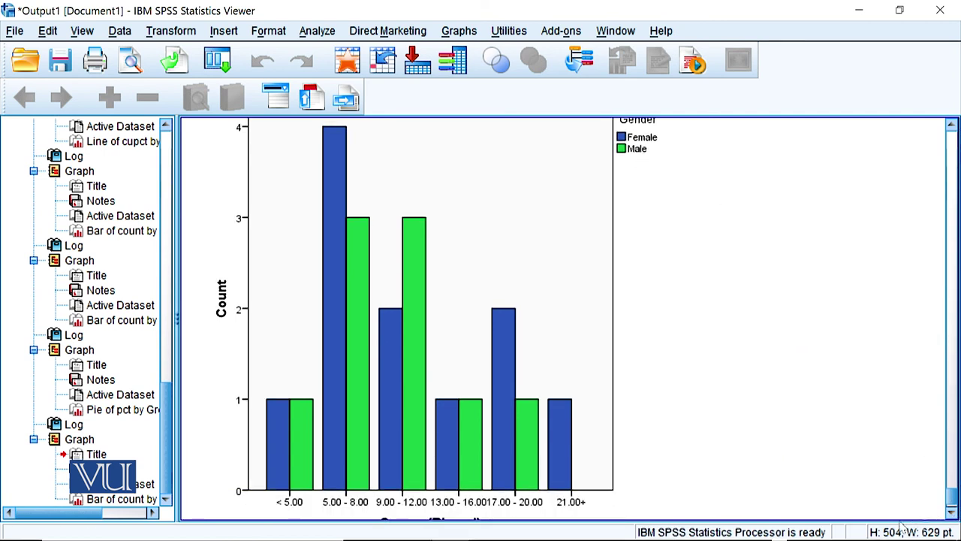
left_click(381, 448)
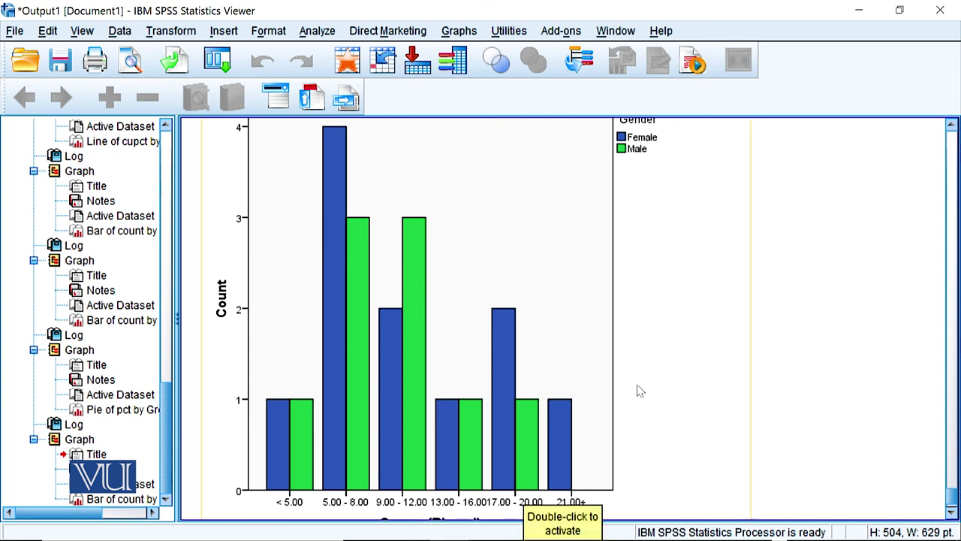
scroll(742, 400, "up", 2)
scroll(812, 339, "up", 2)
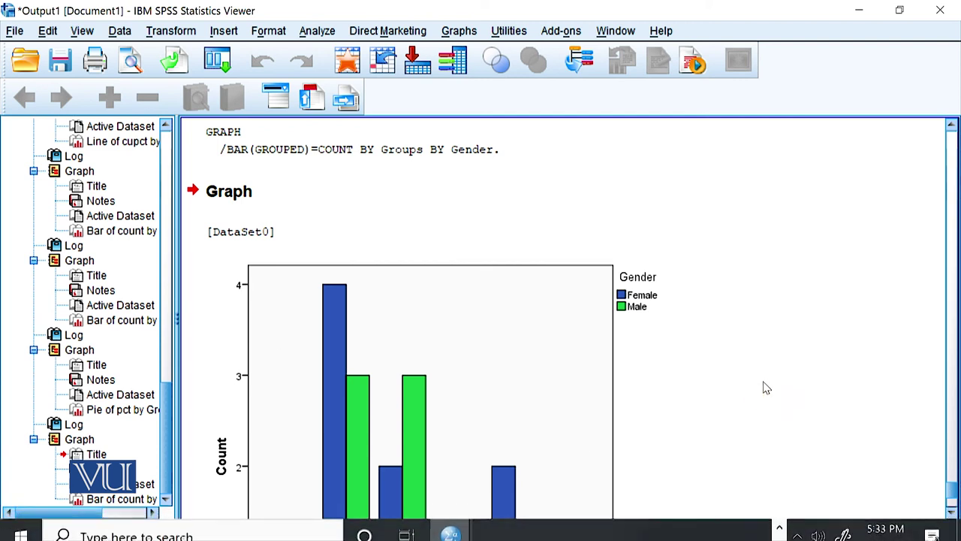
left_click(470, 31)
mouse_move(568, 105)
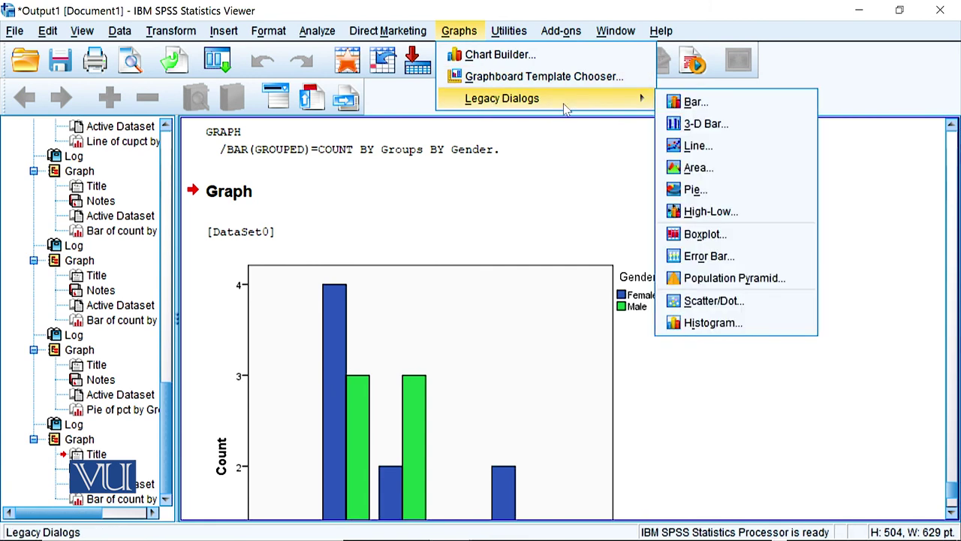
left_click(695, 102)
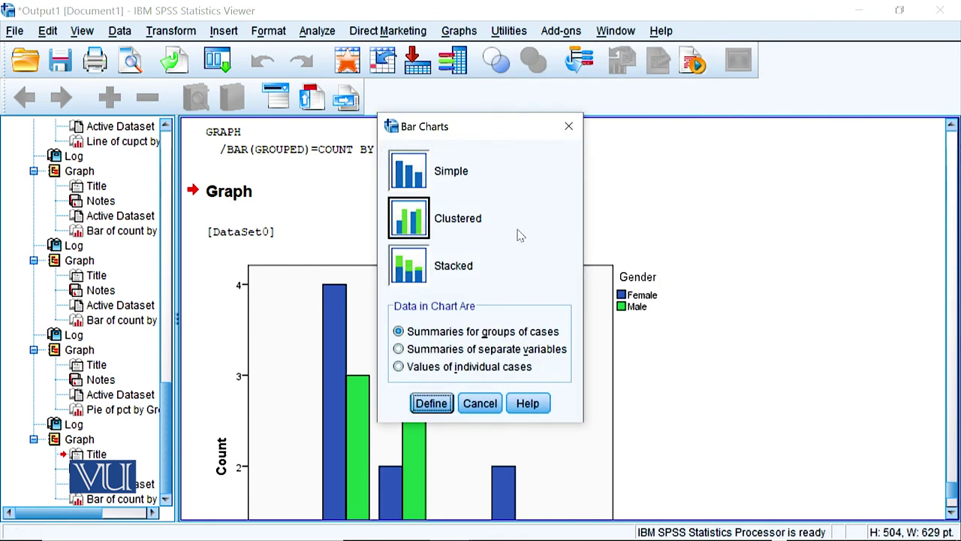
left_click(458, 406)
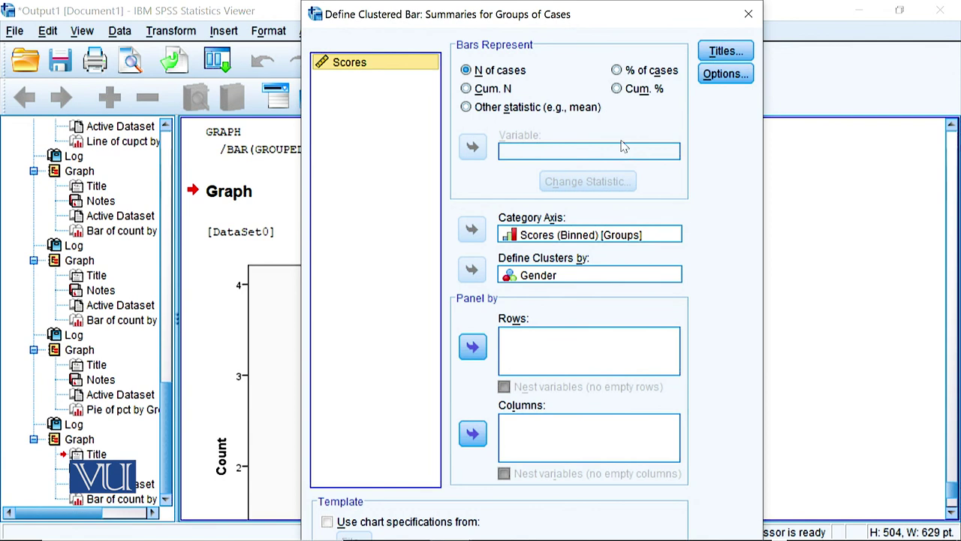
left_click(749, 16)
Open the Chart Builder, look over the clustered and simple 3-D bar types in its gallery, and open the chart options
left_click(459, 30)
left_click(471, 54)
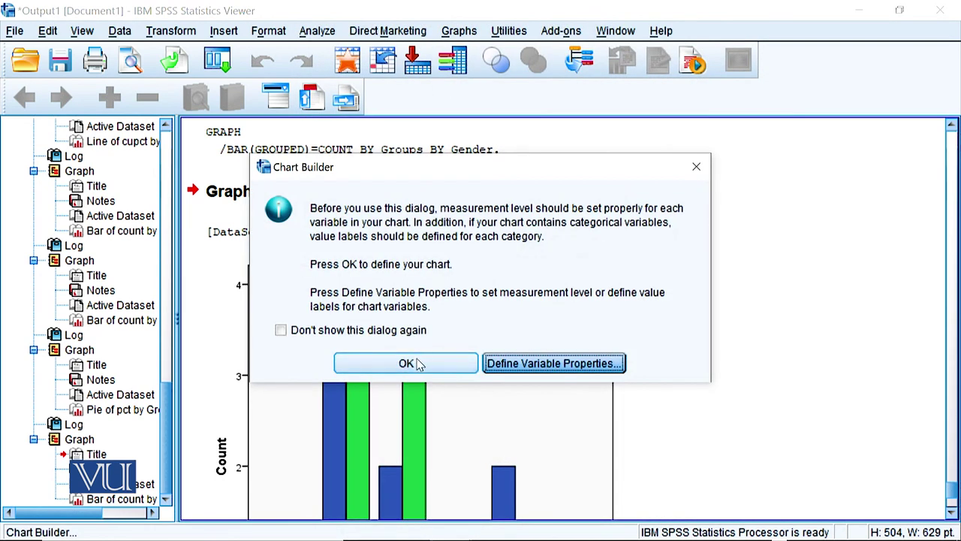
left_click(408, 363)
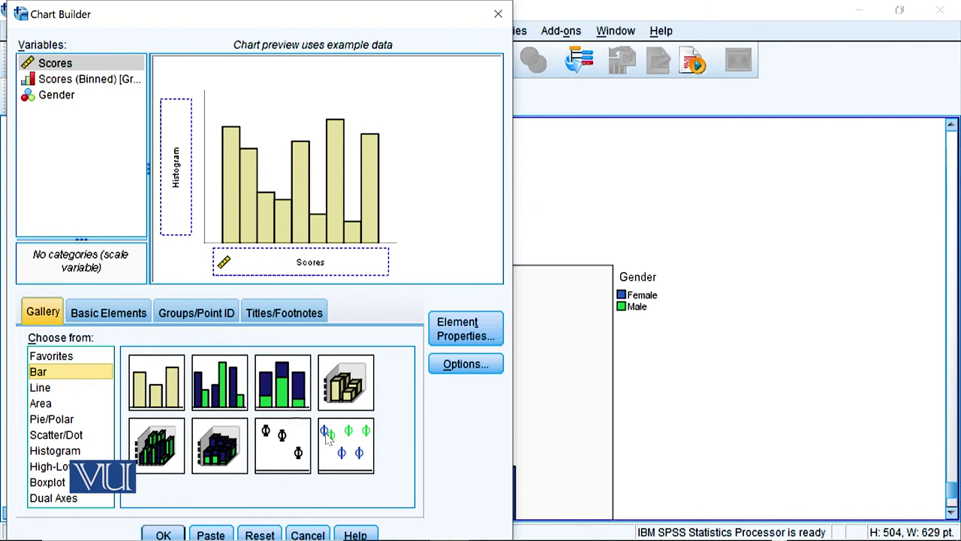
left_click(164, 464)
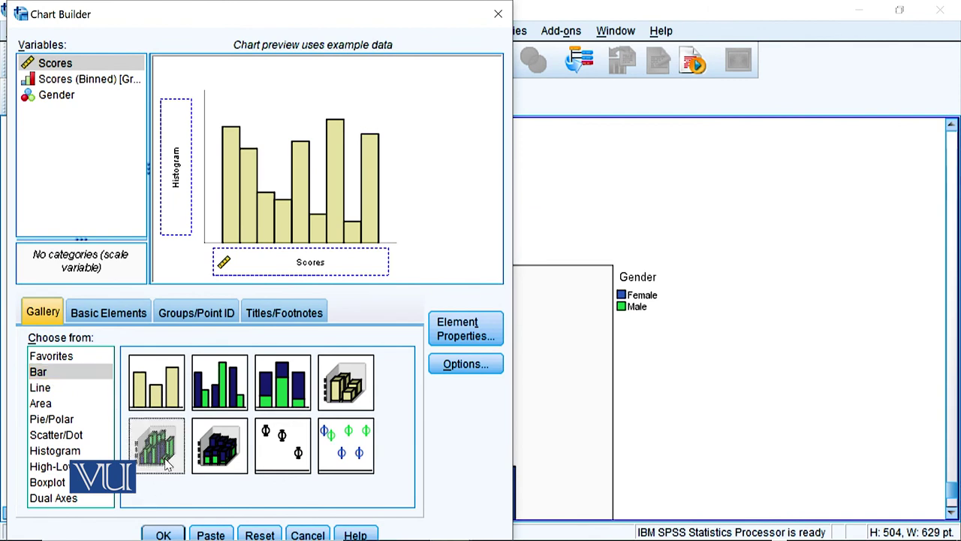
left_click(350, 385)
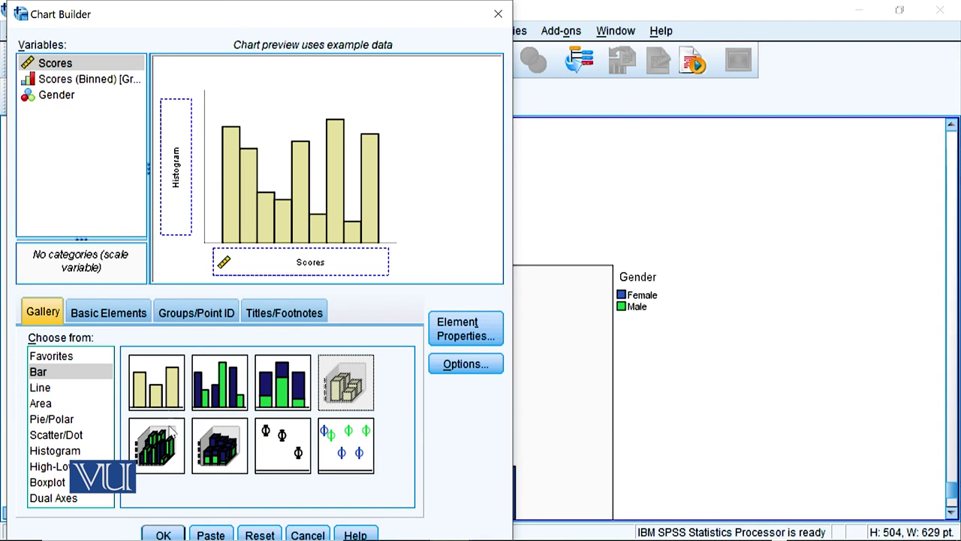
left_click(456, 367)
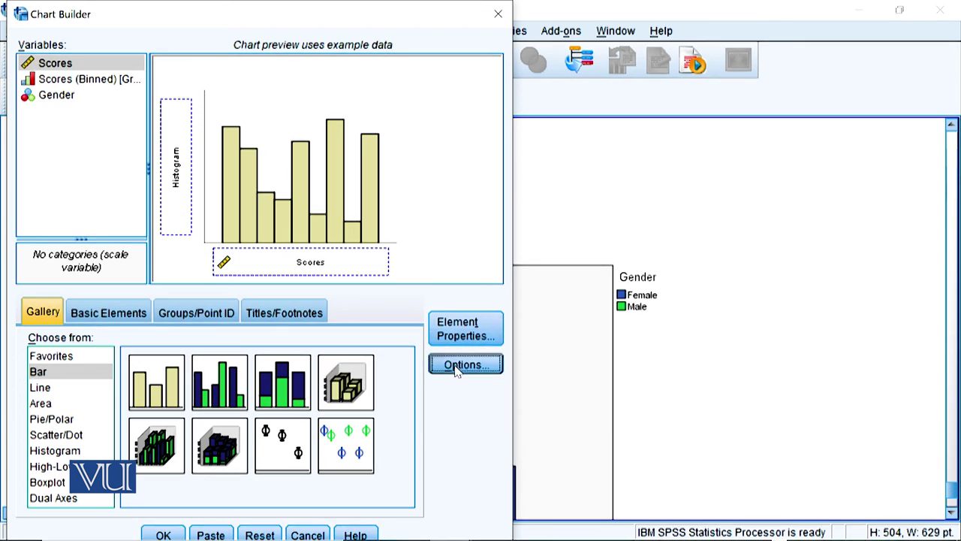